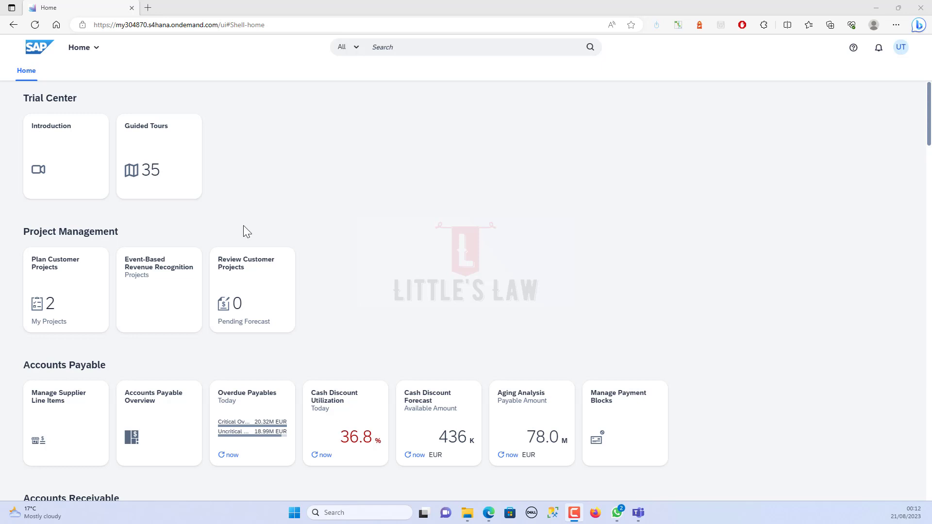
Look over the home page tile groups from Trial Center through Accounts Payable and General Ledger to Procurement
{"action": "scroll", "coordinate": [243, 226], "scroll_direction": "down", "scroll_amount": 10}
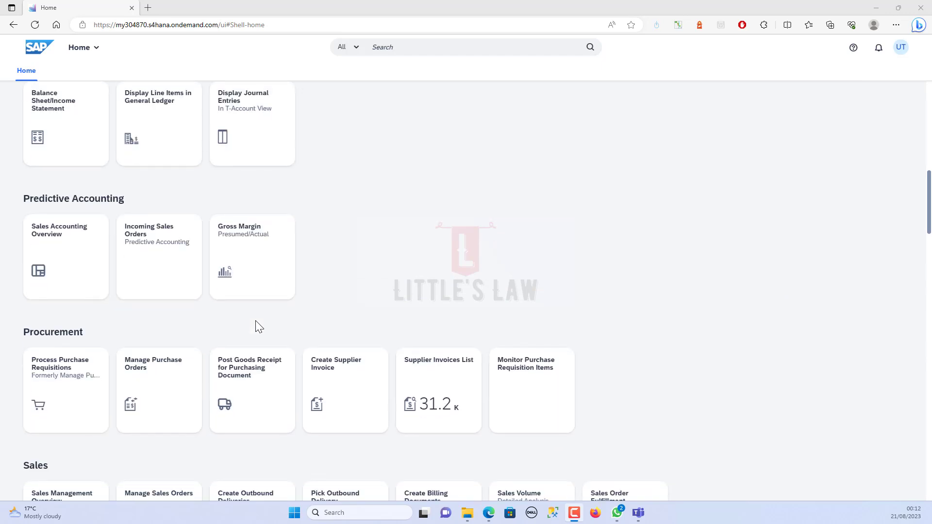
{"action": "scroll", "coordinate": [258, 329], "scroll_direction": "up", "scroll_amount": 12}
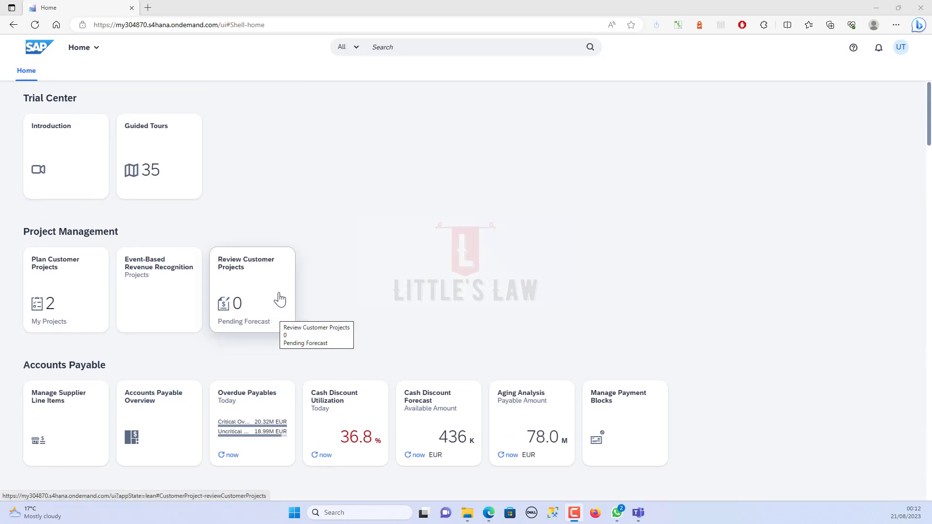
{"action": "scroll", "coordinate": [286, 321], "scroll_direction": "down", "scroll_amount": 3}
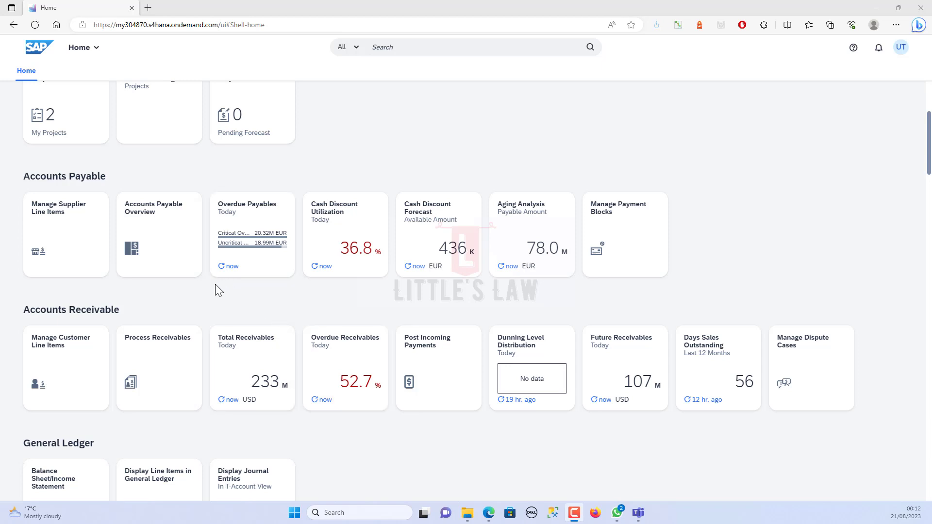
{"action": "scroll", "coordinate": [234, 267], "scroll_direction": "up", "scroll_amount": 4}
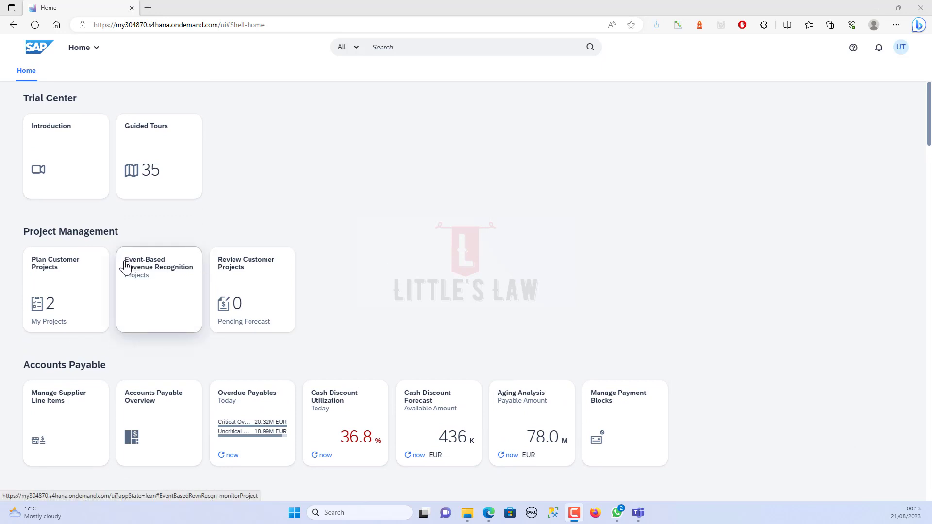
Examine the app catalogs under All My Apps, covering finance, maintenance, materials management, production planning, quality management and sales
{"action": "left_click", "coordinate": [85, 51]}
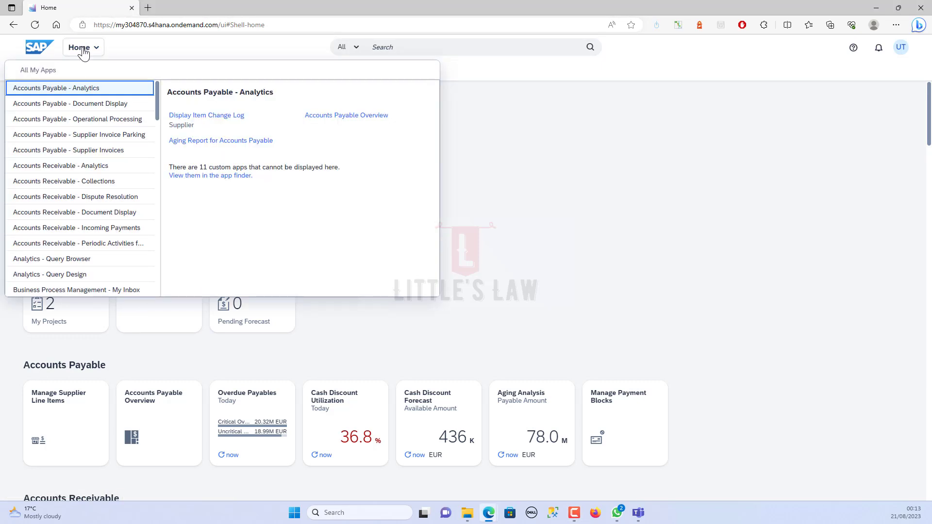
{"action": "scroll", "coordinate": [68, 150], "scroll_direction": "down", "scroll_amount": 1}
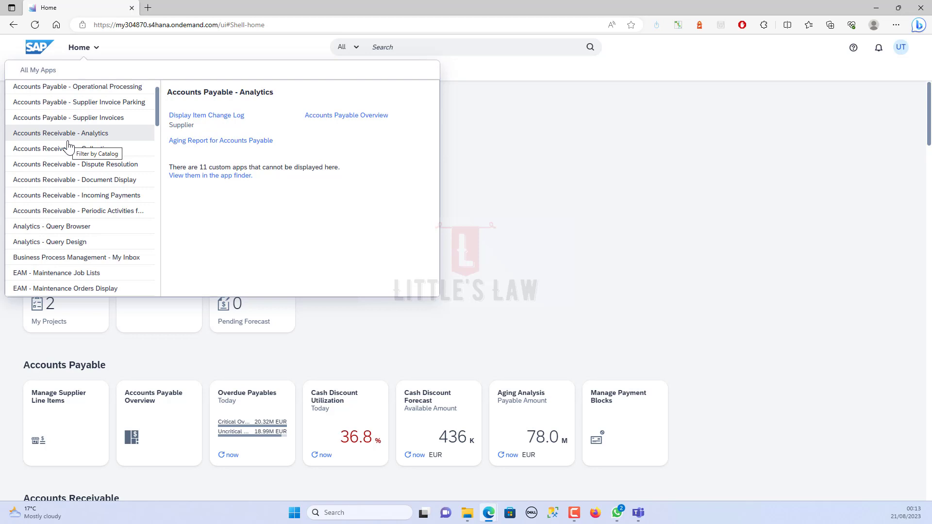
{"action": "scroll", "coordinate": [55, 175], "scroll_direction": "down", "scroll_amount": 5}
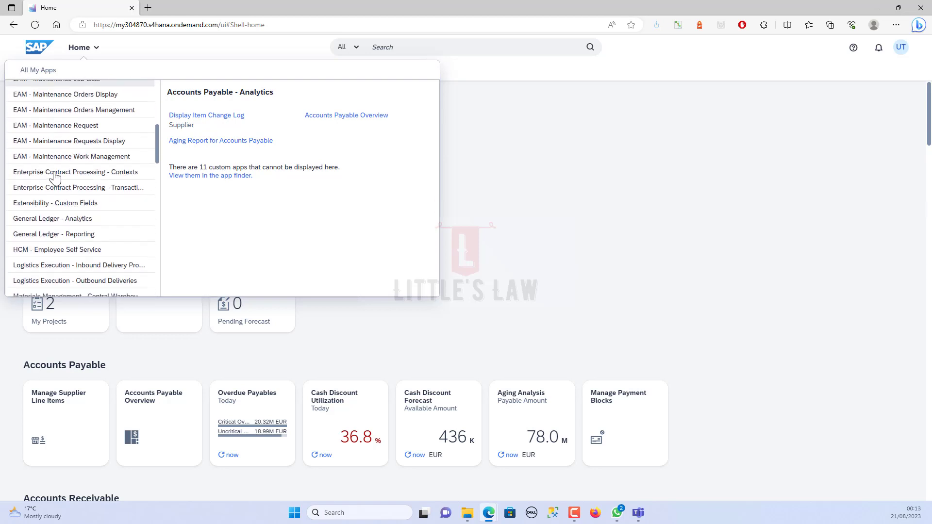
{"action": "scroll", "coordinate": [55, 175], "scroll_direction": "down", "scroll_amount": 3}
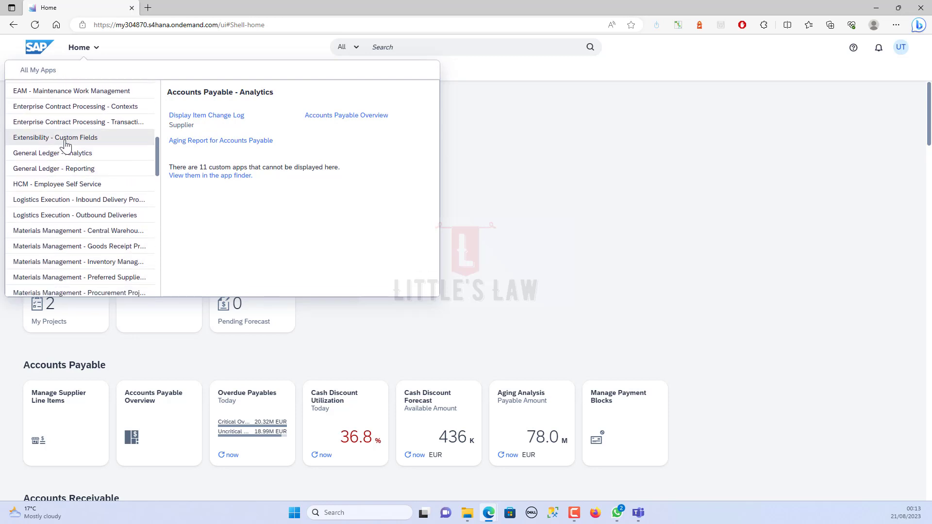
{"action": "scroll", "coordinate": [66, 155], "scroll_direction": "down", "scroll_amount": 3}
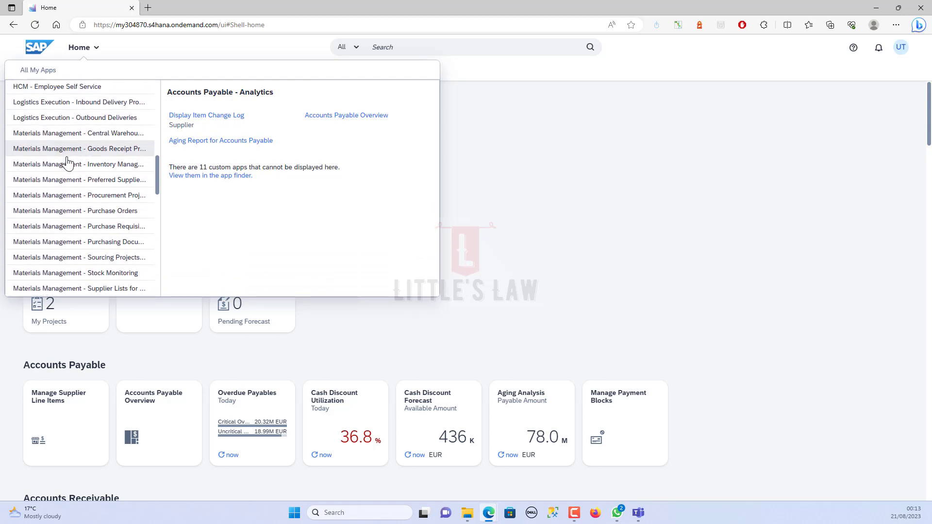
{"action": "scroll", "coordinate": [67, 161], "scroll_direction": "down", "scroll_amount": 5}
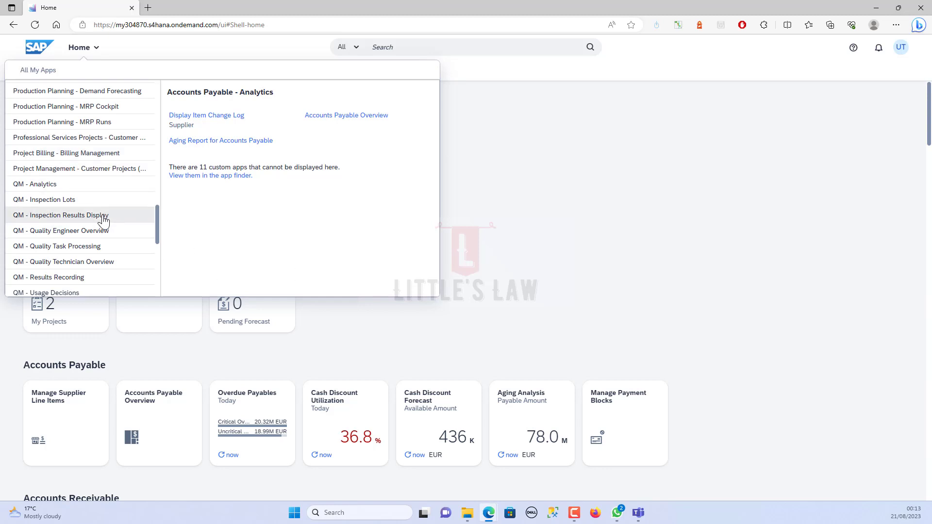
{"action": "scroll", "coordinate": [105, 217], "scroll_direction": "down", "scroll_amount": 2}
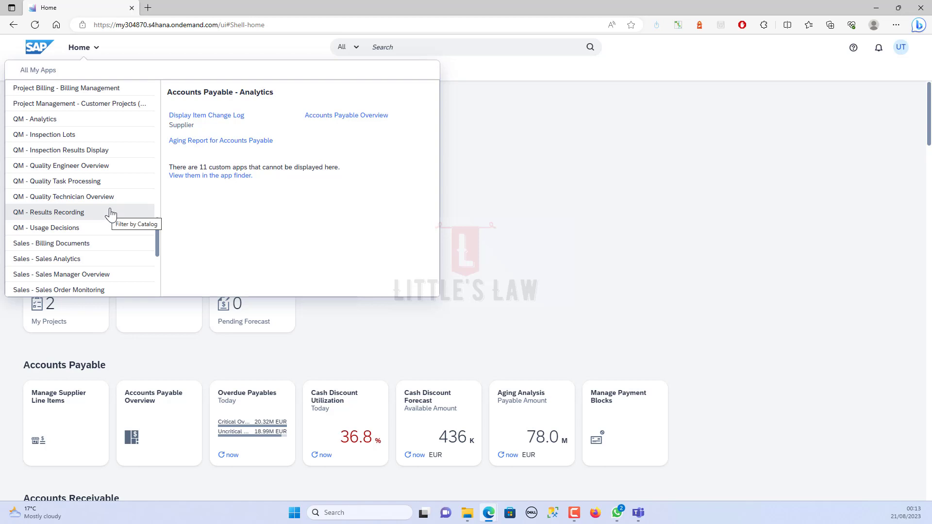
{"action": "scroll", "coordinate": [111, 213], "scroll_direction": "up", "scroll_amount": 20}
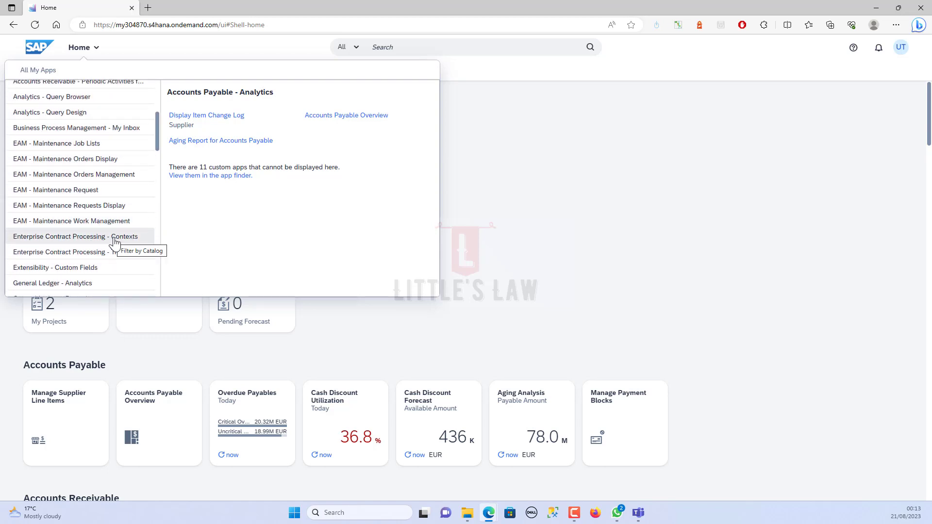
{"action": "scroll", "coordinate": [114, 240], "scroll_direction": "down", "scroll_amount": 2}
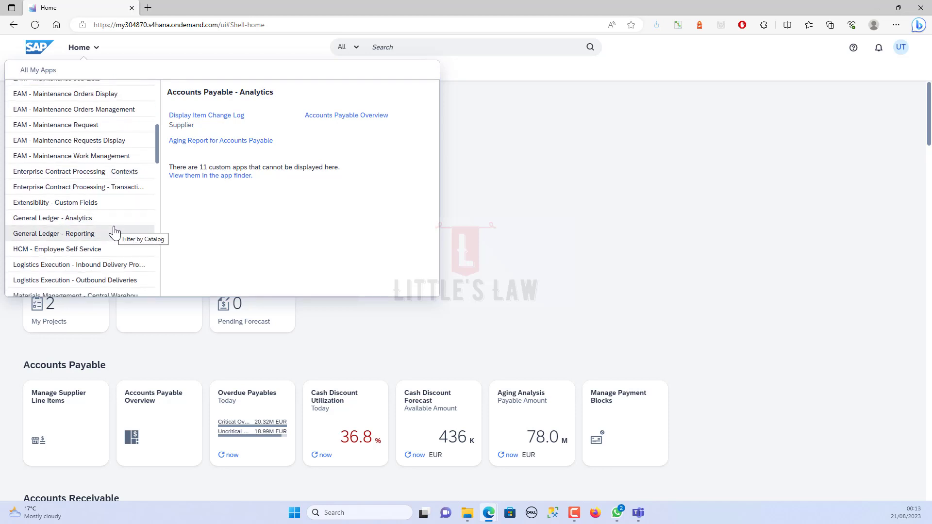
{"action": "scroll", "coordinate": [115, 233], "scroll_direction": "down", "scroll_amount": 2}
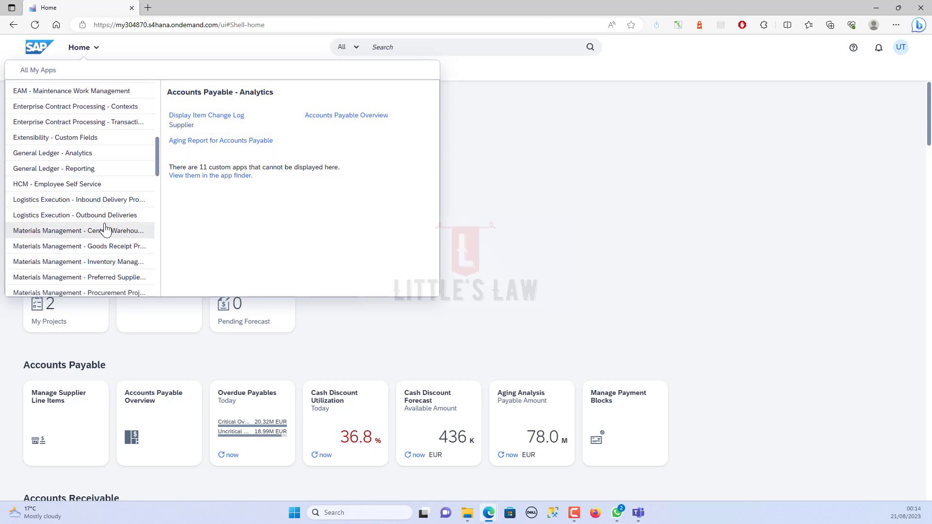
{"action": "scroll", "coordinate": [132, 226], "scroll_direction": "down", "scroll_amount": 1}
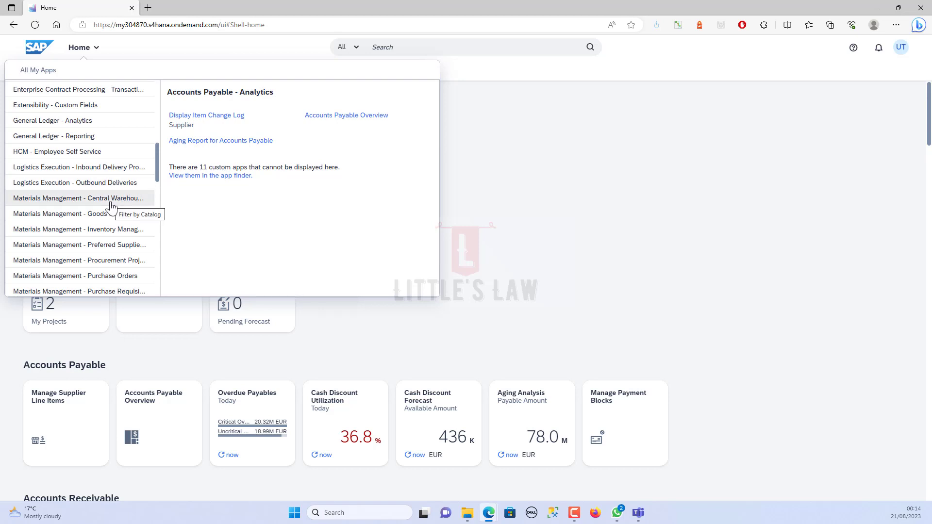
{"action": "scroll", "coordinate": [83, 216], "scroll_direction": "down", "scroll_amount": 2}
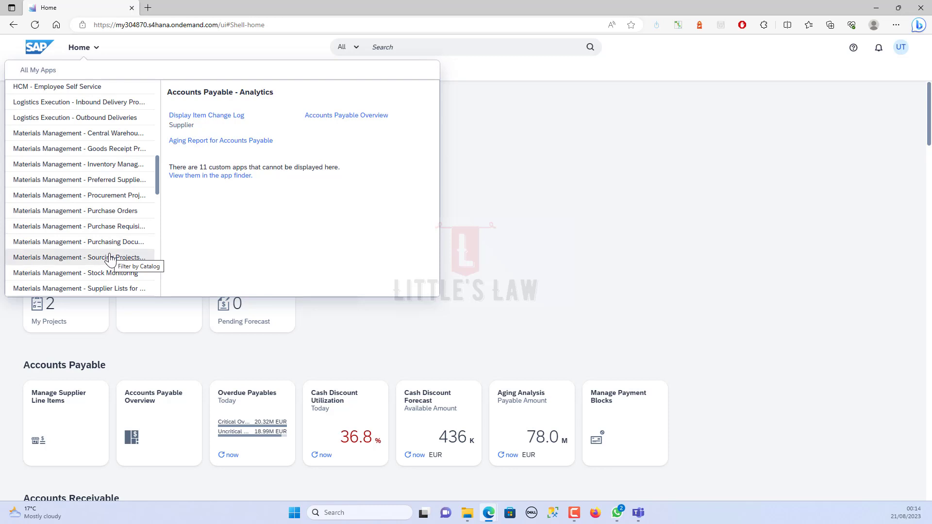
{"action": "left_click", "coordinate": [658, 219]}
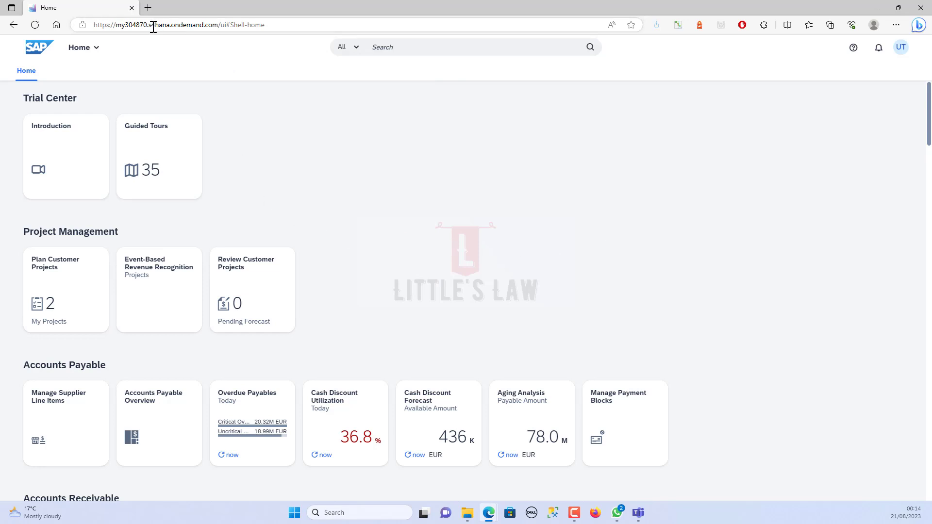
Highlight the "s4hana" part of the page's web address, leaving the address unchanged
{"action": "left_click_drag", "start_coordinate": [149, 25], "coordinate": [164, 26]}
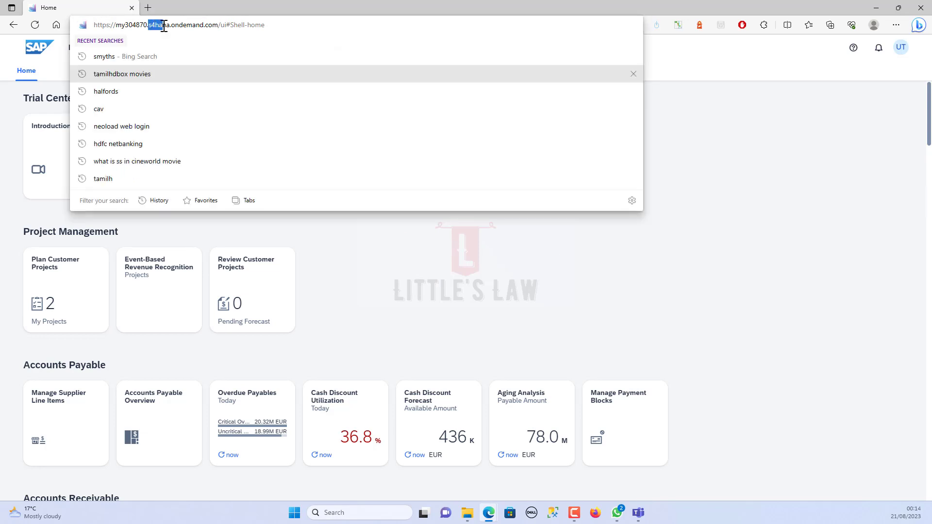
{"action": "left_click", "coordinate": [423, 323]}
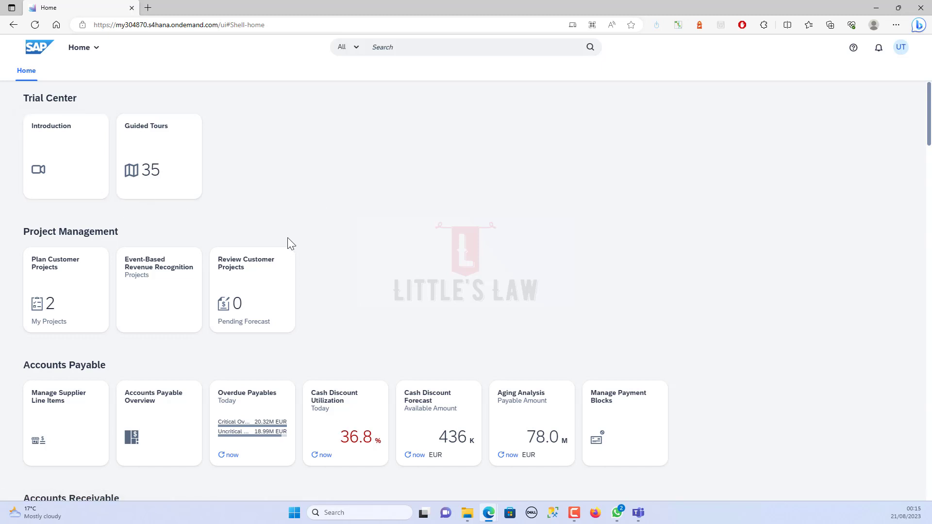
Review the complete app catalog list down to its last entry, WM - Warehouse Floor, and close the list
{"action": "left_click", "coordinate": [74, 49]}
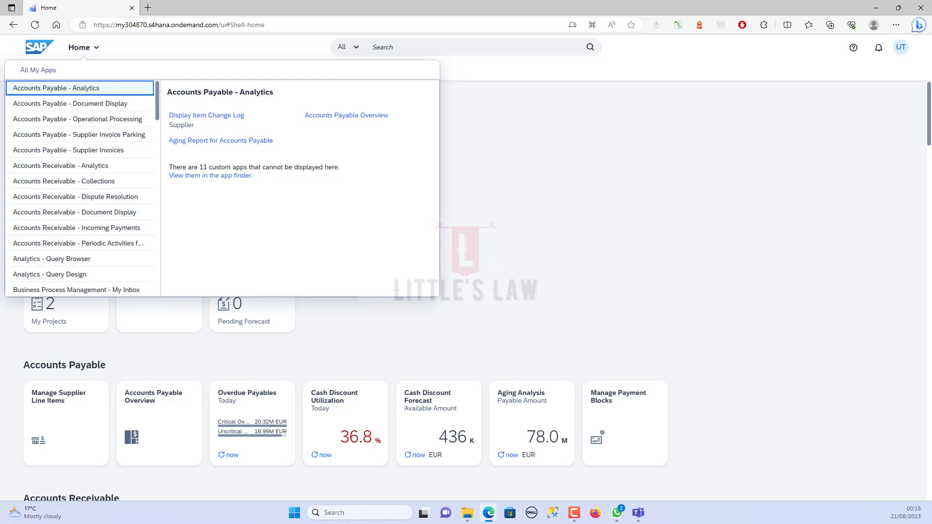
{"action": "scroll", "coordinate": [76, 162], "scroll_direction": "down", "scroll_amount": 10}
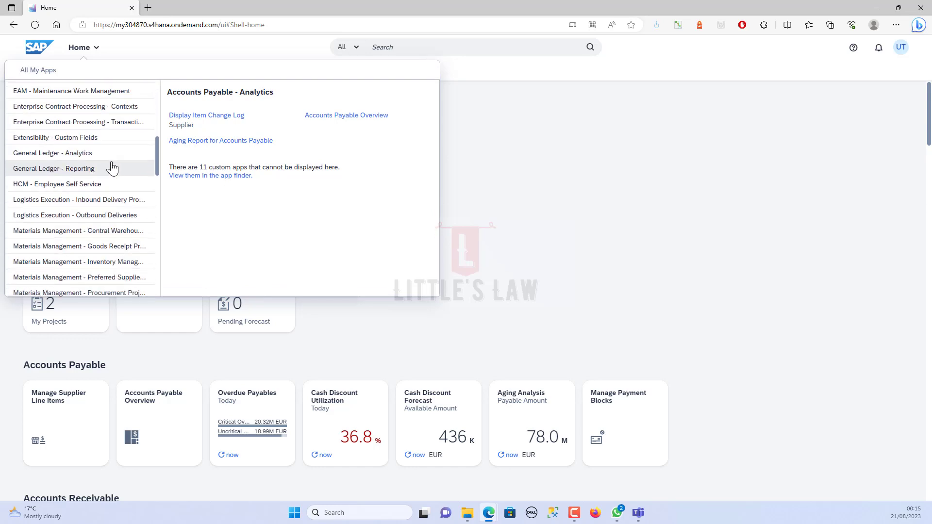
{"action": "scroll", "coordinate": [117, 172], "scroll_direction": "down", "scroll_amount": 3}
{"action": "scroll", "coordinate": [121, 172], "scroll_direction": "up", "scroll_amount": 4}
{"action": "scroll", "coordinate": [122, 172], "scroll_direction": "down", "scroll_amount": 12}
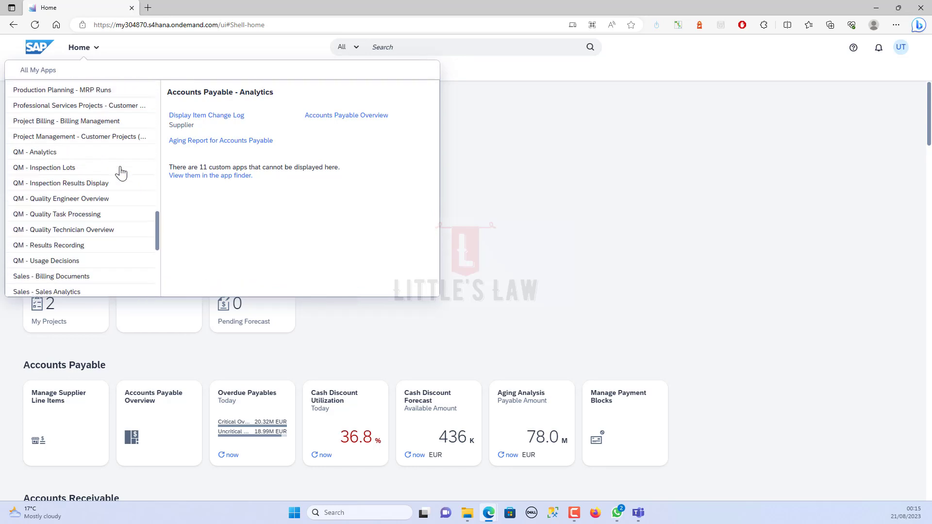
{"action": "scroll", "coordinate": [124, 173], "scroll_direction": "down", "scroll_amount": 1}
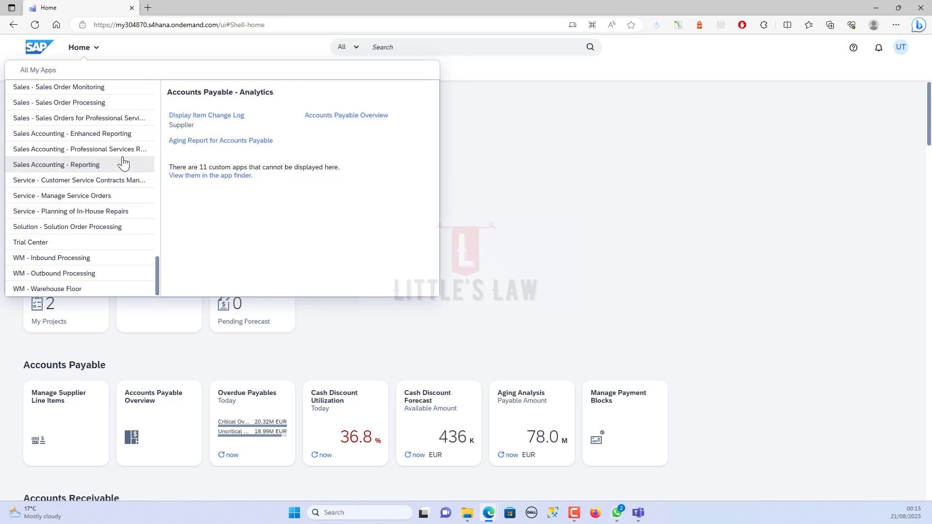
{"action": "left_click", "coordinate": [566, 244]}
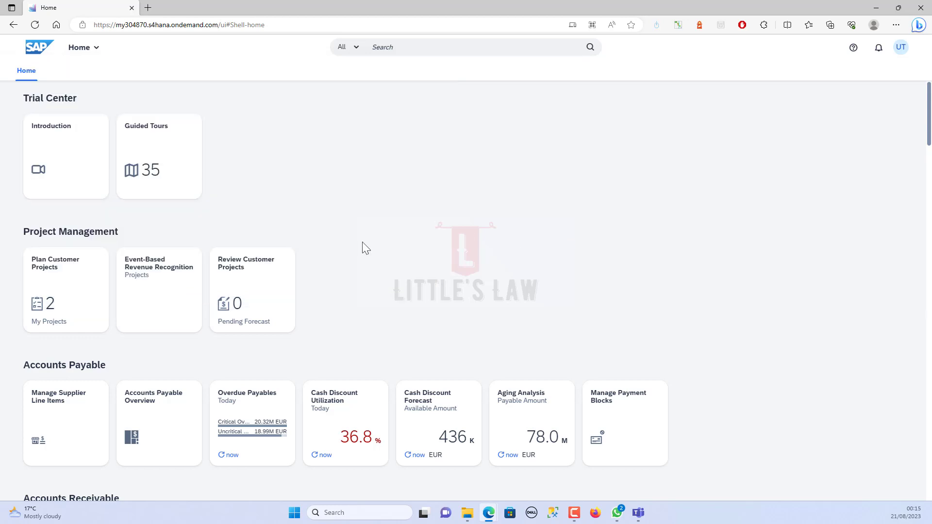
Survey the remaining home page tile groups, from Production and Warehouse Management down to Product Sourcing and Solution Order
{"action": "scroll", "coordinate": [362, 243], "scroll_direction": "down", "scroll_amount": 6}
{"action": "scroll", "coordinate": [363, 243], "scroll_direction": "down", "scroll_amount": 20}
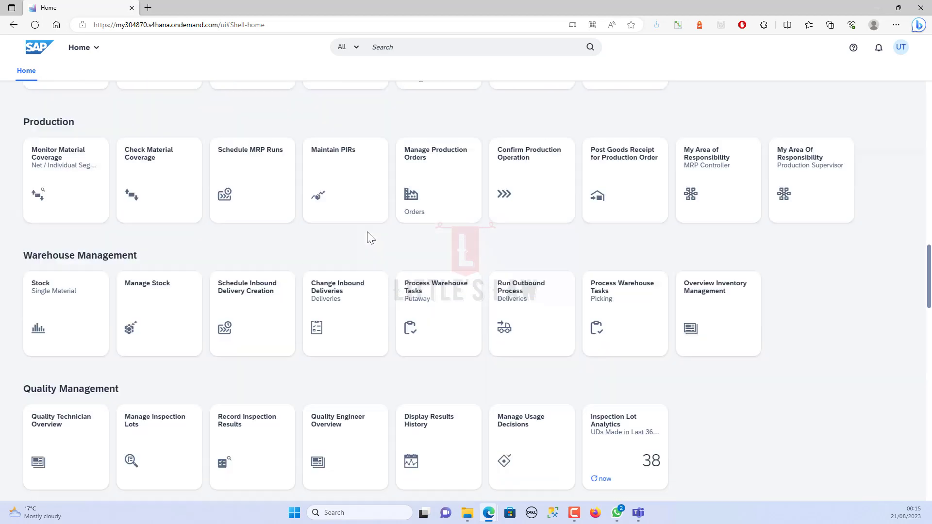
{"action": "scroll", "coordinate": [368, 232], "scroll_direction": "down", "scroll_amount": 20}
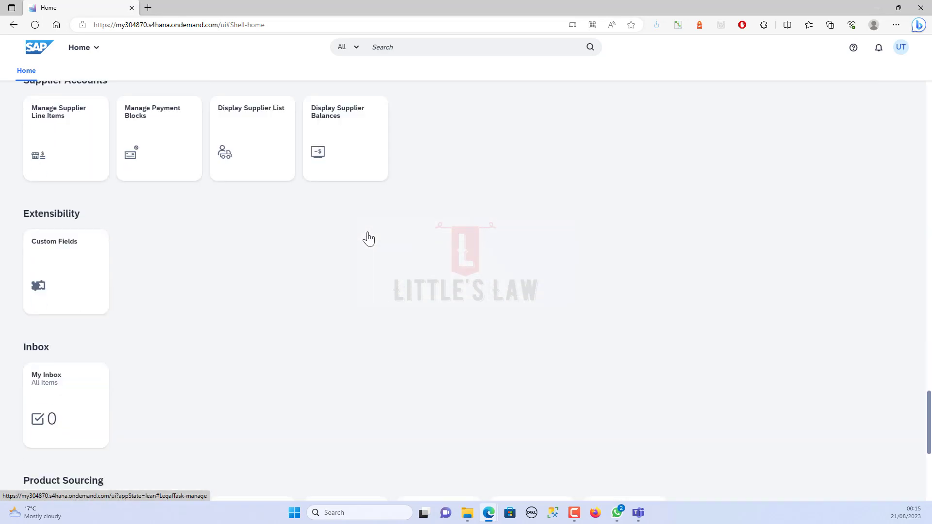
{"action": "scroll", "coordinate": [371, 238], "scroll_direction": "down", "scroll_amount": 1}
{"action": "scroll", "coordinate": [371, 238], "scroll_direction": "up", "scroll_amount": 20}
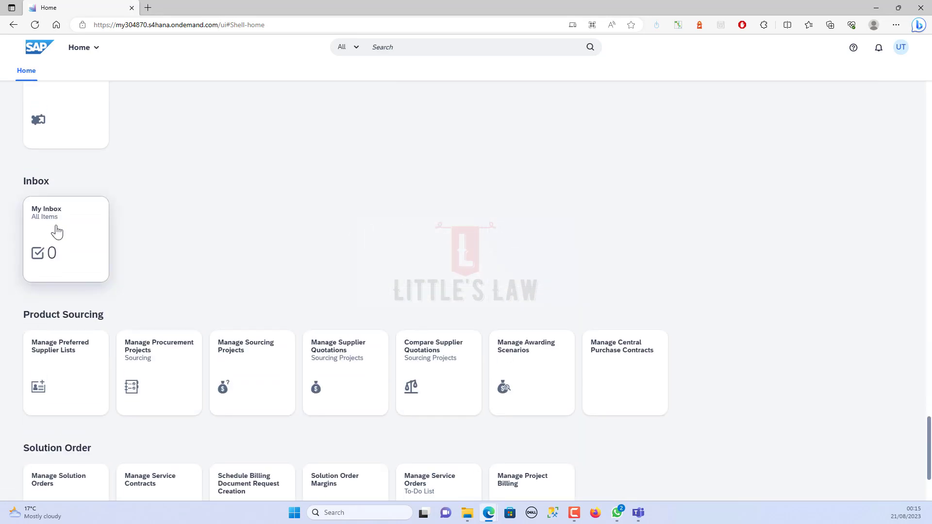
{"action": "scroll", "coordinate": [209, 243], "scroll_direction": "up", "scroll_amount": 20}
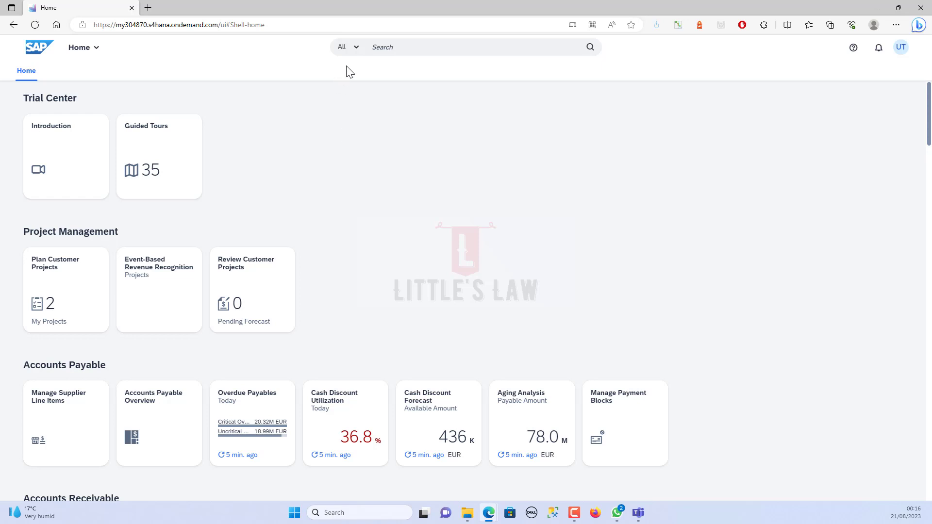
Review the object categories available as search scopes, such as Billing Documents, Legal Documents and Production Orders
{"action": "left_click", "coordinate": [354, 49]}
{"action": "scroll", "coordinate": [380, 253], "scroll_direction": "down", "scroll_amount": 12}
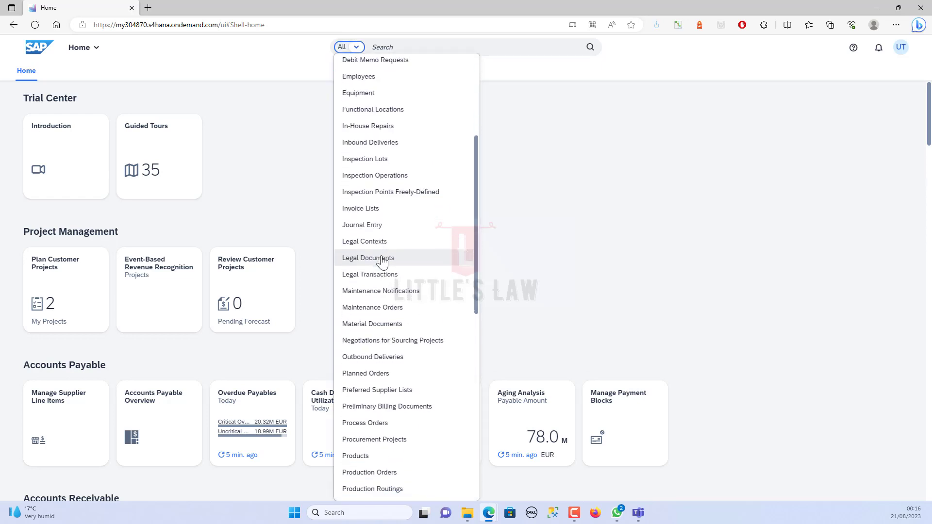
{"action": "scroll", "coordinate": [381, 265], "scroll_direction": "up", "scroll_amount": 12}
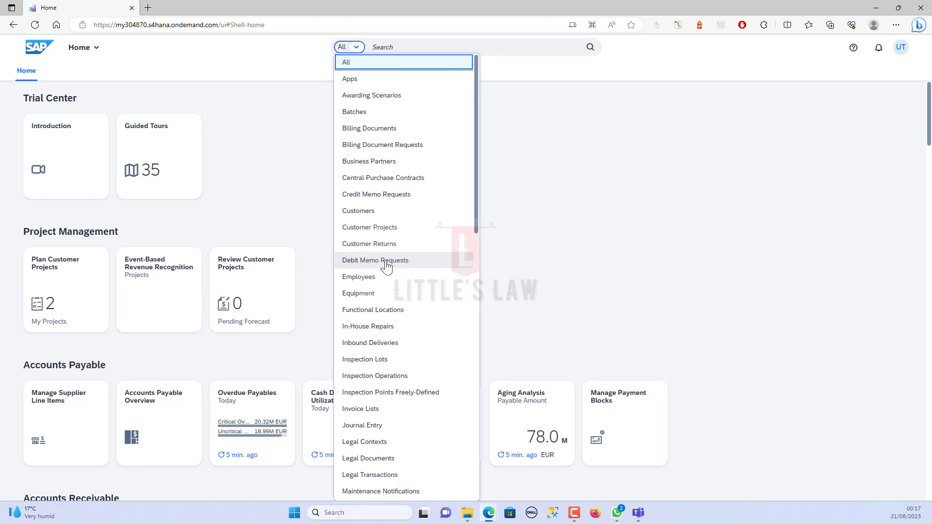
Enter "real time processing" as the search text with the scope All, without running the search
{"action": "left_click", "coordinate": [402, 46]}
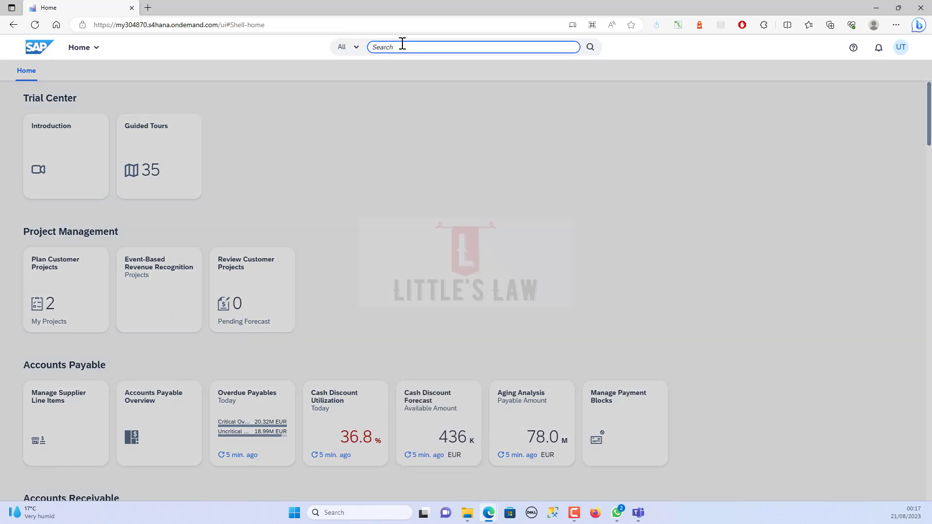
{"action": "type", "text": "real time "}
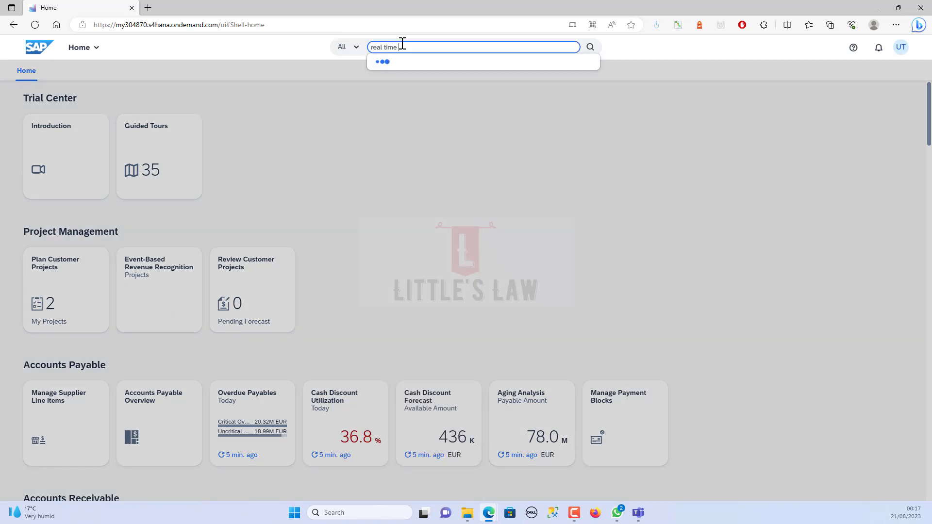
{"action": "type", "text": "processing"}
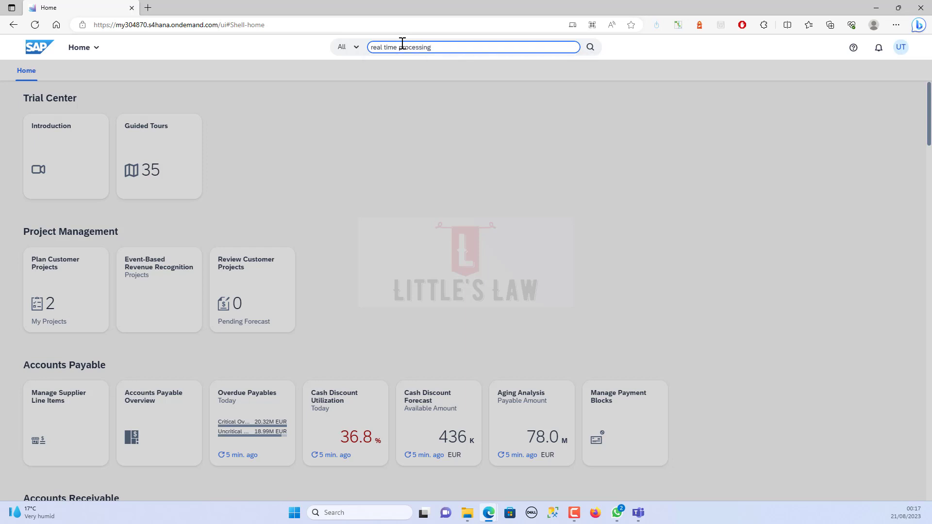
{"action": "triple_click", "coordinate": [402, 44]}
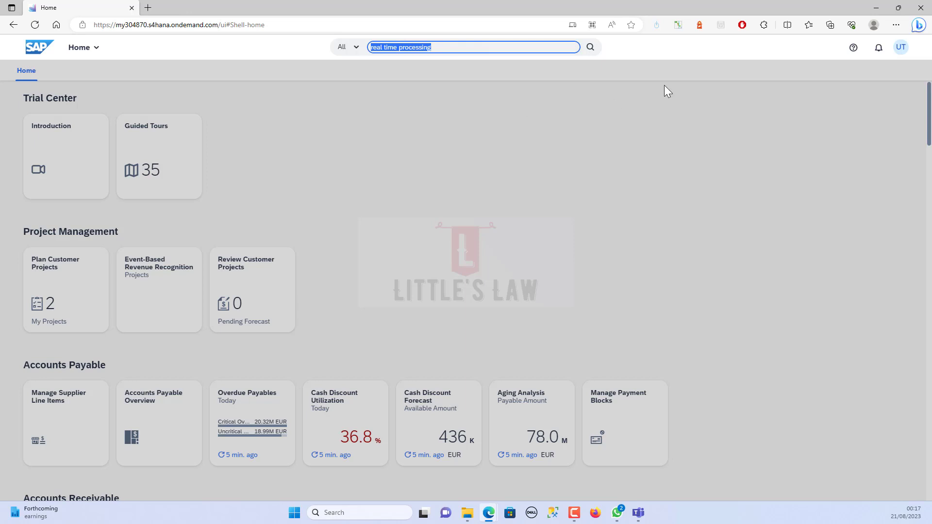
{"action": "left_click", "coordinate": [448, 199]}
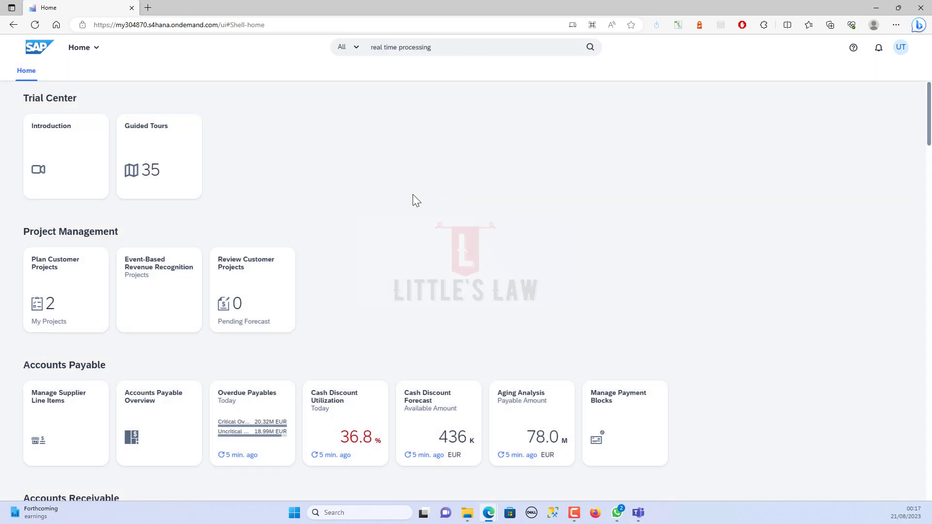
Find NeoLoad through the Windows search and launch the app
{"action": "left_click", "coordinate": [351, 513]}
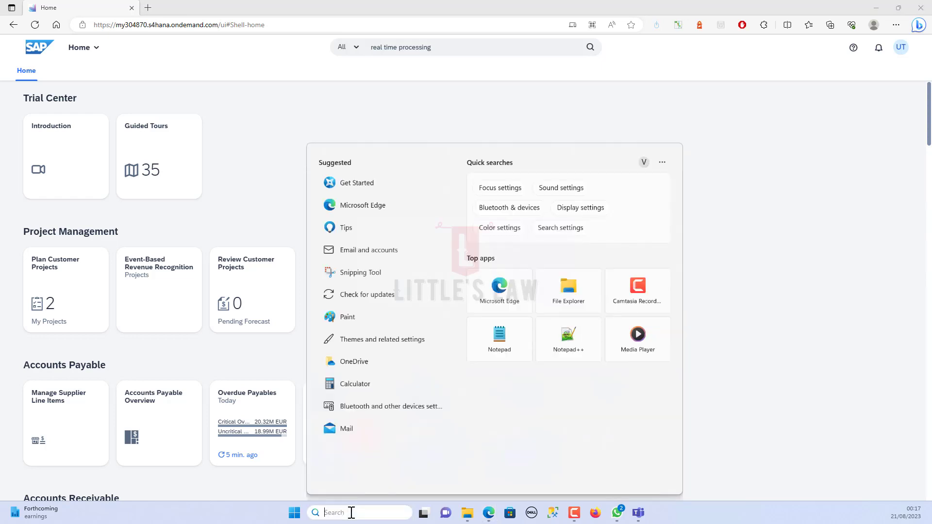
{"action": "type", "text": "neoload"}
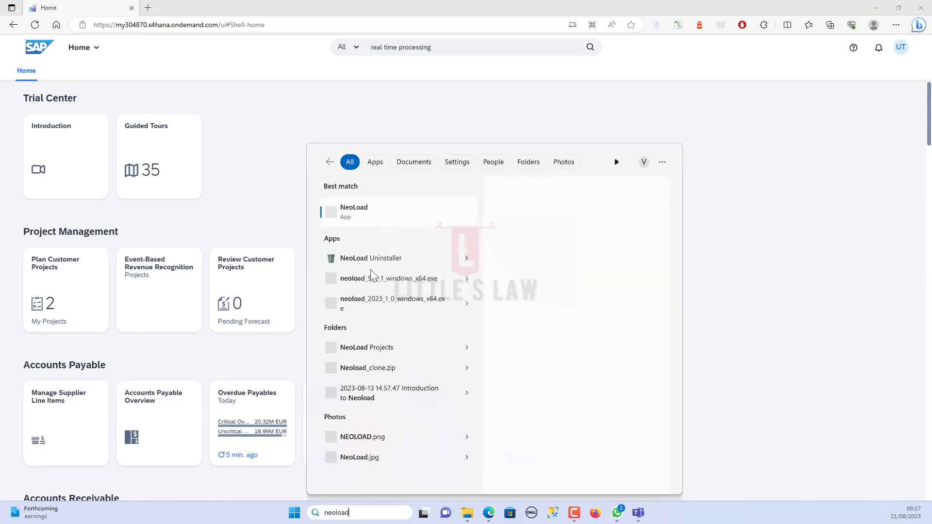
{"action": "right_click", "coordinate": [383, 215]}
{"action": "left_click", "coordinate": [398, 224]}
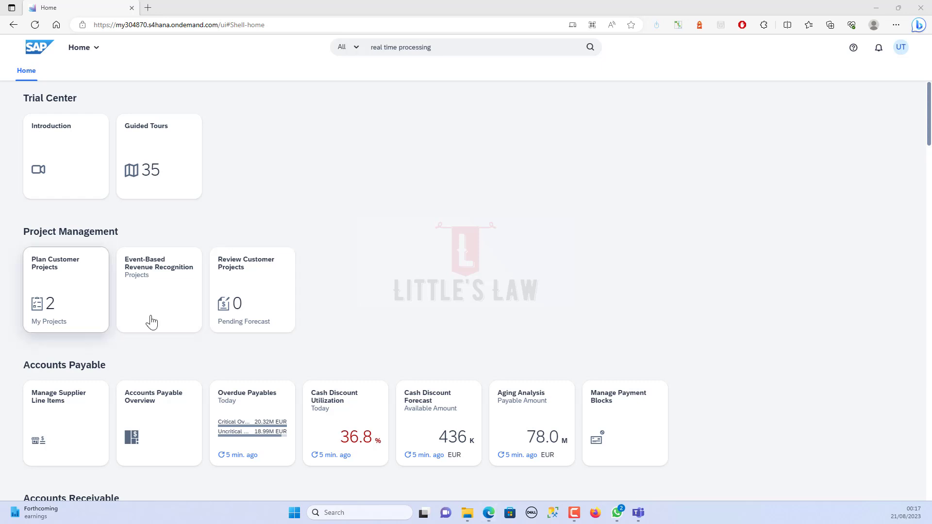
Sign out of the SAP S/4HANA trial account and confirm the sign-out
{"action": "left_click", "coordinate": [901, 49]}
{"action": "left_click", "coordinate": [874, 201]}
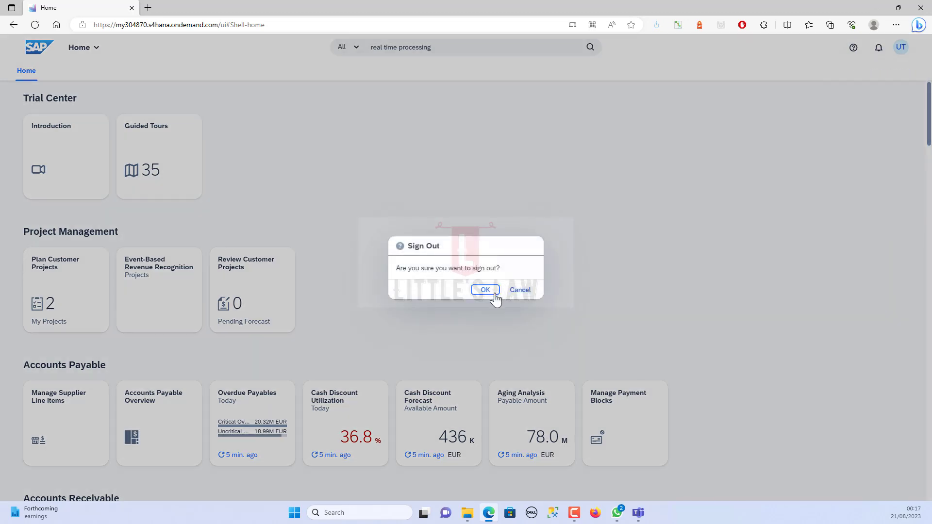
{"action": "left_click", "coordinate": [484, 291]}
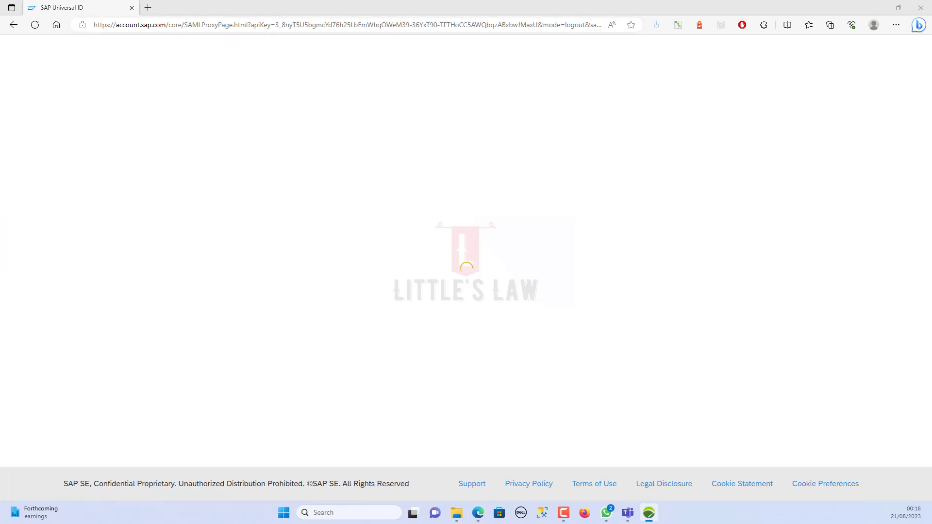
{"action": "double_click", "coordinate": [423, 72]}
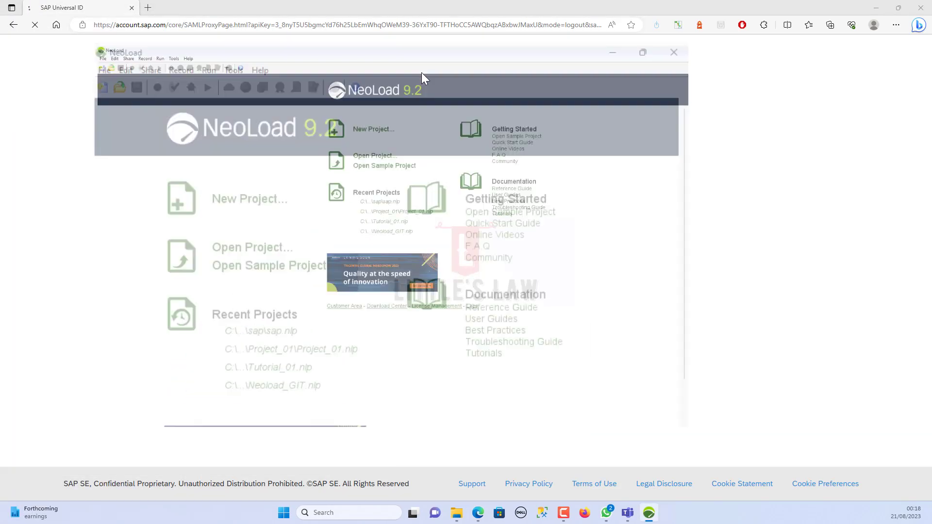
{"action": "left_click", "coordinate": [478, 513]}
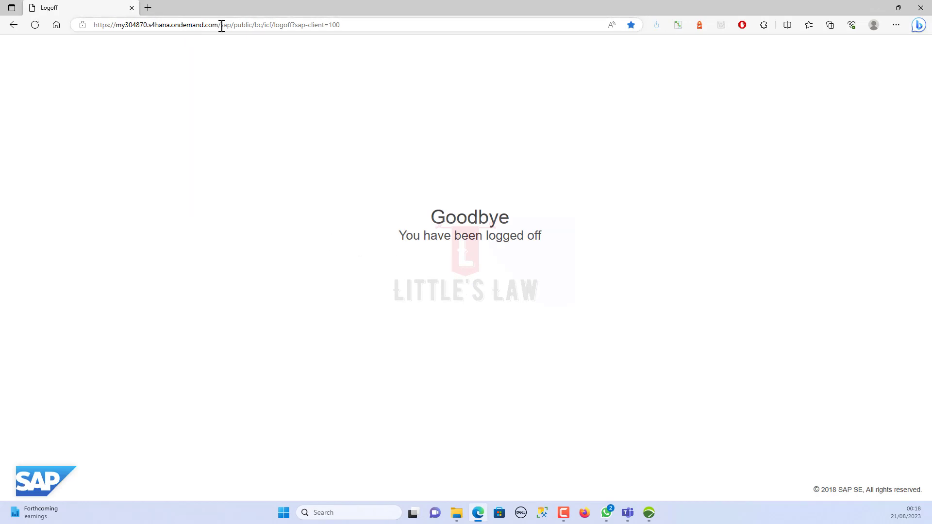
{"action": "left_click_drag", "start_coordinate": [221, 25], "coordinate": [448, 26]}
{"action": "key", "text": "BackSpace"}
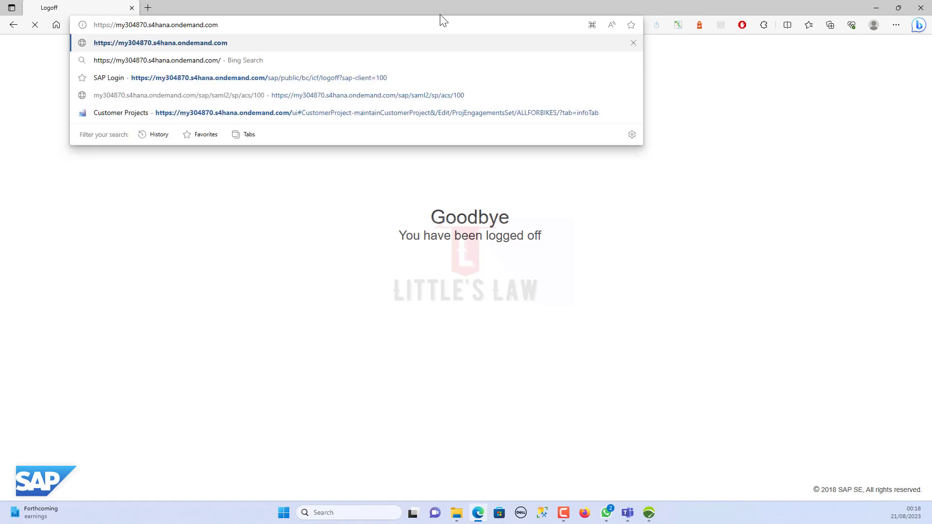
{"action": "key", "text": "Return"}
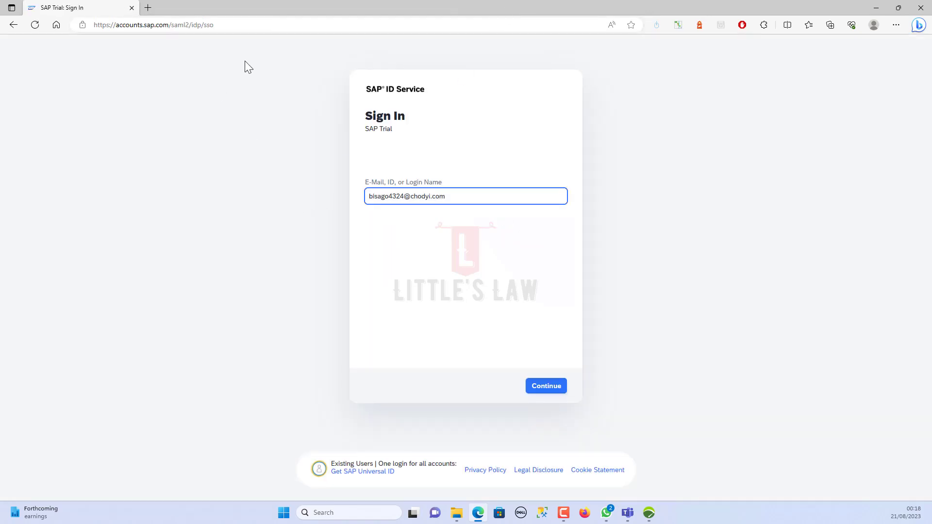
{"action": "left_click", "coordinate": [239, 25]}
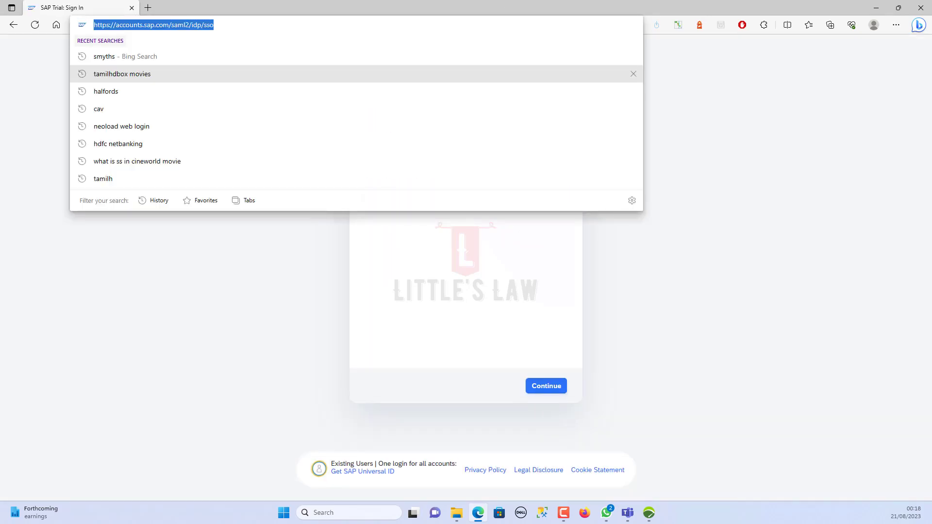
{"action": "right_click", "coordinate": [130, 27]}
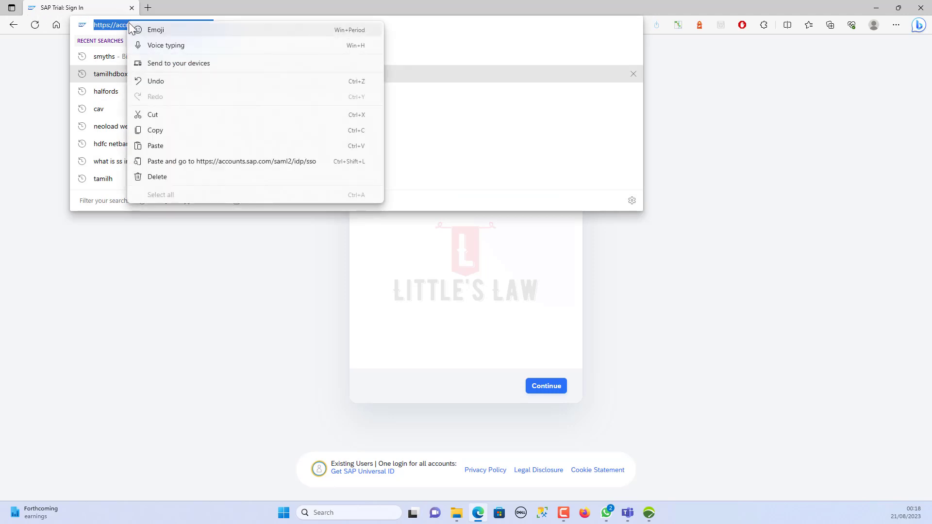
{"action": "left_click", "coordinate": [155, 131]}
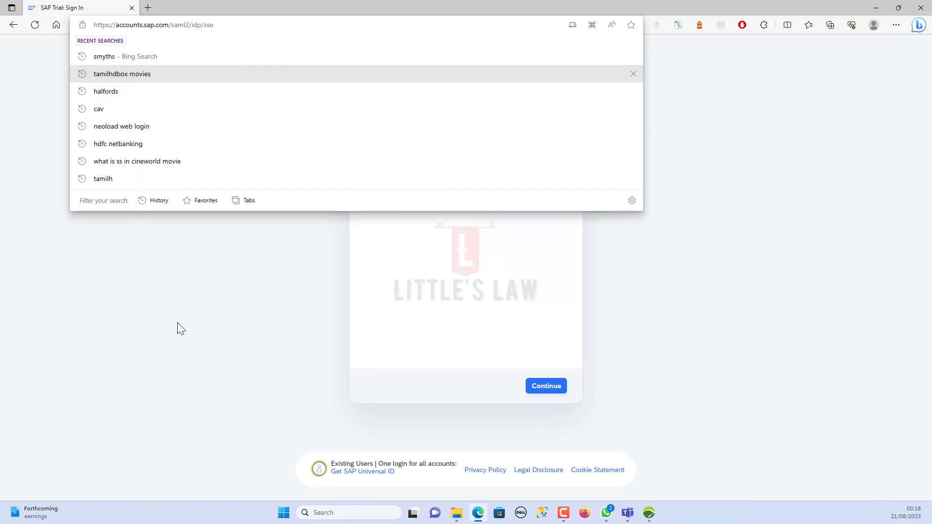
{"action": "left_click", "coordinate": [177, 322]}
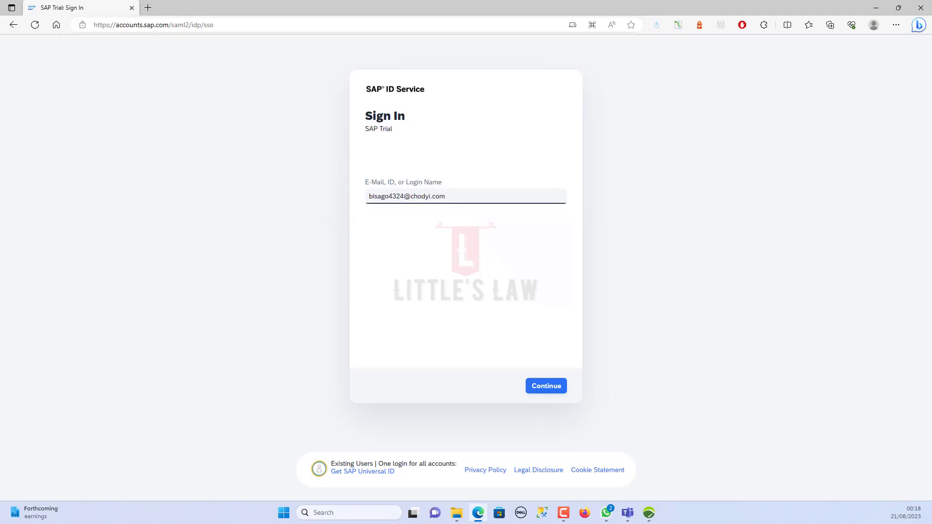
{"action": "left_click", "coordinate": [918, 15]}
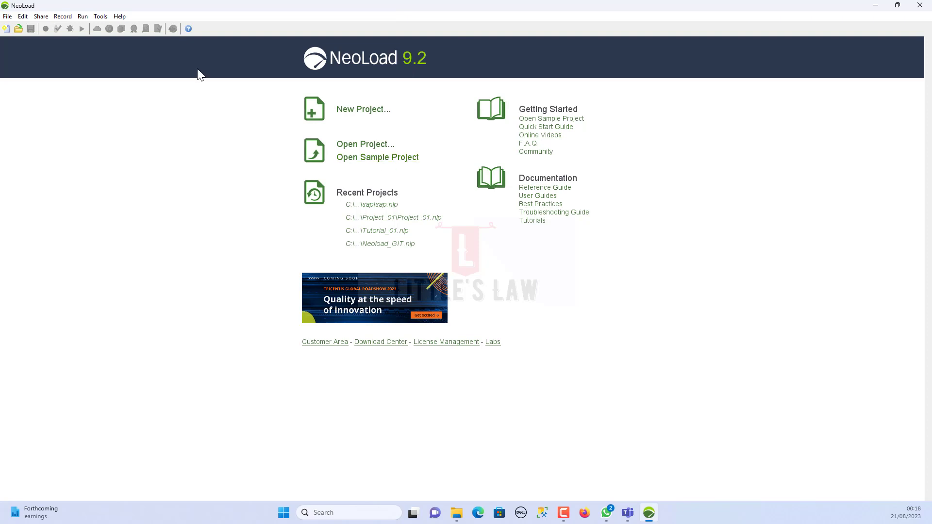
Create a new NeoLoad project named SAP_01_LittlesLaw in the default directory and dismiss the quick start guide
{"action": "left_click", "coordinate": [351, 117]}
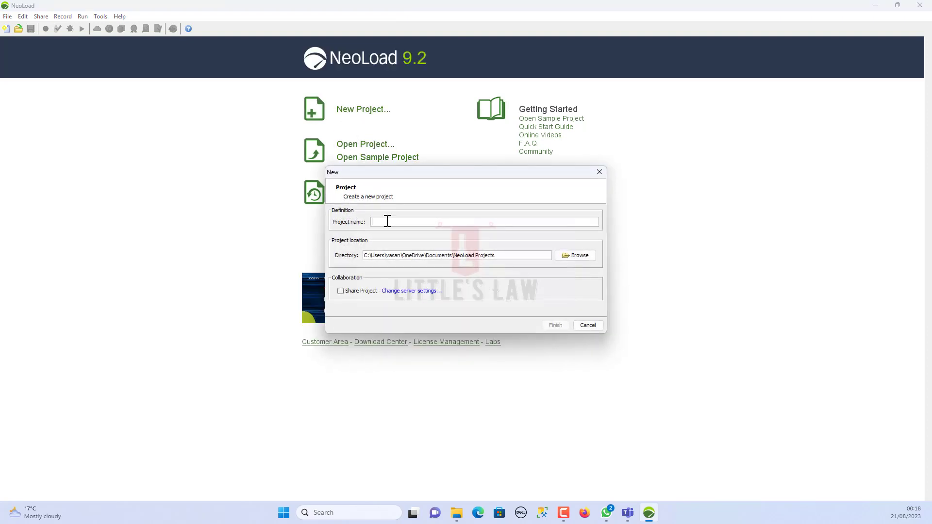
{"action": "type", "text": "SAP_01_LittlesLaw"}
{"action": "left_click", "coordinate": [556, 326]}
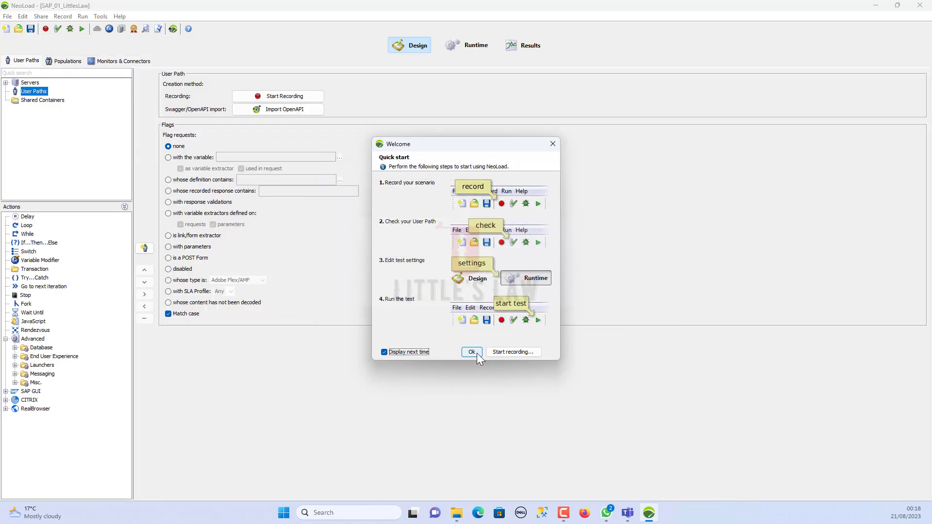
{"action": "left_click", "coordinate": [477, 354]}
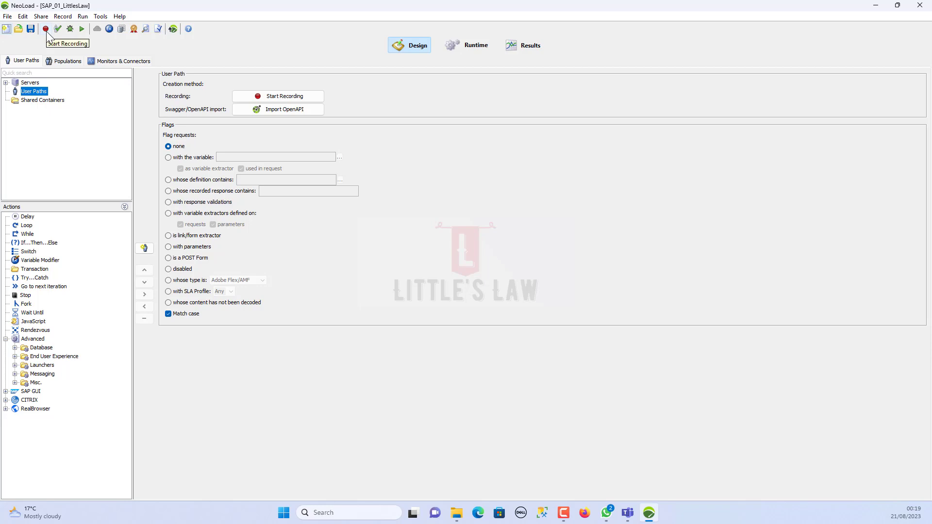
Set up a new user path recording and enable SAP GUI recording for it
{"action": "left_click", "coordinate": [281, 96]}
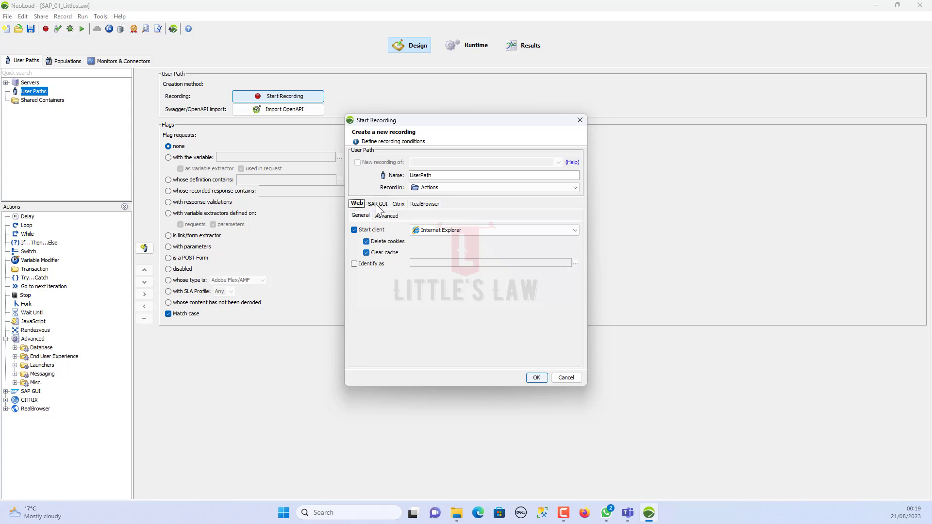
{"action": "left_click", "coordinate": [378, 207]}
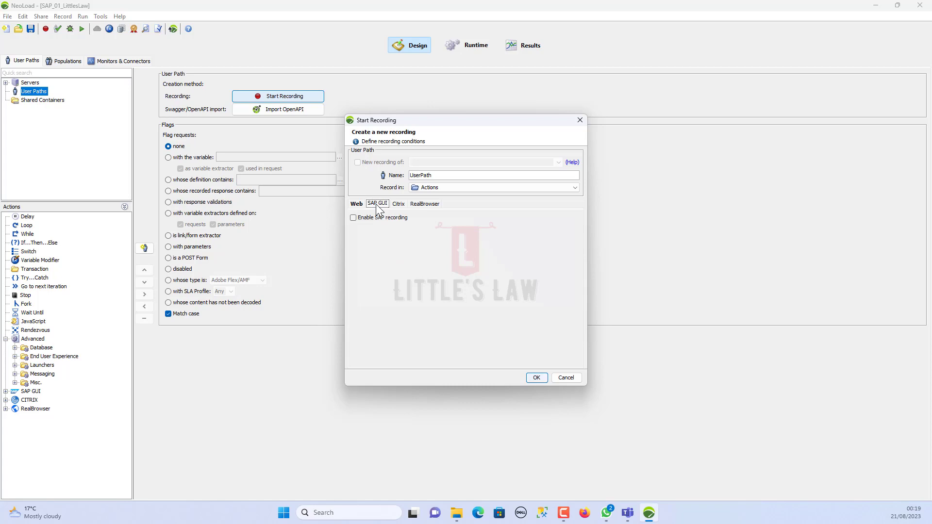
{"action": "left_click", "coordinate": [354, 218]}
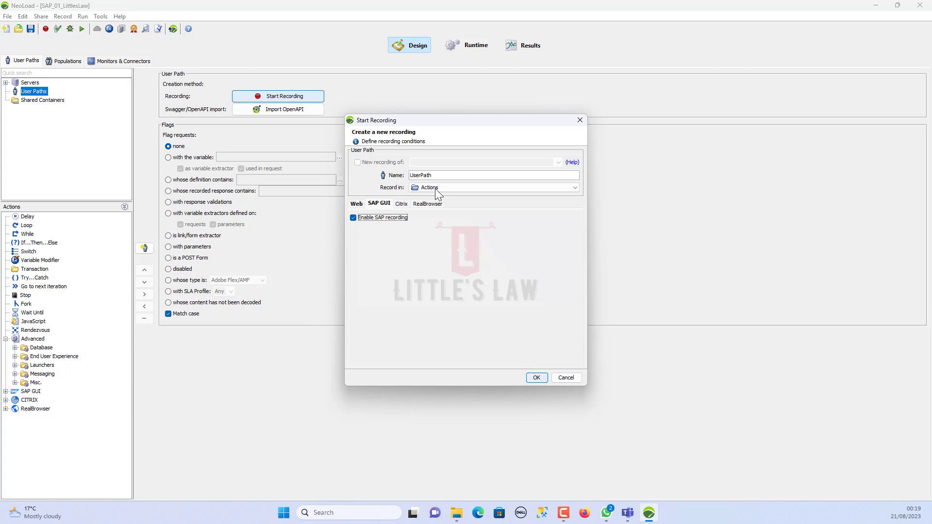
Name the user path 01_SAP_Script and start the recording
{"action": "left_click_drag", "start_coordinate": [433, 175], "coordinate": [292, 159]}
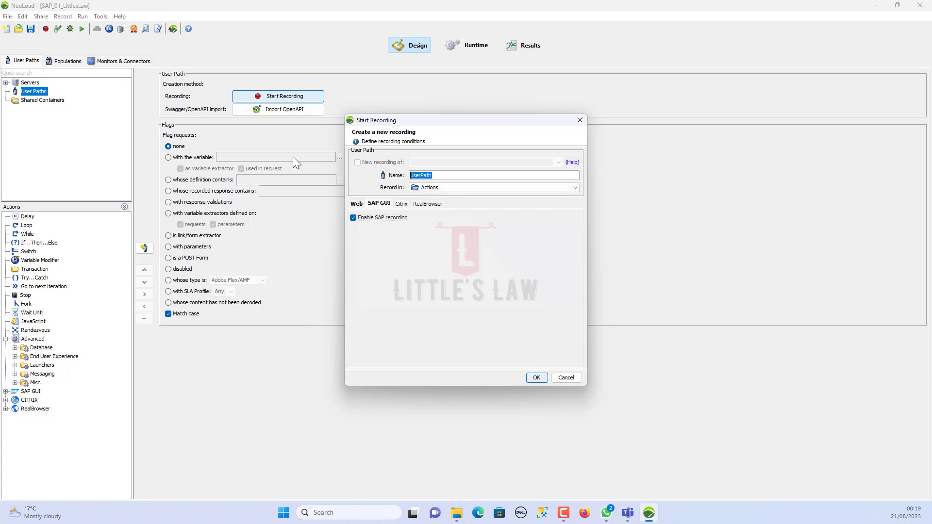
{"action": "type", "text": "SAP"}
{"action": "key", "text": "ctrl+a"}
{"action": "type", "text": "01"}
{"action": "left_click", "coordinate": [537, 378]}
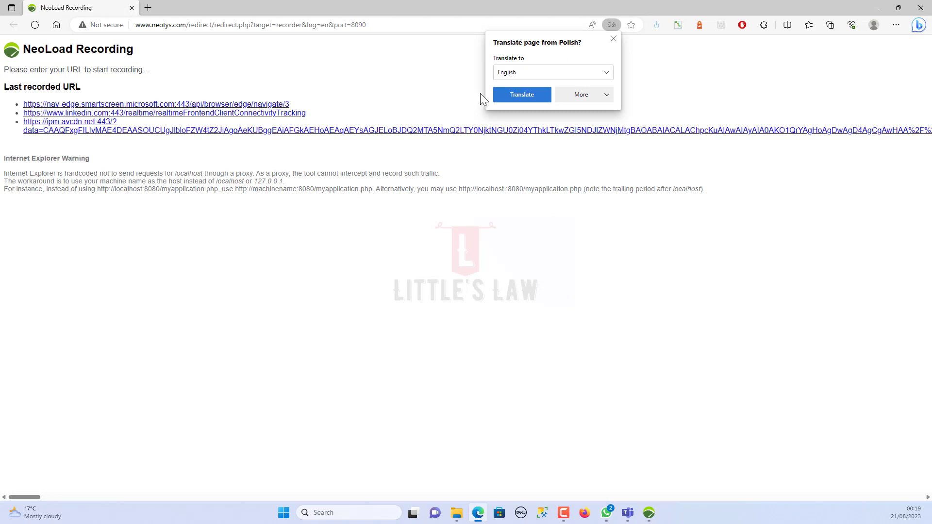
Dismiss the translation offer, place the floating recording bar in the upper middle of the screen, and minimize the main NeoLoad window
{"action": "left_click", "coordinate": [613, 39]}
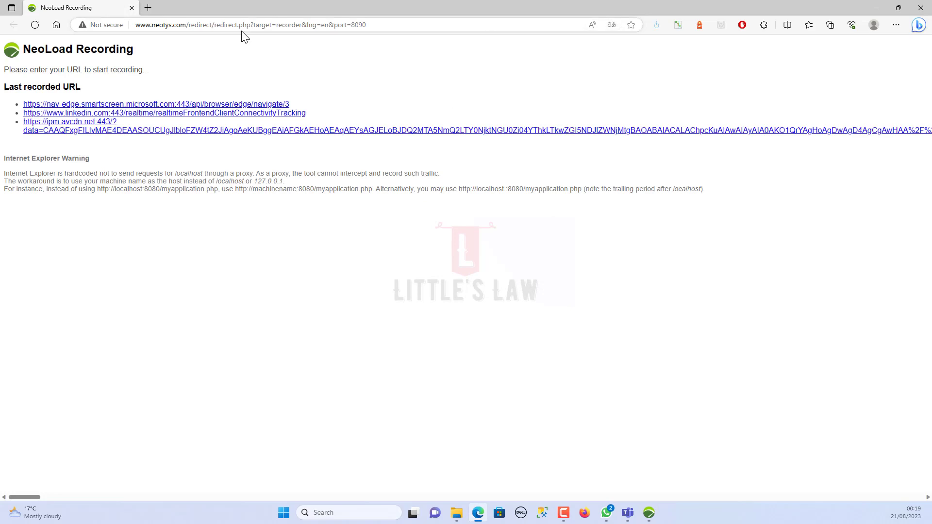
{"action": "mouse_move", "coordinate": [650, 518]}
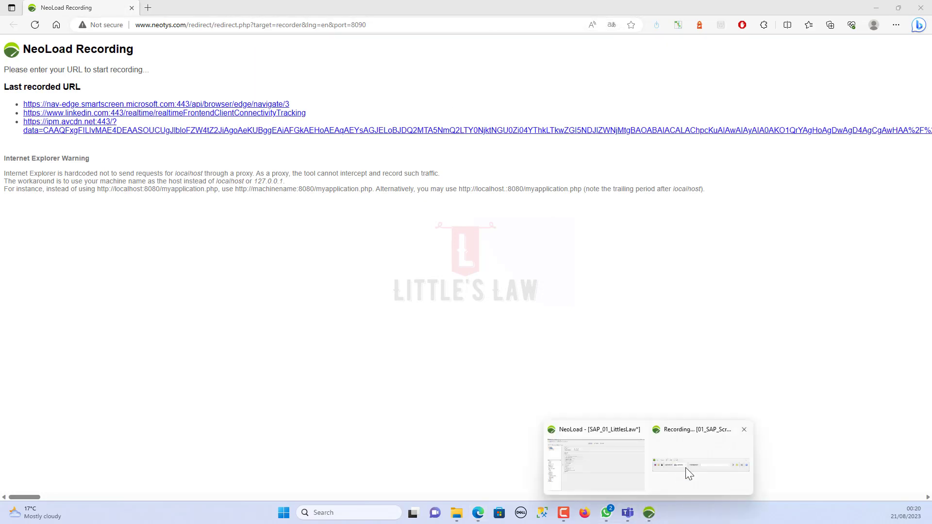
{"action": "left_click", "coordinate": [686, 466]}
{"action": "left_click", "coordinate": [477, 267]}
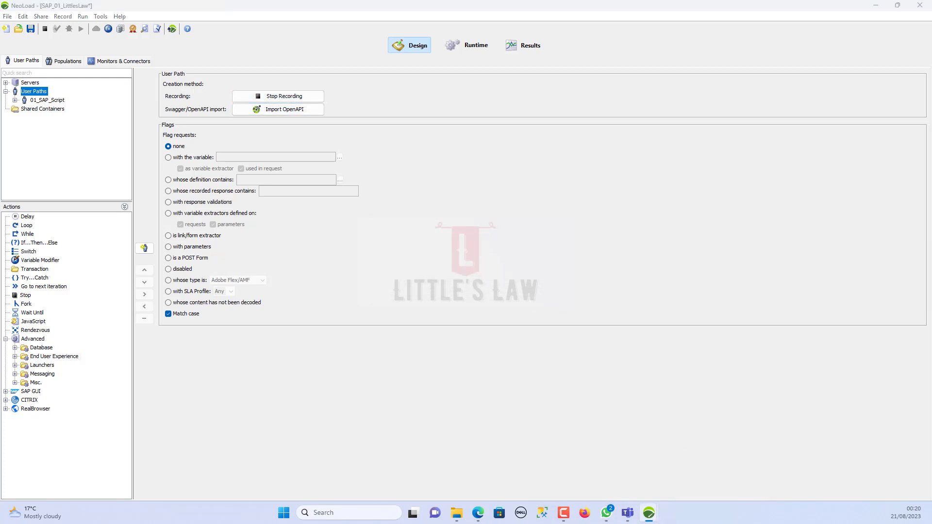
{"action": "left_click_drag", "start_coordinate": [0, 24], "coordinate": [494, 138]}
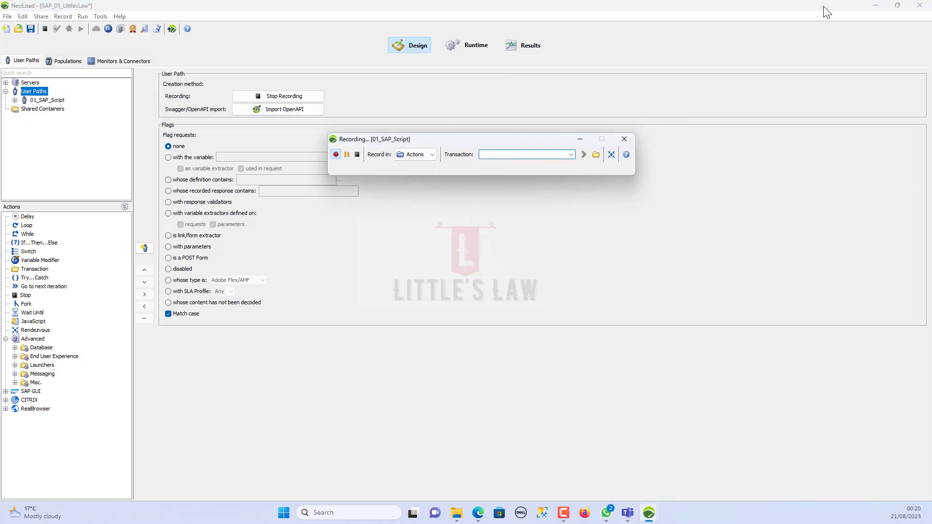
{"action": "left_click", "coordinate": [875, 6]}
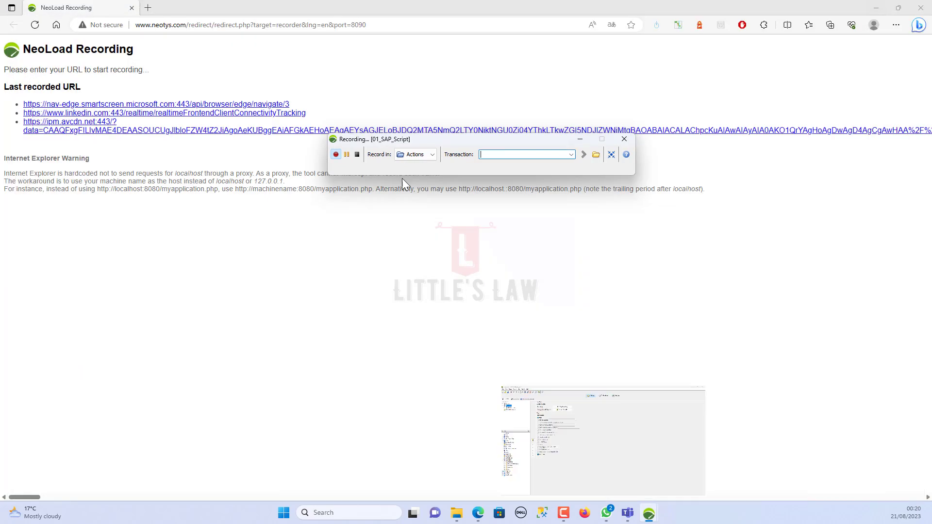
Set the transaction name for the recorded pages to 01_LandingPage
{"action": "left_click", "coordinate": [484, 154]}
{"action": "type", "text": "01_L"}
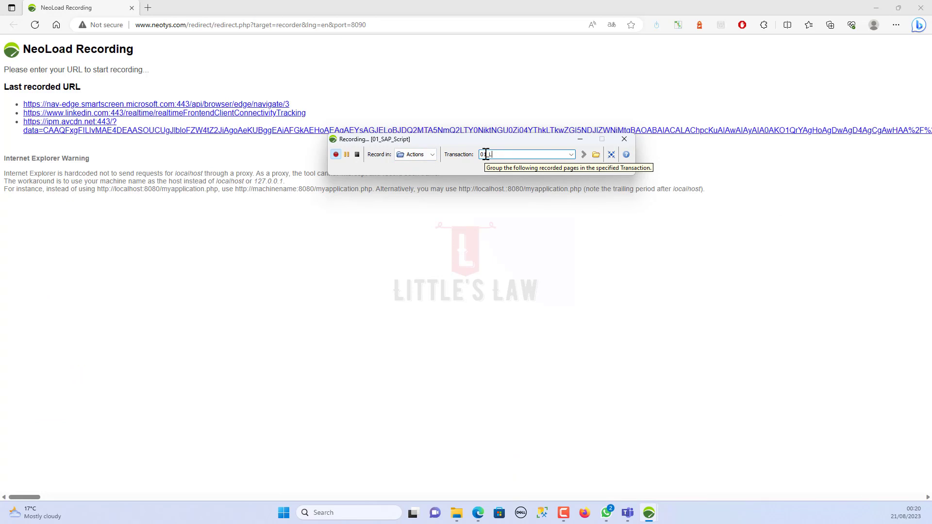
{"action": "type", "text": "andingp"}
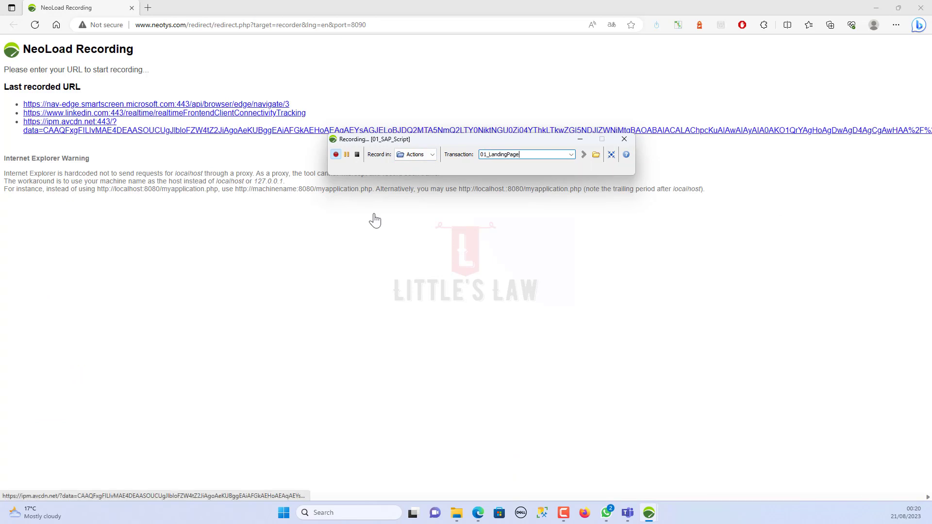
{"action": "left_click", "coordinate": [320, 25]}
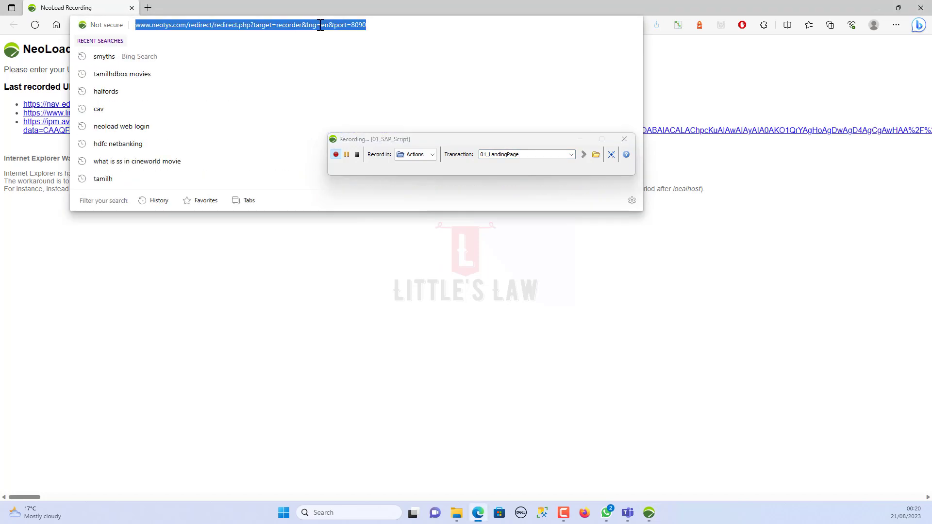
{"action": "type", "text": "https://accounts.sap.com/saml2/idp/sso"}
{"action": "key", "text": "Return"}
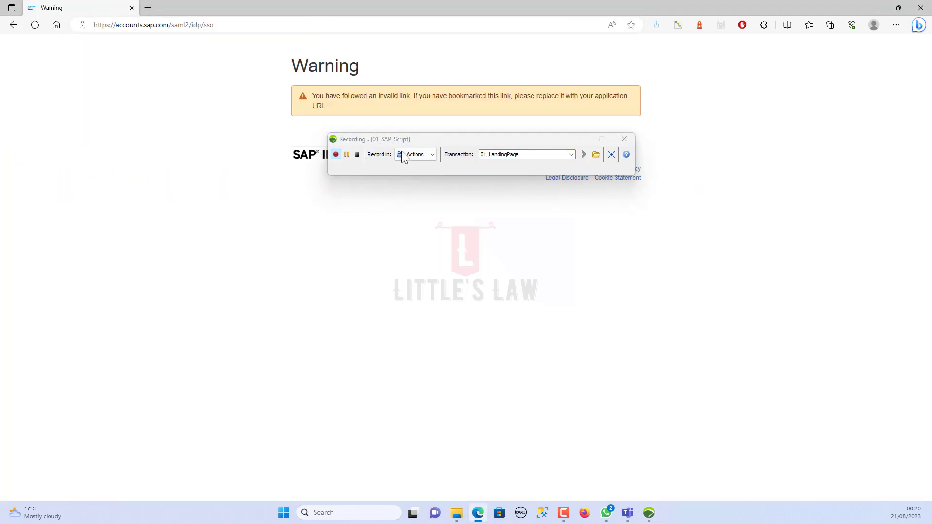
{"action": "left_click_drag", "start_coordinate": [441, 137], "coordinate": [422, 203]}
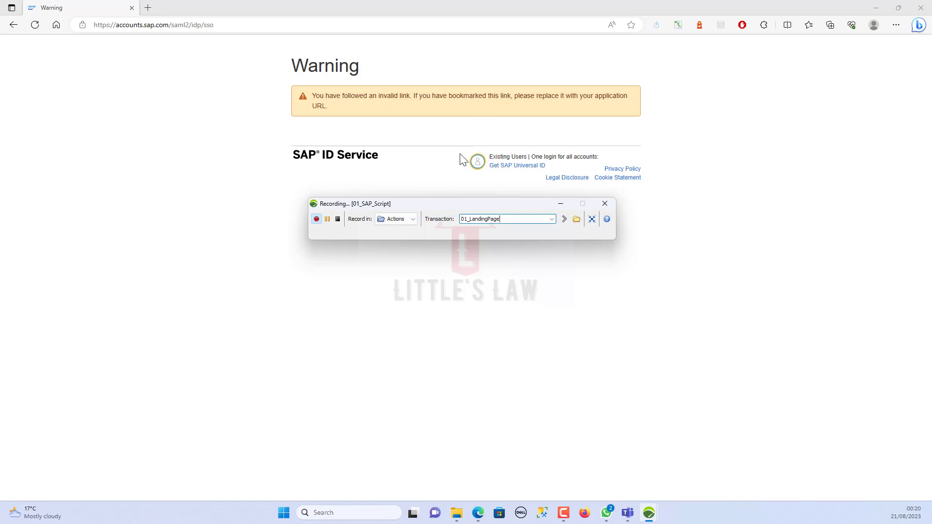
Open the SAP Login favorite in a new browser tab and copy its full page address
{"action": "left_click", "coordinate": [148, 8]}
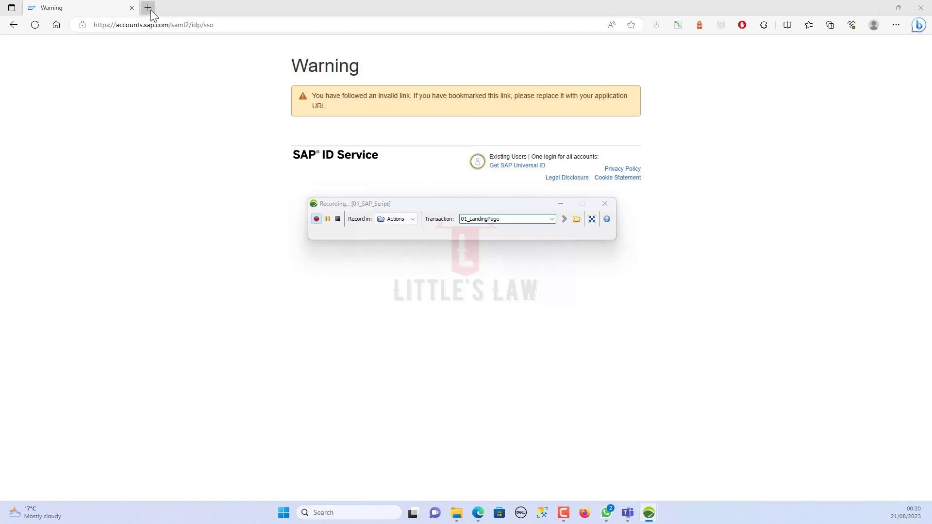
{"action": "left_click", "coordinate": [75, 8]}
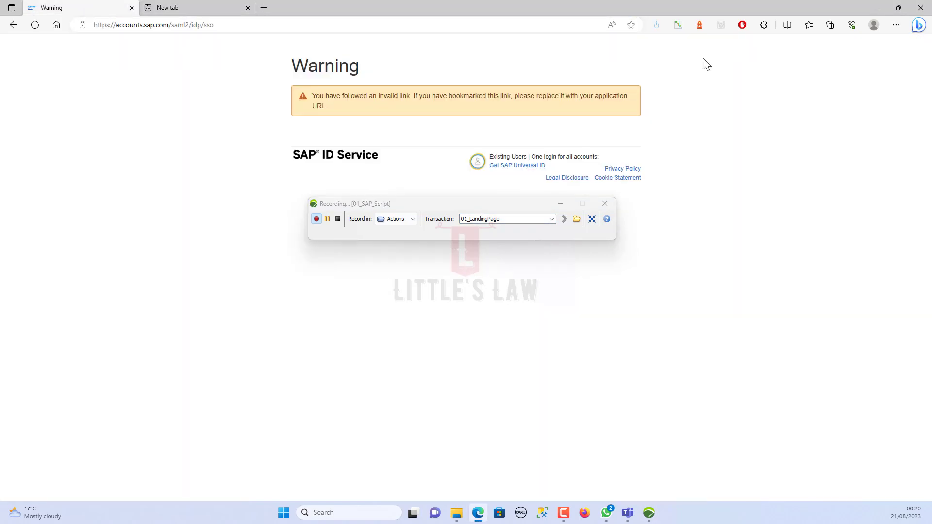
{"action": "left_click", "coordinate": [169, 10]}
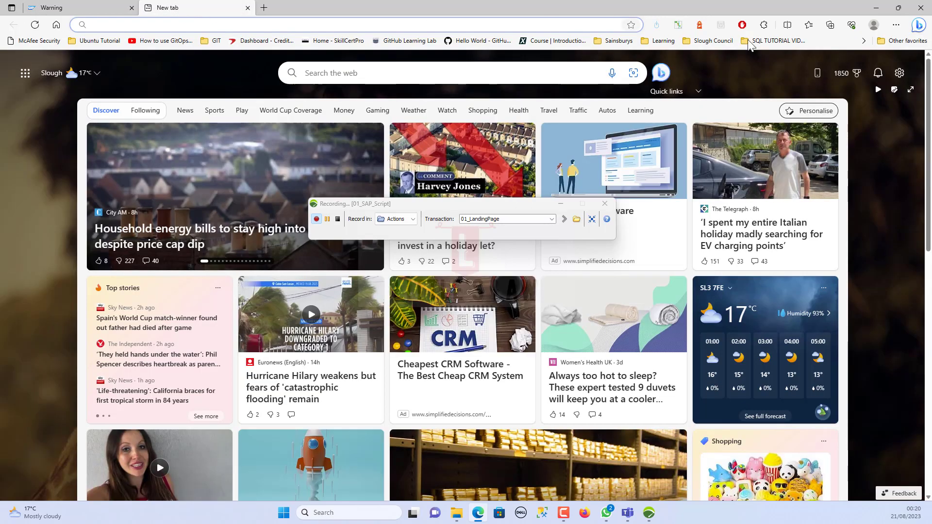
{"action": "left_click", "coordinate": [865, 41]}
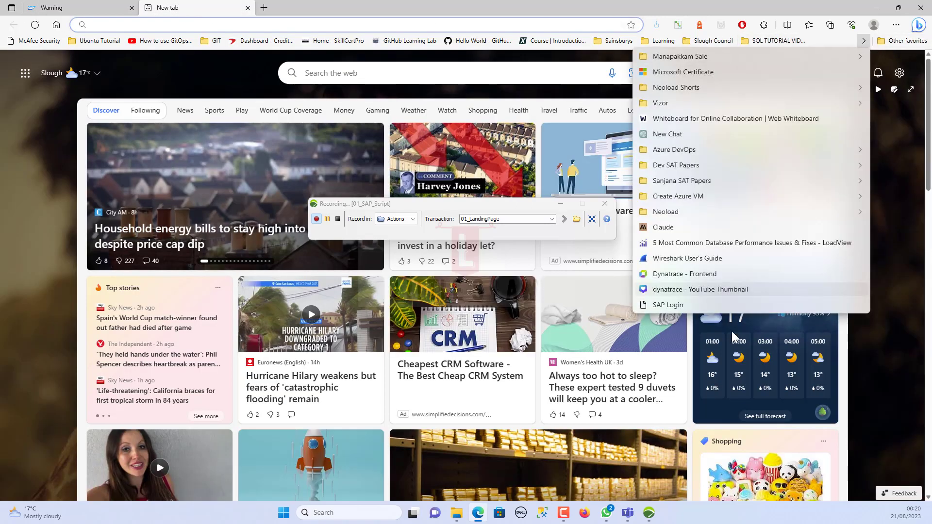
{"action": "left_click", "coordinate": [695, 304]}
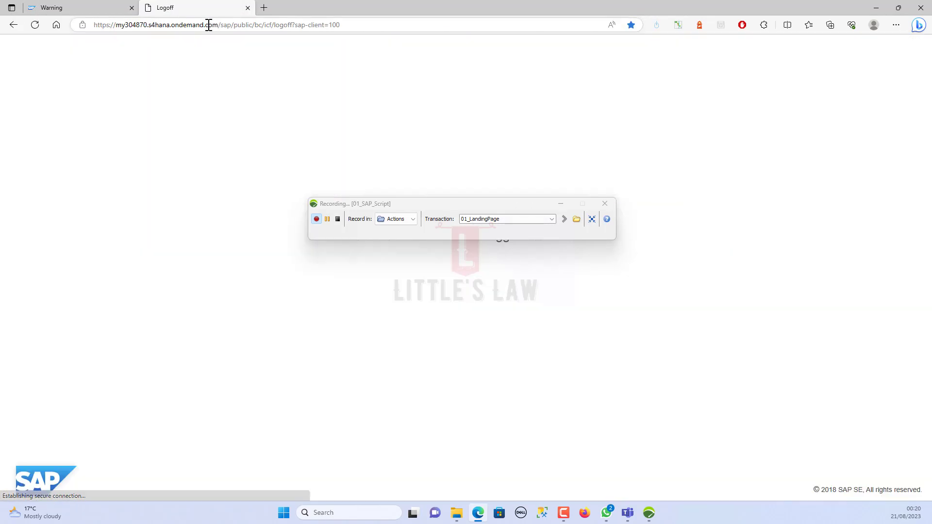
{"action": "left_click", "coordinate": [208, 25]}
{"action": "key", "text": "ctrl+c"}
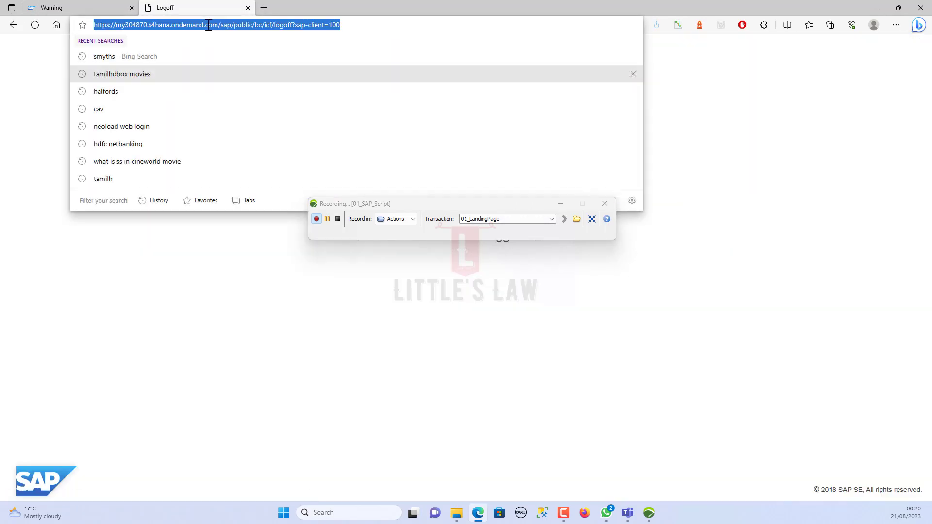
{"action": "left_click", "coordinate": [115, 10]}
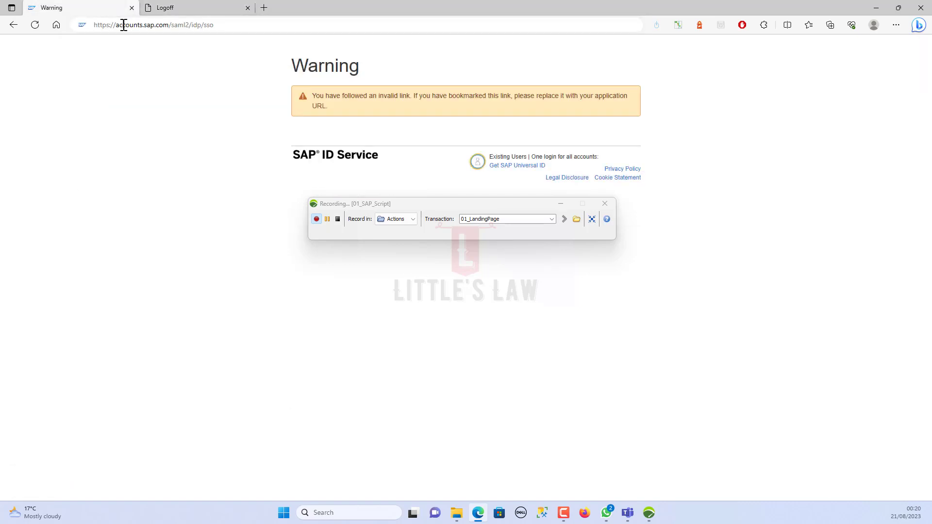
{"action": "left_click", "coordinate": [125, 24]}
{"action": "key", "text": "ctrl+v"}
{"action": "left_click_drag", "start_coordinate": [220, 25], "coordinate": [467, 27]}
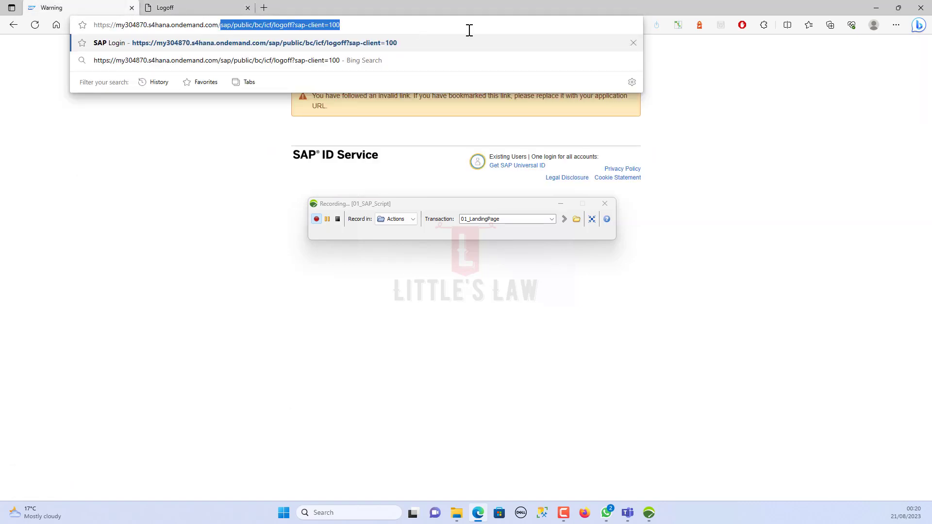
{"action": "key", "text": "BackSpace"}
{"action": "key", "text": "Return"}
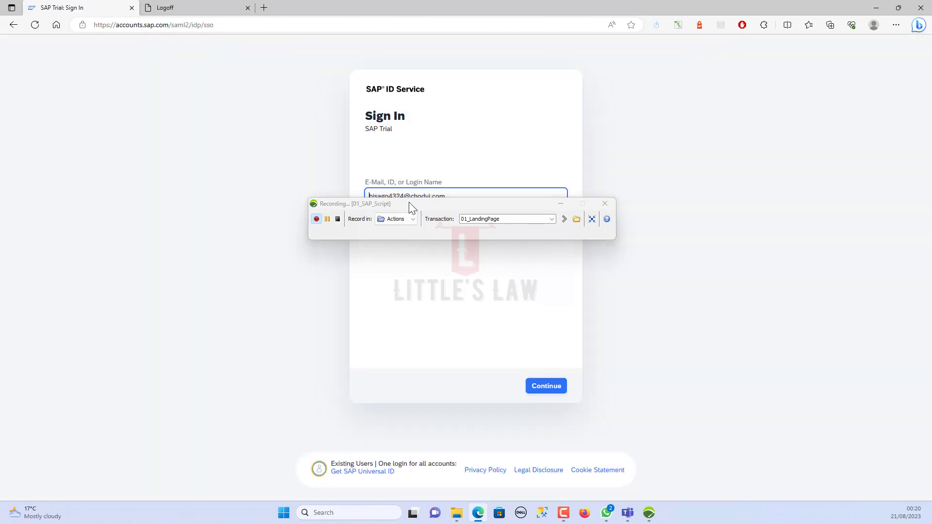
{"action": "left_click_drag", "start_coordinate": [409, 202], "coordinate": [196, 79]}
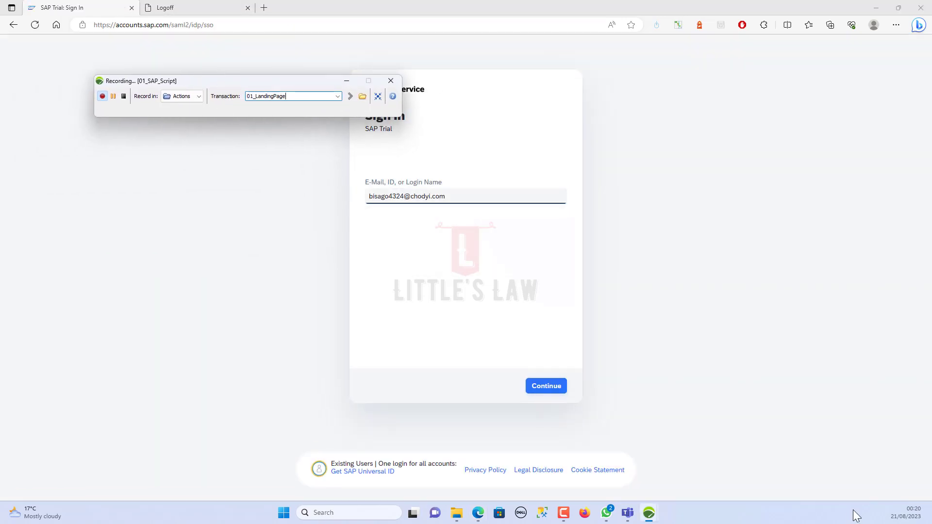
Switch to the main NeoLoad window, expand the Actions container of 01_SAP_Script, and enlarge the user path tree in width and height
{"action": "mouse_move", "coordinate": [649, 513]}
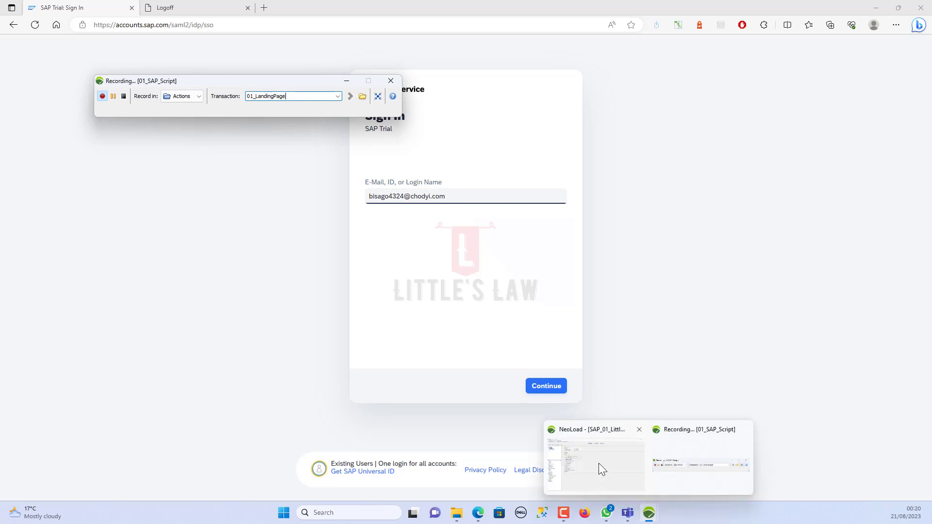
{"action": "left_click", "coordinate": [598, 463]}
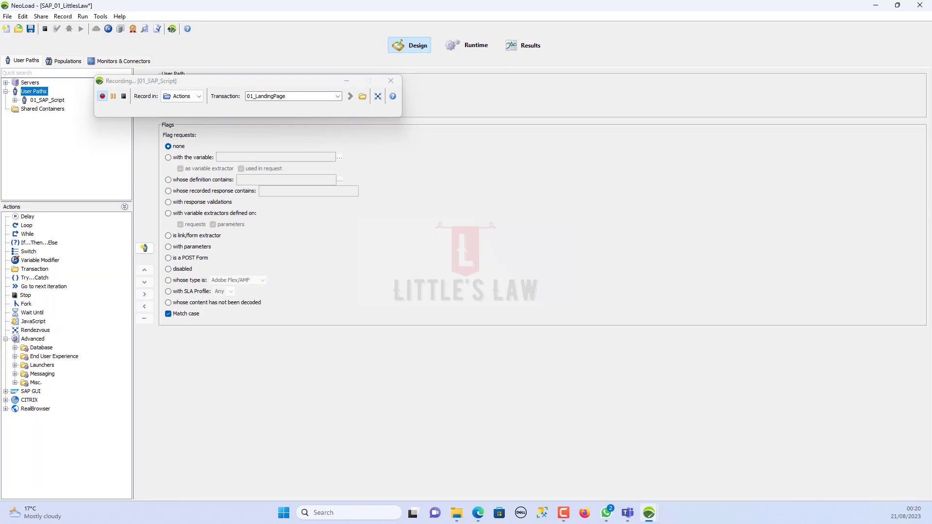
{"action": "left_click", "coordinate": [47, 101]}
{"action": "left_click", "coordinate": [15, 100]}
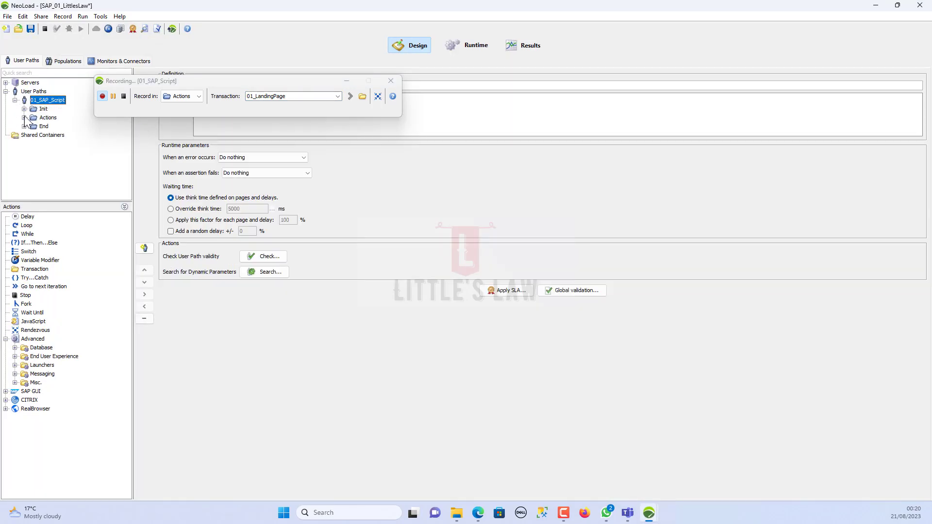
{"action": "left_click", "coordinate": [24, 118]}
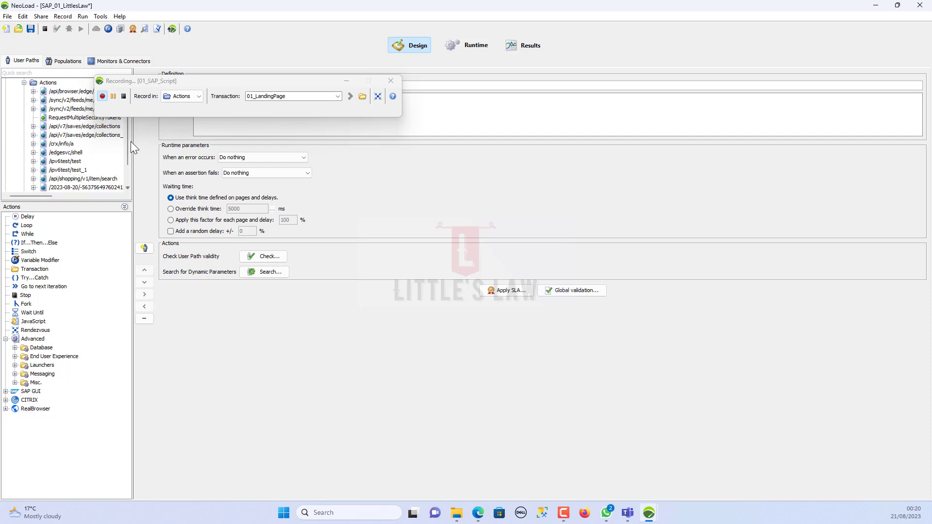
{"action": "left_click_drag", "start_coordinate": [130, 146], "coordinate": [281, 172]}
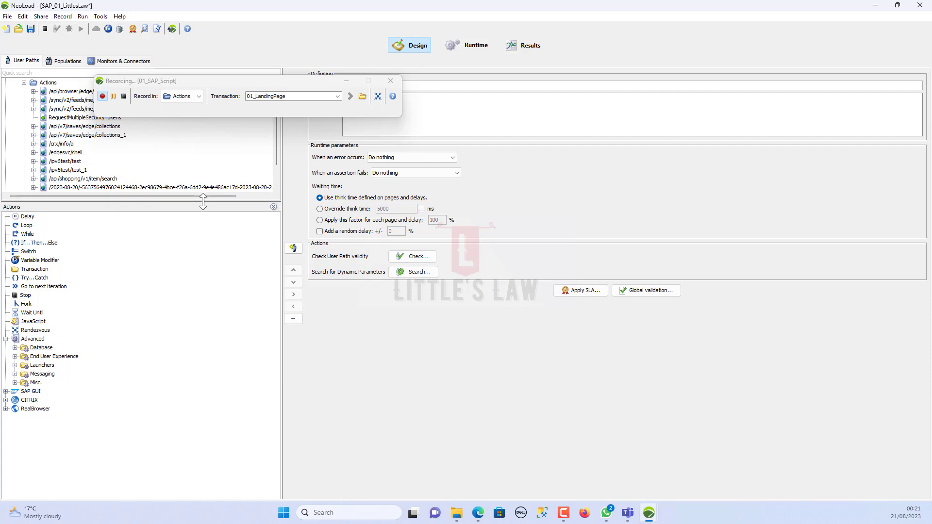
{"action": "left_click_drag", "start_coordinate": [203, 200], "coordinate": [184, 377]}
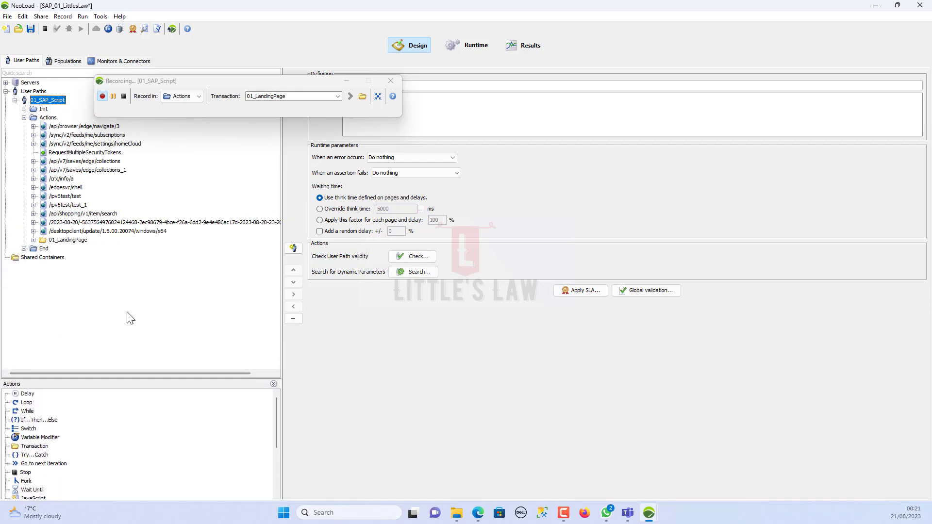
Examine the requests recorded under 01_LandingPage, including the screenshots of /api/browser/edge/navigate/3 and /saml2/idp/sso_1
{"action": "left_click", "coordinate": [33, 241]}
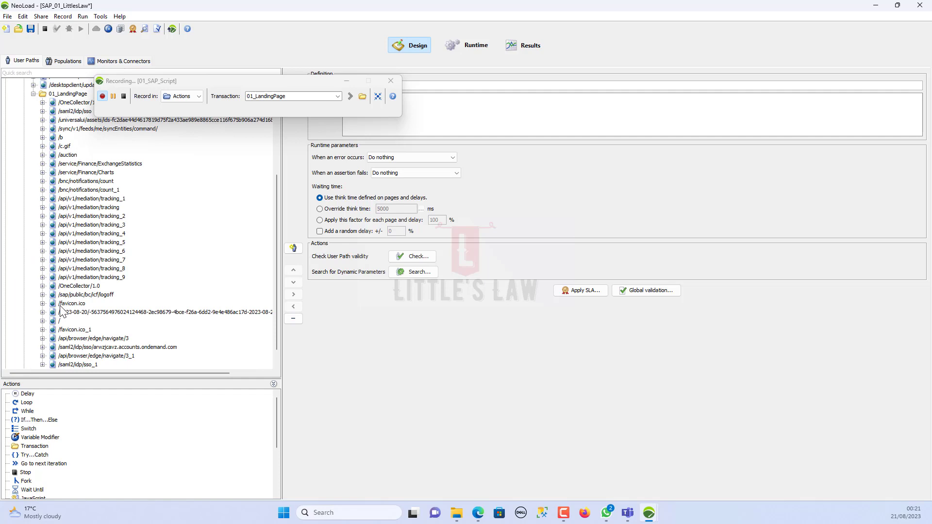
{"action": "scroll", "coordinate": [171, 313], "scroll_direction": "down", "scroll_amount": 1}
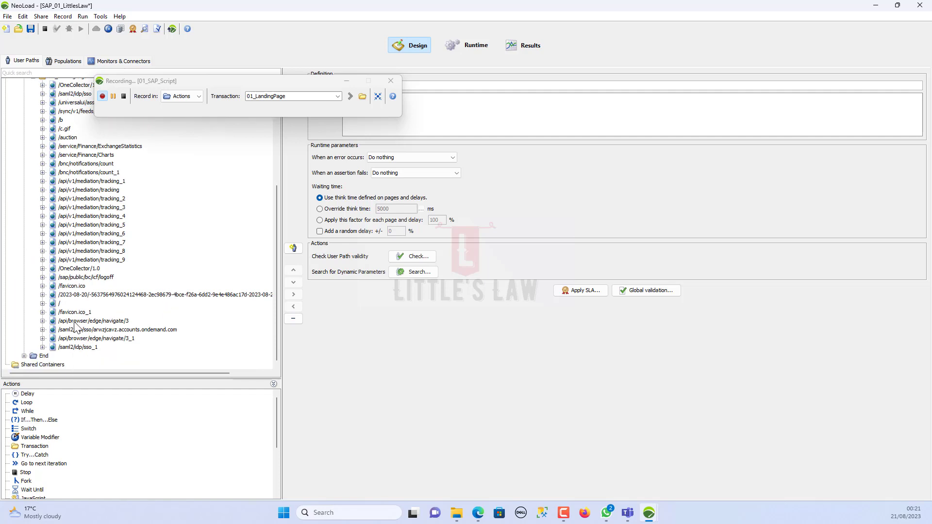
{"action": "left_click", "coordinate": [74, 322]}
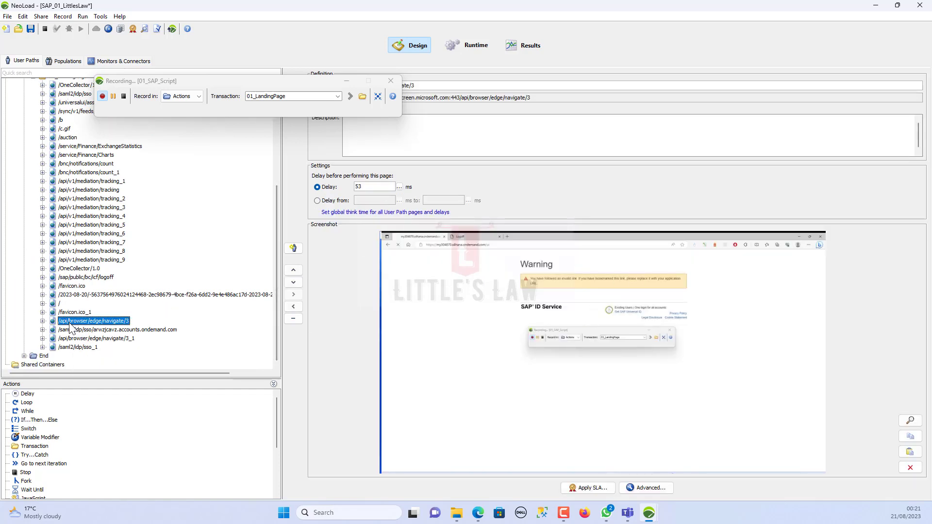
{"action": "left_click", "coordinate": [74, 339]}
{"action": "left_click", "coordinate": [77, 347]}
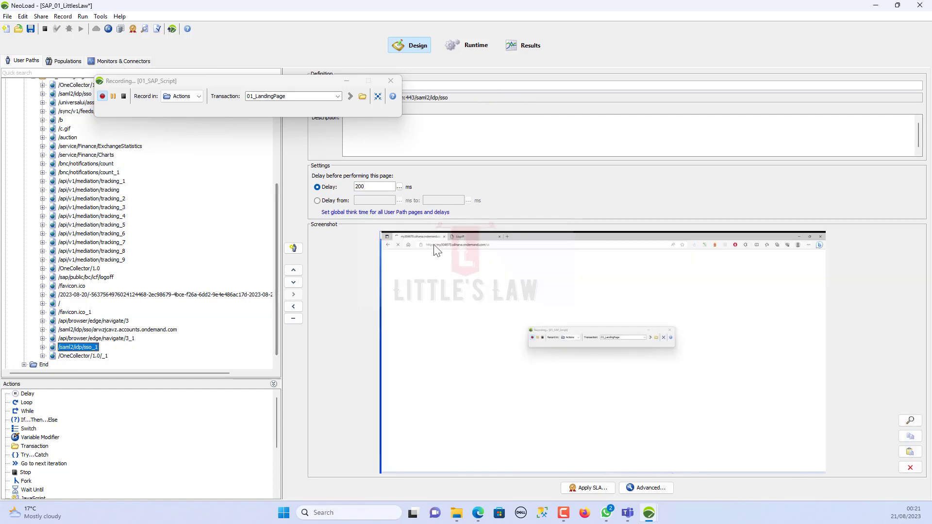
Switch back to the recorded browser, set the transaction name to 02_ClickContinue, and continue past the SAP Trial login name page
{"action": "mouse_move", "coordinate": [479, 518]}
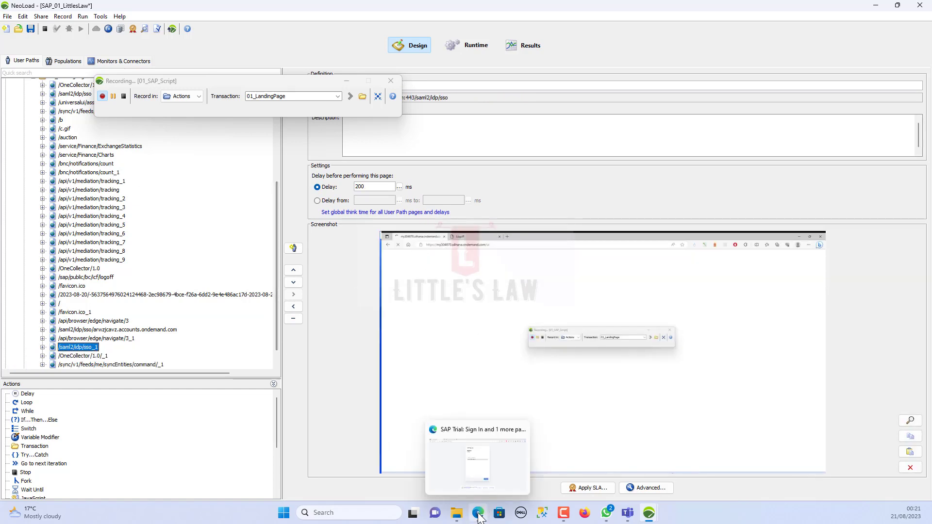
{"action": "left_click", "coordinate": [485, 466]}
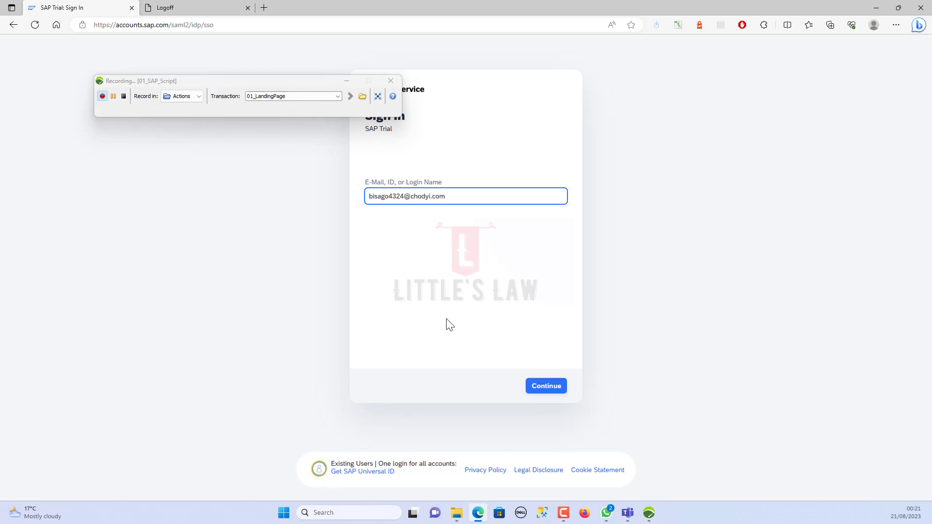
{"action": "left_click", "coordinate": [290, 98]}
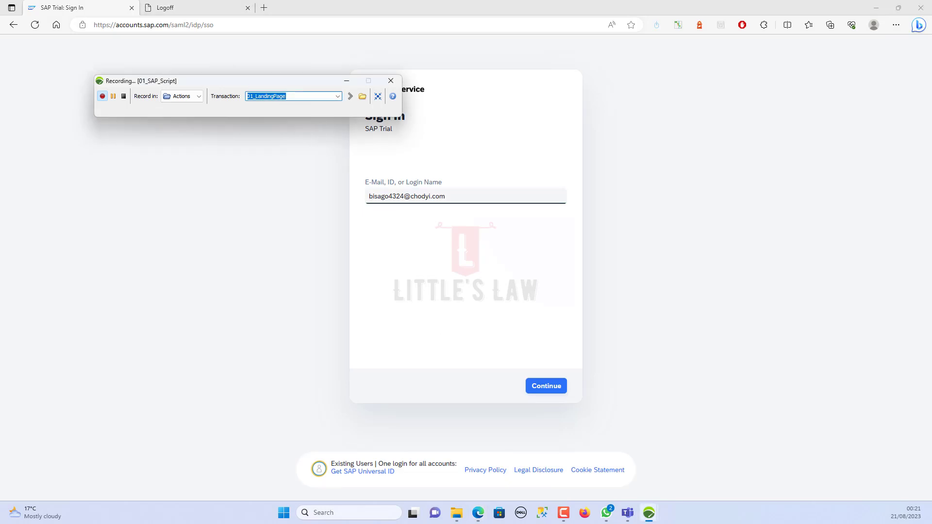
{"action": "type", "text": "02_ClickContinue"}
{"action": "left_click", "coordinate": [548, 388]}
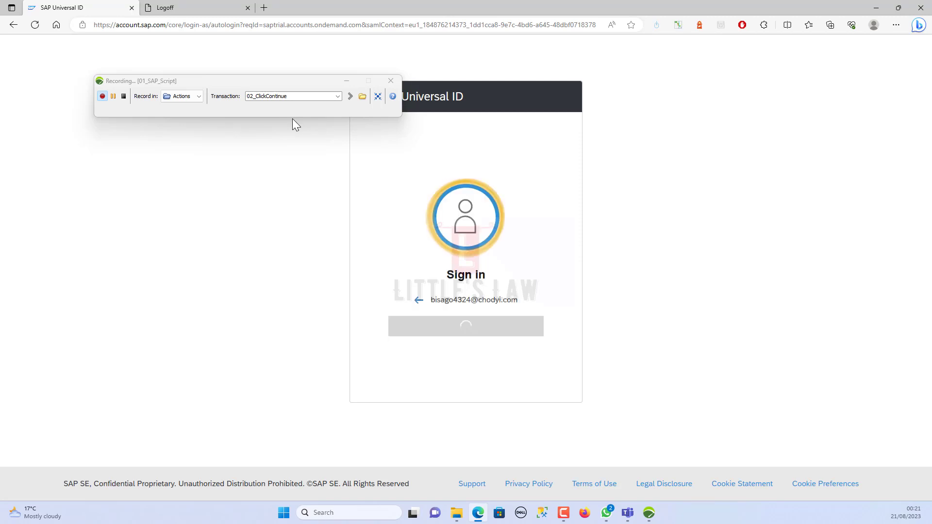
Set the transaction name to 03_Enter the Password & Sign In, then enter the account password and sign in
{"action": "left_click", "coordinate": [307, 96]}
{"action": "double_click", "coordinate": [260, 92]}
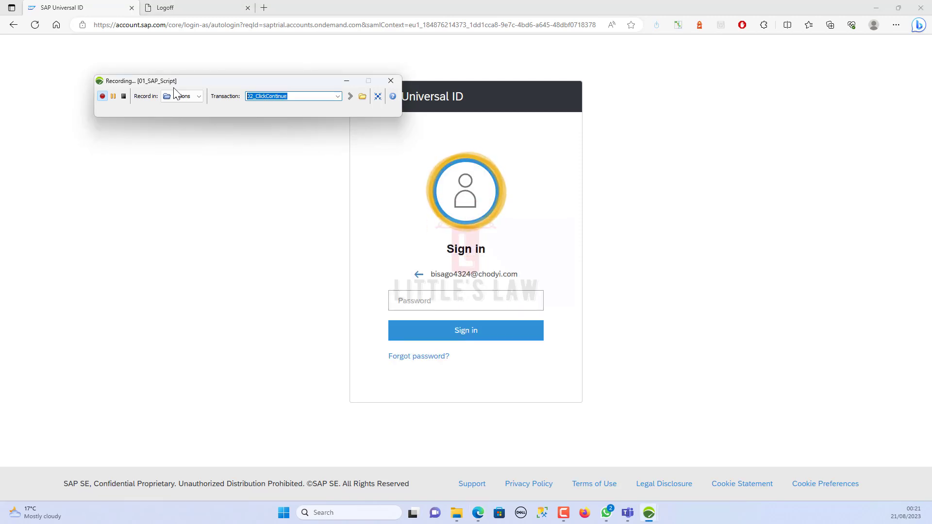
{"action": "type", "text": "03_Enter the"}
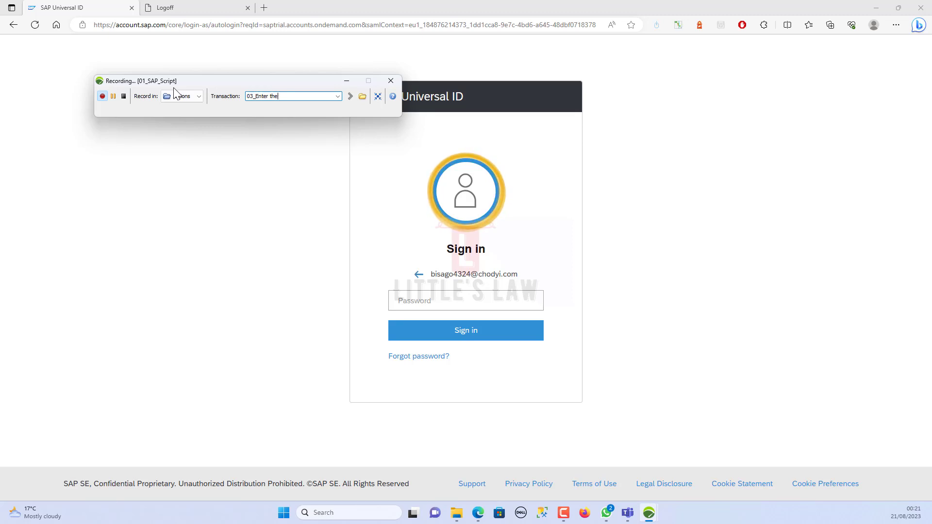
{"action": "type", "text": " [a"}
{"action": "key", "text": "BackSpace"}
{"action": "key", "text": "BackSpace"}
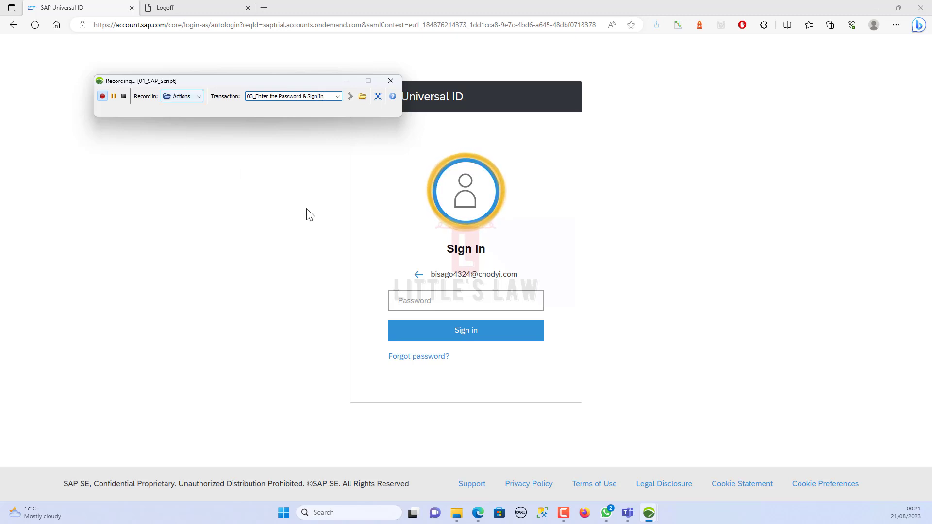
{"action": "left_click", "coordinate": [449, 303]}
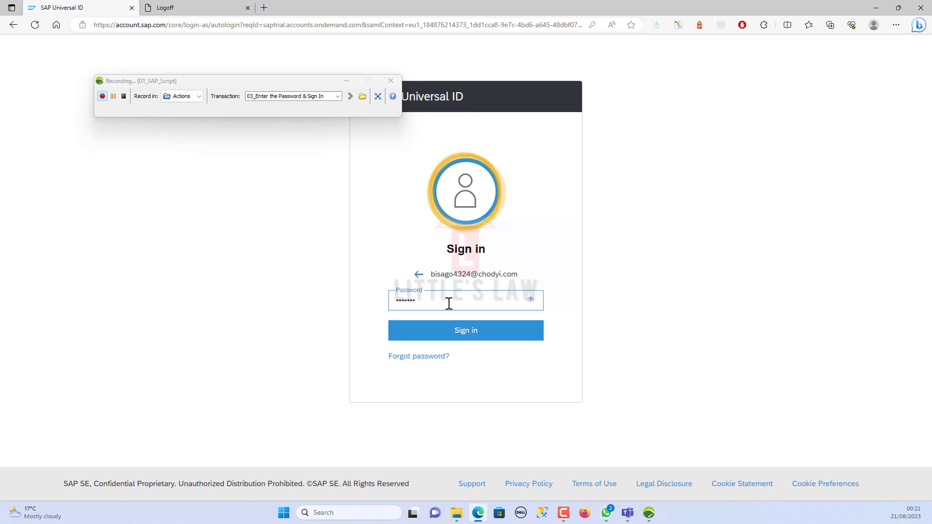
{"action": "left_click", "coordinate": [454, 336]}
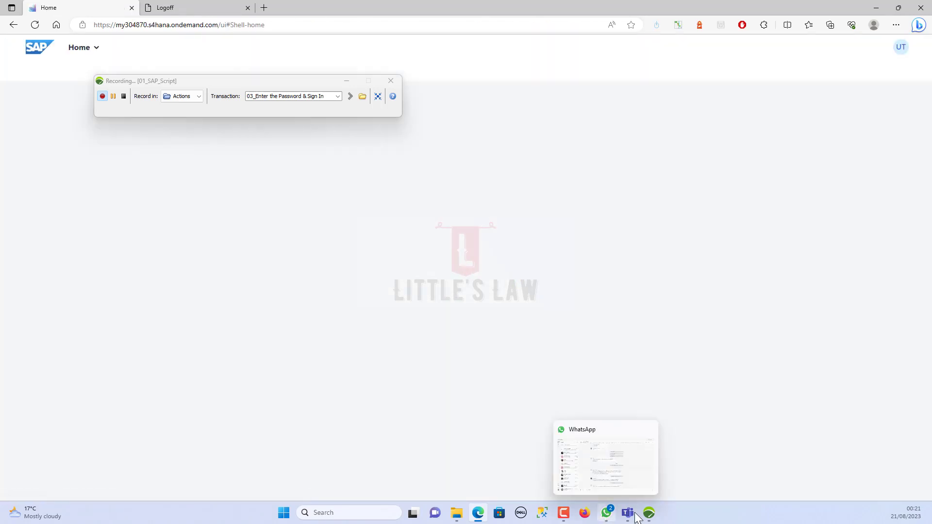
Switch to the main NeoLoad window and examine the requests recorded under 02_ClickContinue and the partially named 03_Enter the transaction
{"action": "mouse_move", "coordinate": [649, 512]}
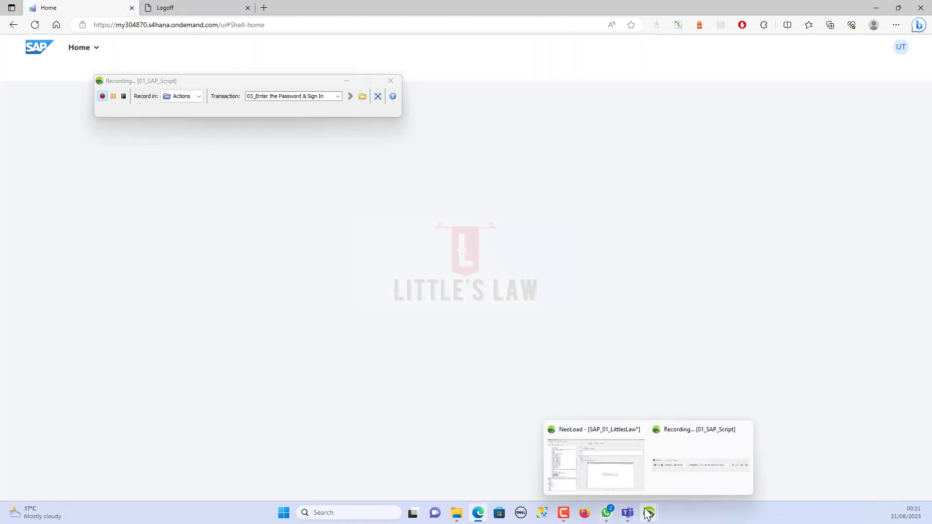
{"action": "left_click", "coordinate": [594, 443]}
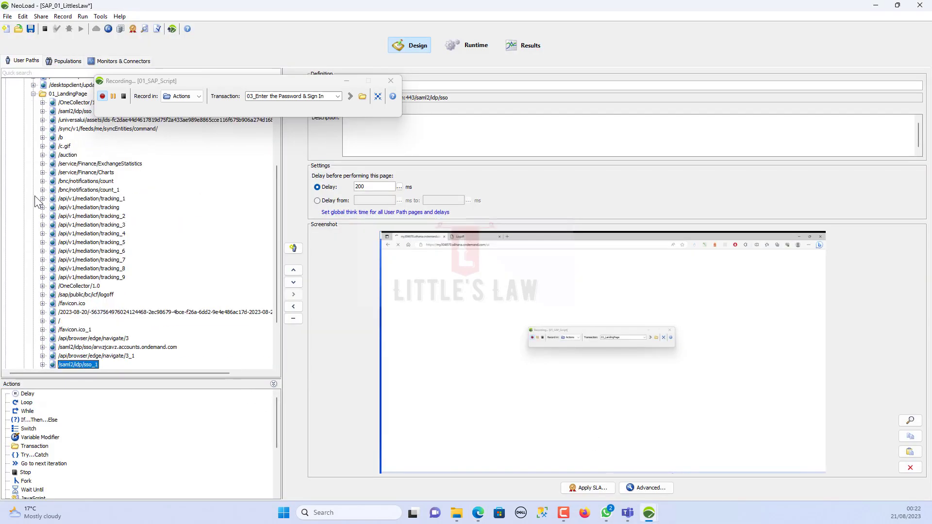
{"action": "left_click", "coordinate": [34, 93]}
{"action": "left_click", "coordinate": [34, 248]}
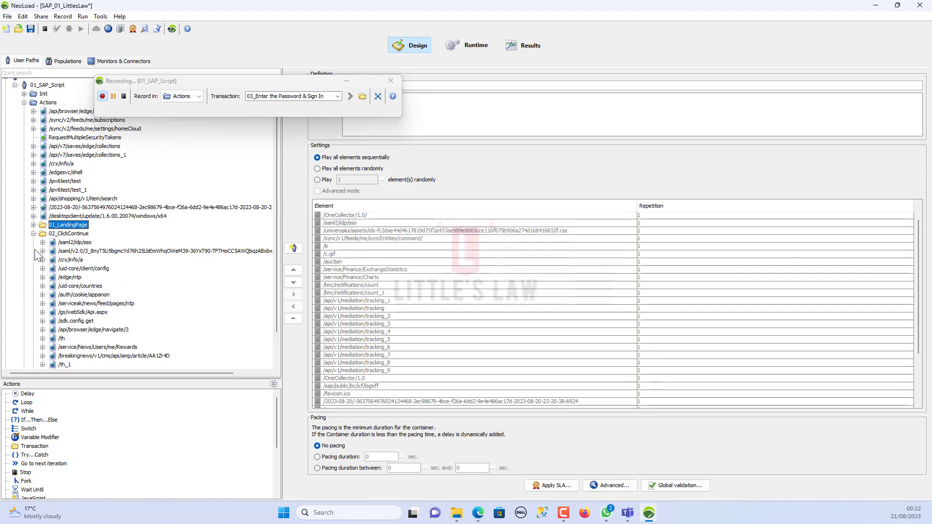
{"action": "scroll", "coordinate": [89, 287], "scroll_direction": "down", "scroll_amount": 1}
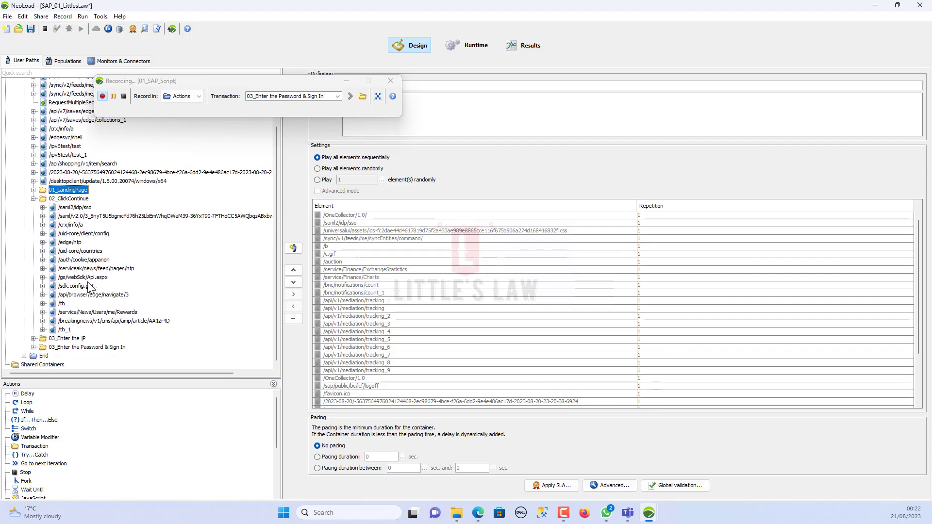
{"action": "left_click", "coordinate": [33, 199]}
{"action": "left_click", "coordinate": [34, 258]}
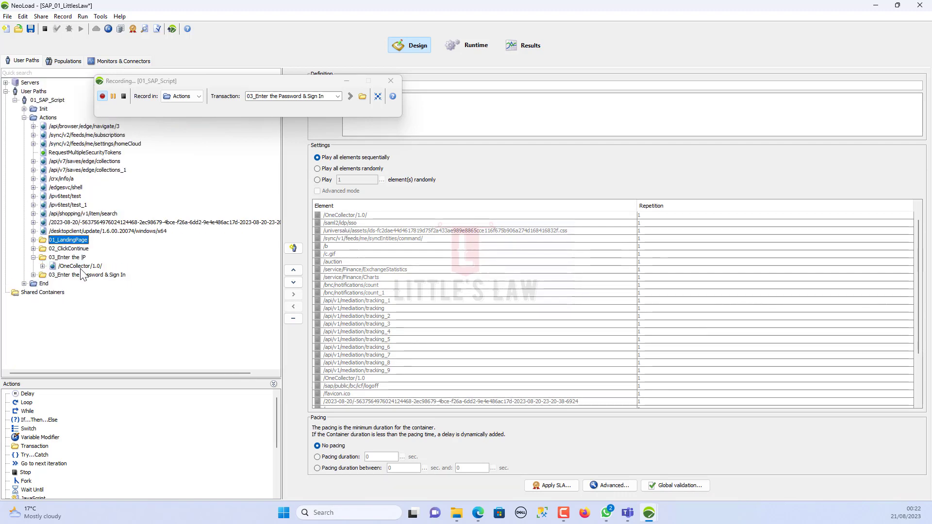
{"action": "left_click", "coordinate": [75, 268]}
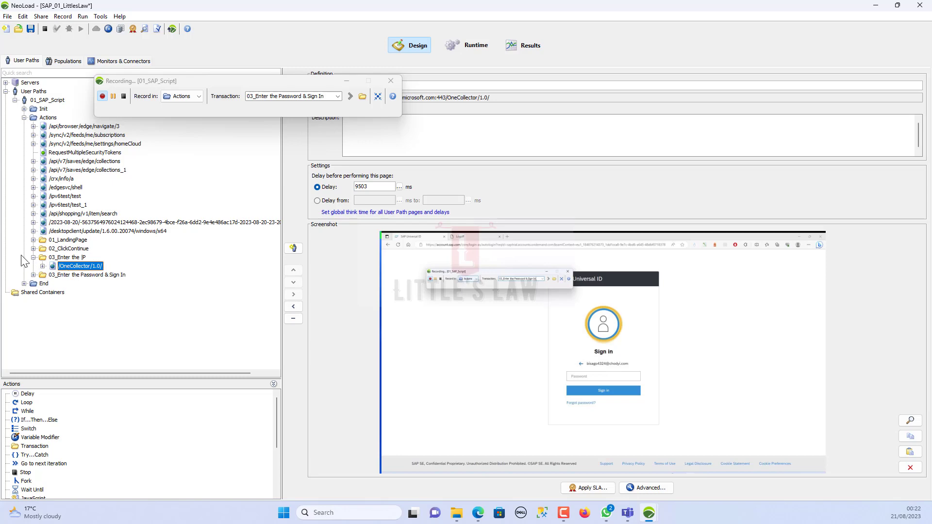
Collapse the partially named 03_Enter the transaction and examine the requests recorded under 03_Enter the Password & Sign In
{"action": "left_click", "coordinate": [33, 257]}
{"action": "left_click", "coordinate": [34, 266]}
{"action": "scroll", "coordinate": [82, 281], "scroll_direction": "down", "scroll_amount": 4}
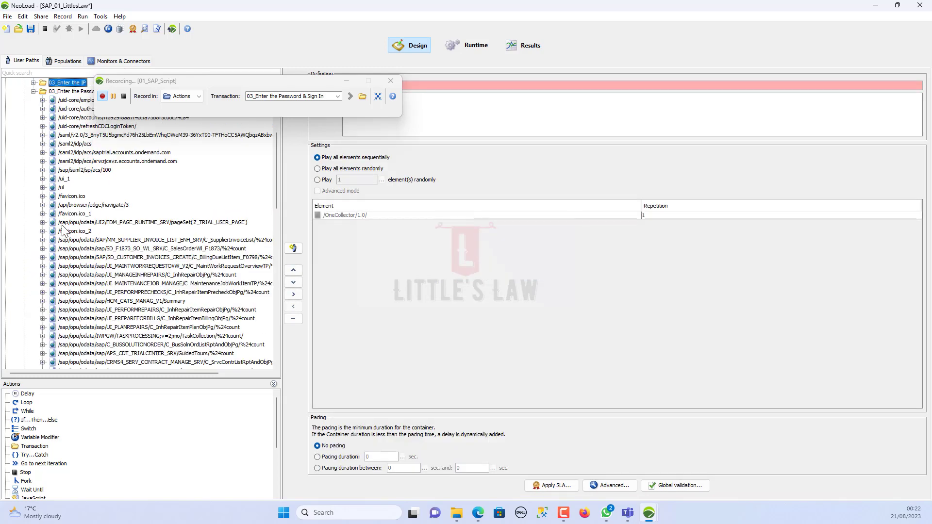
{"action": "scroll", "coordinate": [84, 281], "scroll_direction": "up", "scroll_amount": 5}
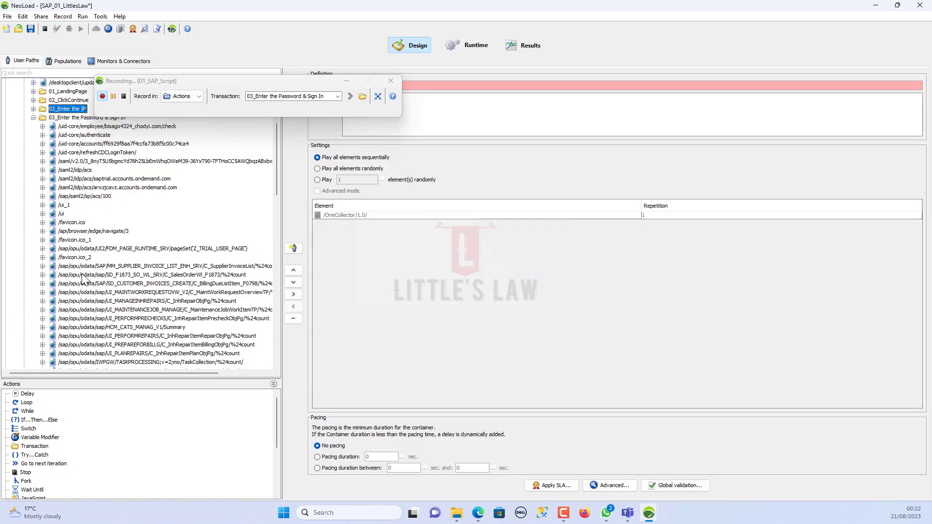
{"action": "left_click", "coordinate": [34, 118]}
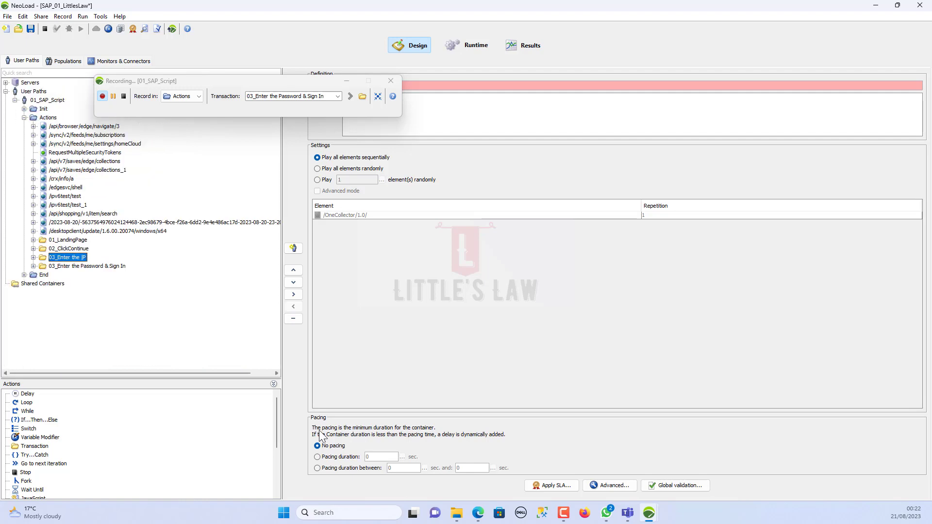
Switch back to the recorded browser, set the transaction name to 04_Open_MyProjects, and open the Plan Customer Projects app
{"action": "mouse_move", "coordinate": [478, 517]}
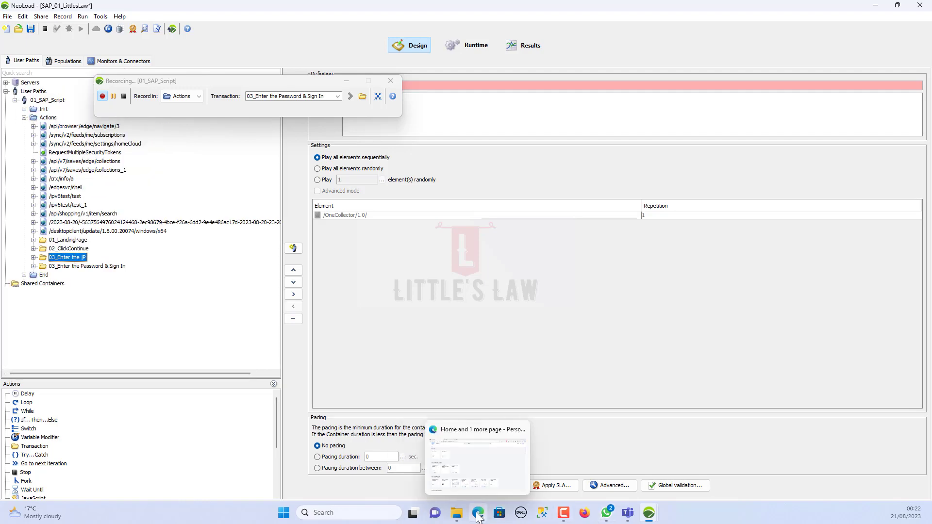
{"action": "left_click", "coordinate": [480, 468]}
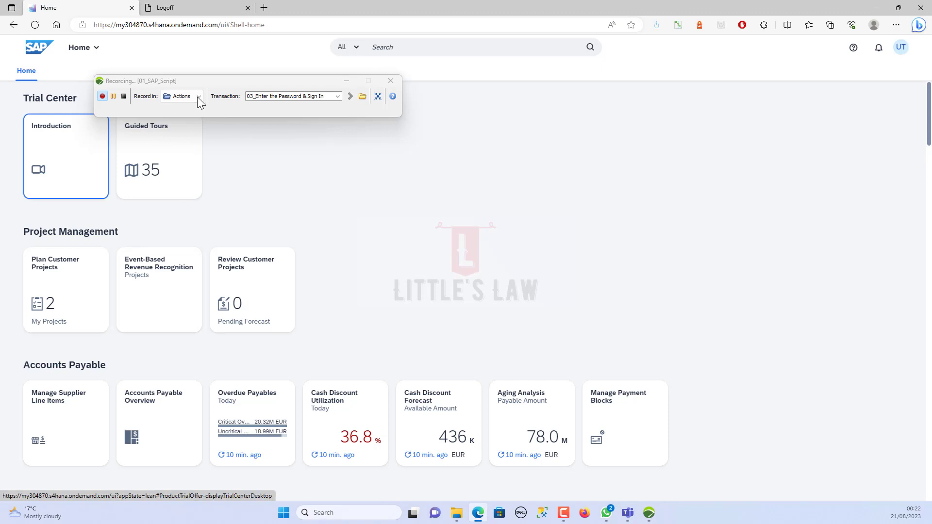
{"action": "left_click", "coordinate": [327, 96]}
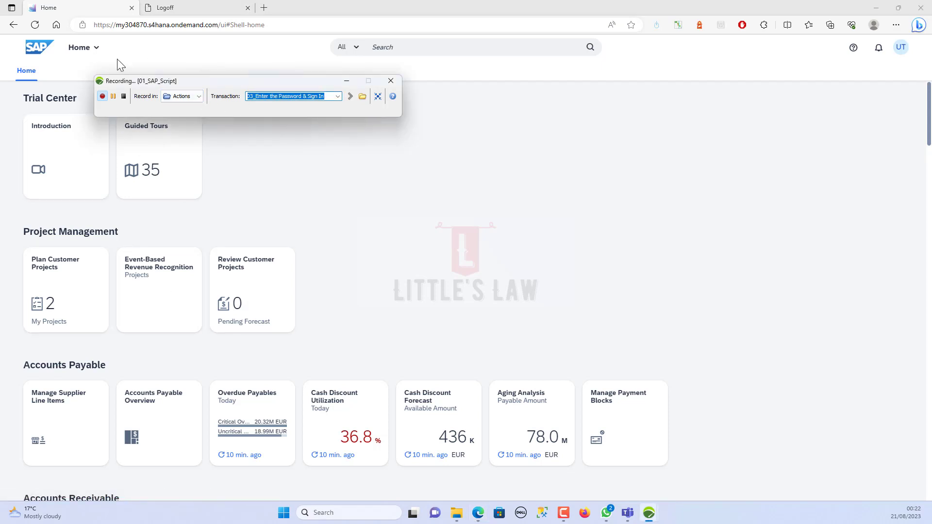
{"action": "type", "text": "04"}
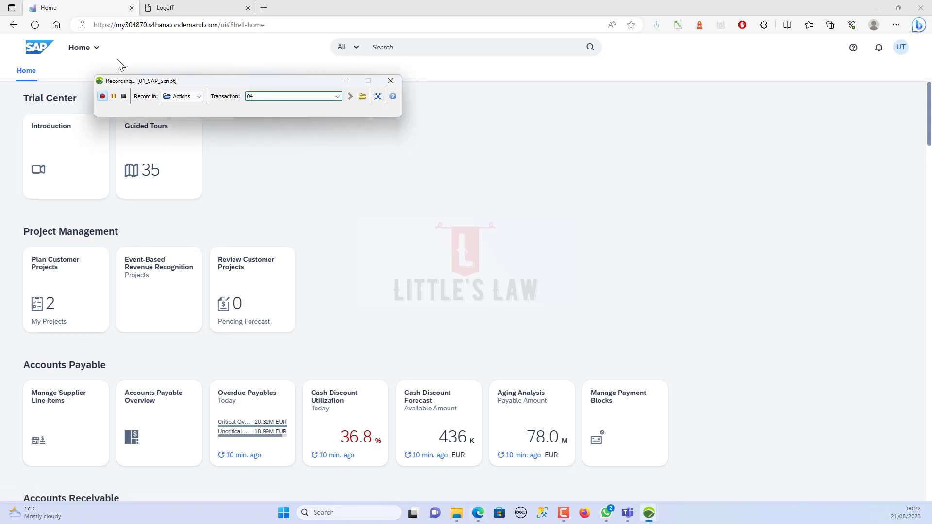
{"action": "type", "text": "_Open_PlanCustomerProjects"}
{"action": "type", "text": "Page"}
{"action": "left_click_drag", "start_coordinate": [269, 97], "coordinate": [353, 92]}
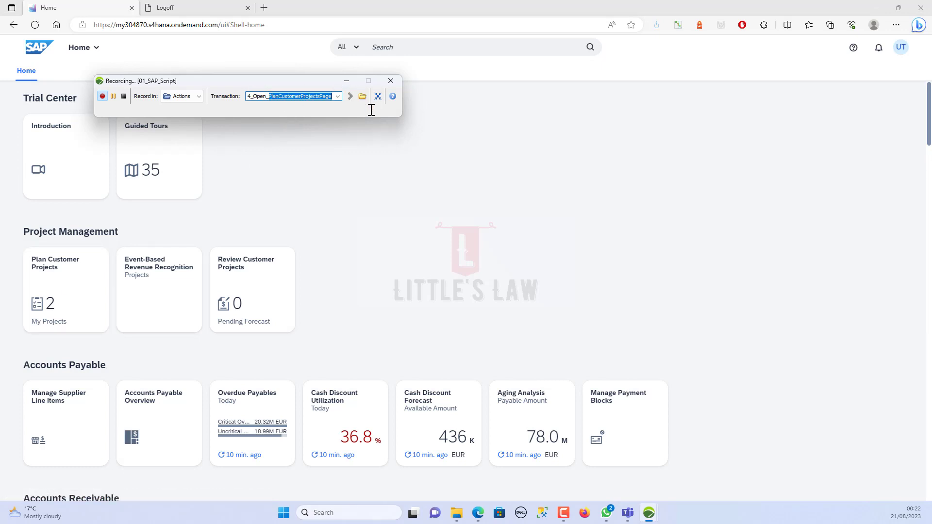
{"action": "type", "text": "MyProjects"}
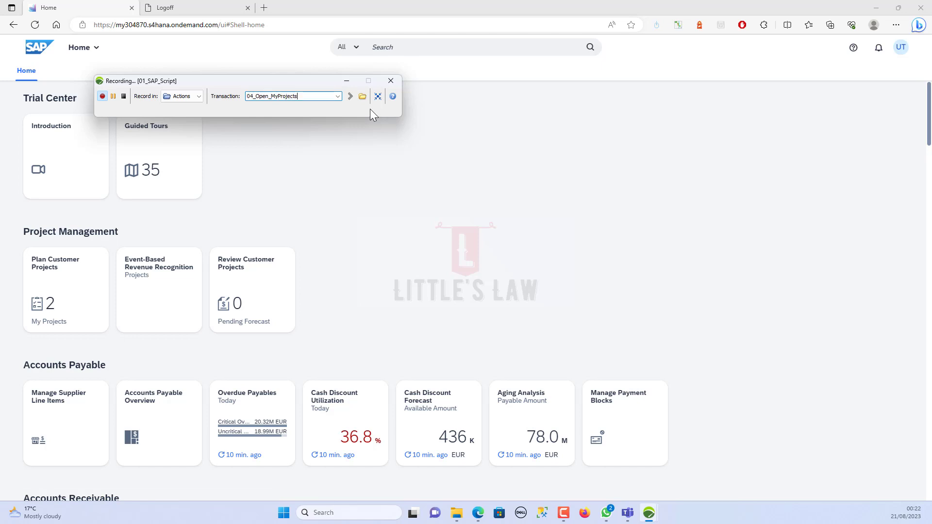
{"action": "left_click", "coordinate": [50, 287]}
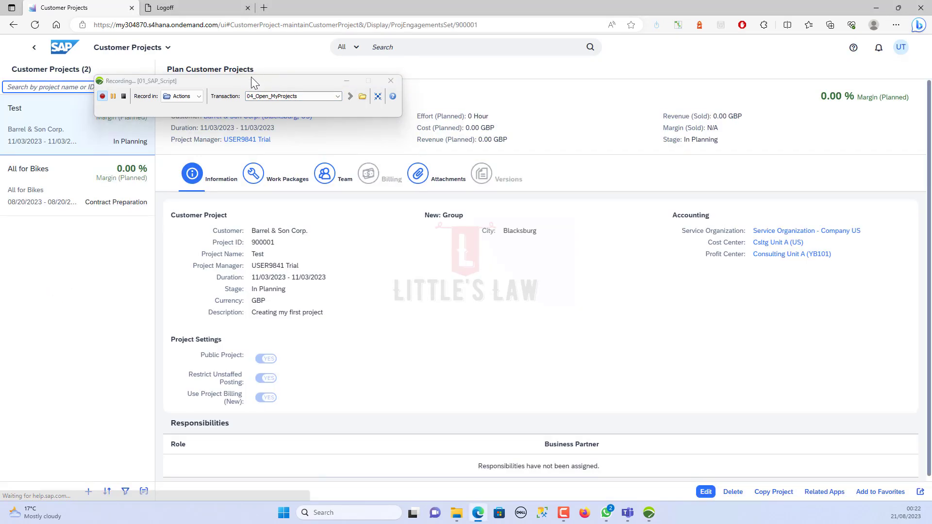
Move the recording window aside, set the transaction name to 05_Create_Project, and start creating a new customer project
{"action": "left_click_drag", "start_coordinate": [246, 81], "coordinate": [391, 82]}
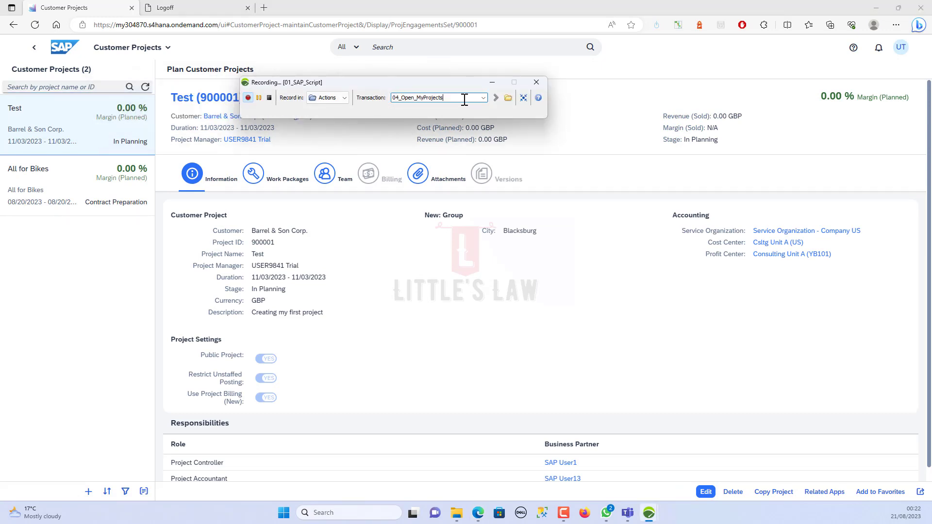
{"action": "left_click_drag", "start_coordinate": [461, 97], "coordinate": [368, 97]}
{"action": "left_click", "coordinate": [456, 97]}
{"action": "left_click_drag", "start_coordinate": [456, 98], "coordinate": [313, 97]}
{"action": "key", "text": "ctrl+a"}
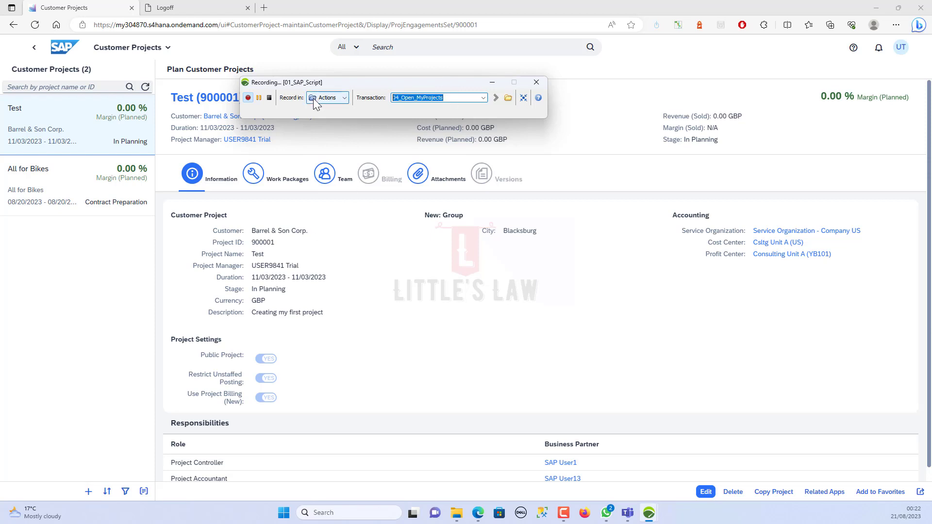
{"action": "type", "text": "05_Create_Project"}
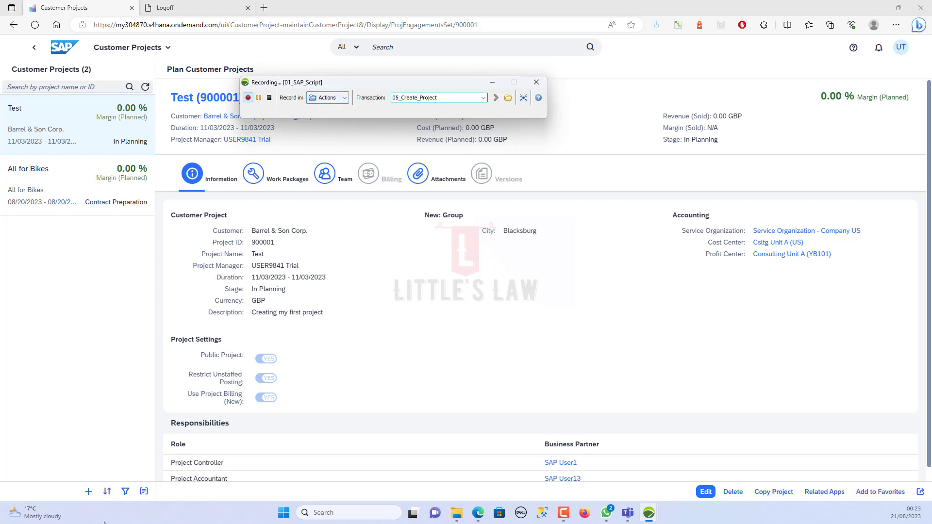
{"action": "left_click", "coordinate": [88, 493]}
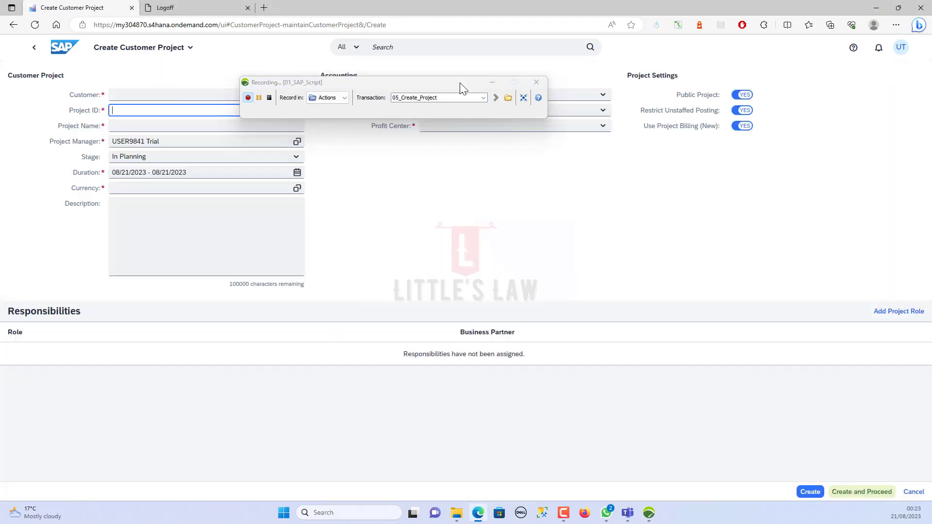
Move the recording window clear of the project form fields and set the transaction name to 06_Create&Proceed
{"action": "left_click_drag", "start_coordinate": [416, 84], "coordinate": [447, 194]}
{"action": "type", "text": "0"}
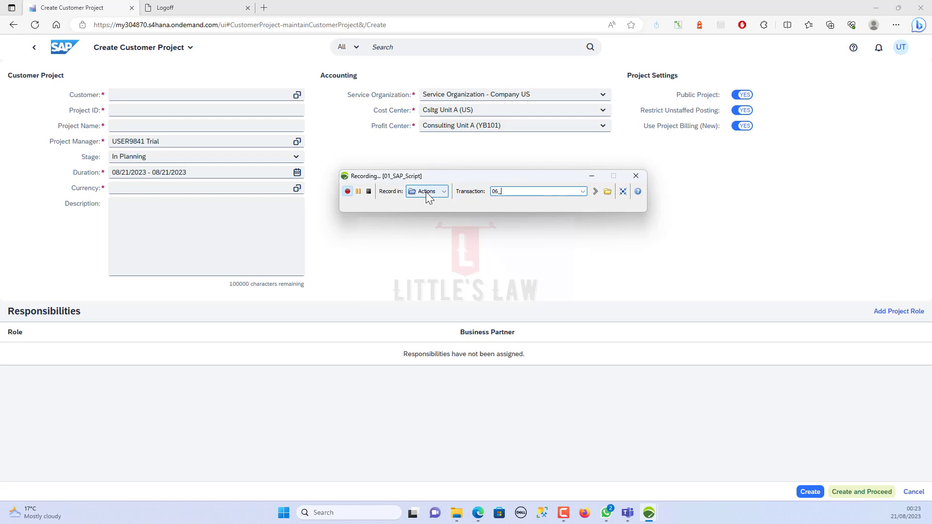
{"action": "type", "text": "6_"}
{"action": "type", "text": "Create"}
{"action": "type", "text": "&Proje"}
{"action": "type", "text": "ceed"}
{"action": "left_click", "coordinate": [297, 96]}
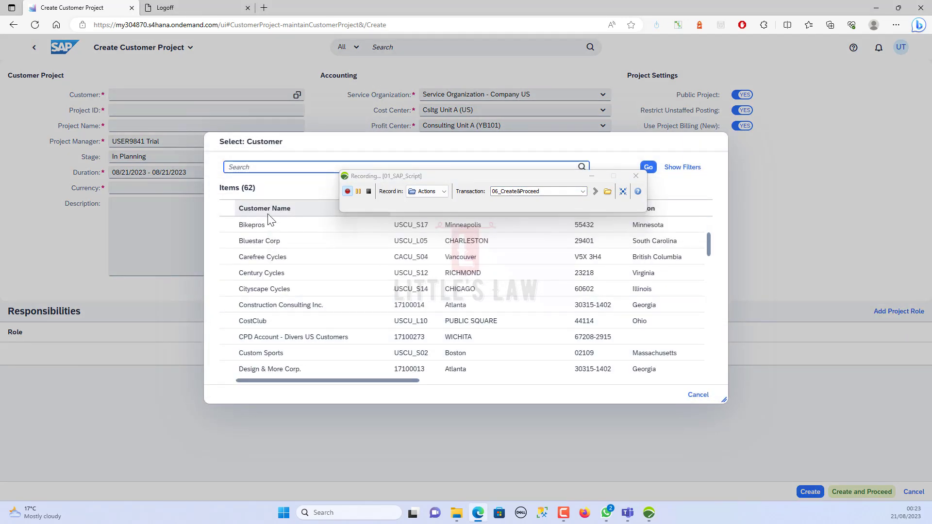
{"action": "scroll", "coordinate": [277, 304], "scroll_direction": "up", "scroll_amount": 2}
{"action": "scroll", "coordinate": [277, 305], "scroll_direction": "up", "scroll_amount": 2}
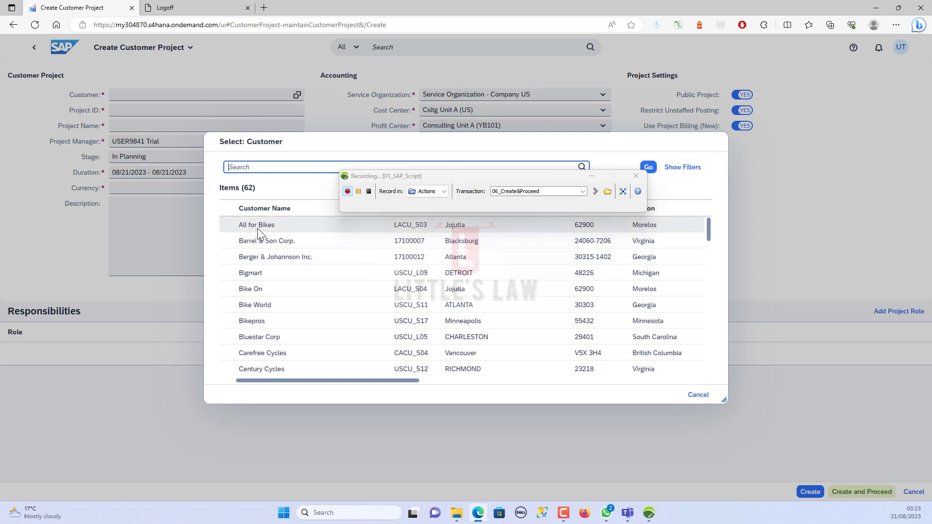
{"action": "left_click", "coordinate": [248, 273]}
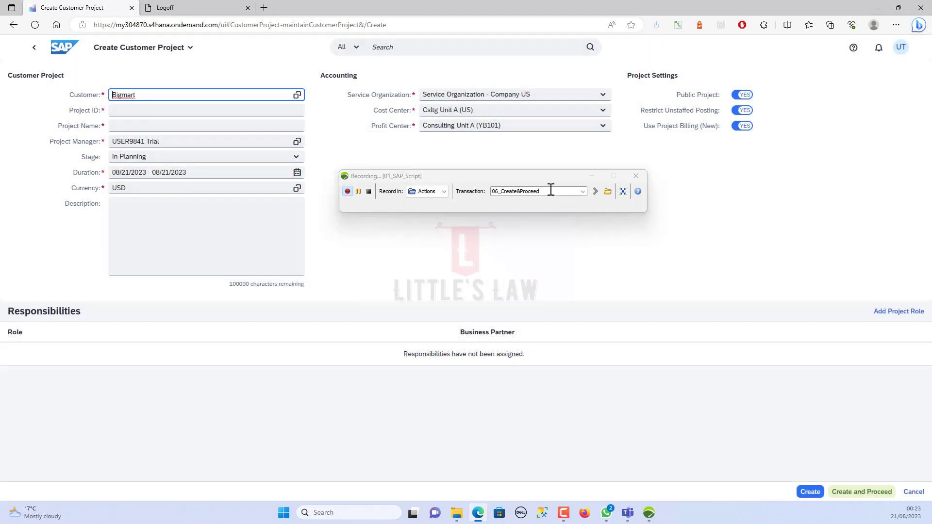
{"action": "left_click", "coordinate": [146, 111]}
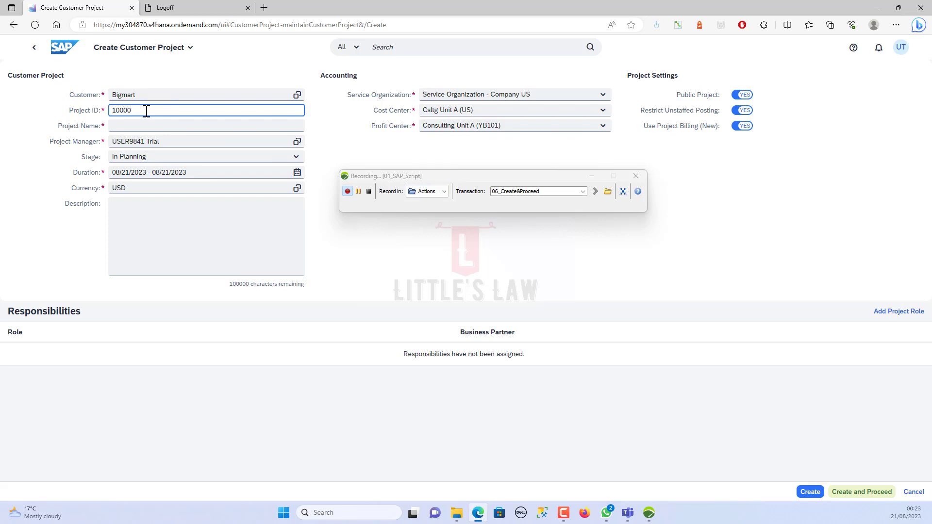
{"action": "left_click", "coordinate": [123, 127]}
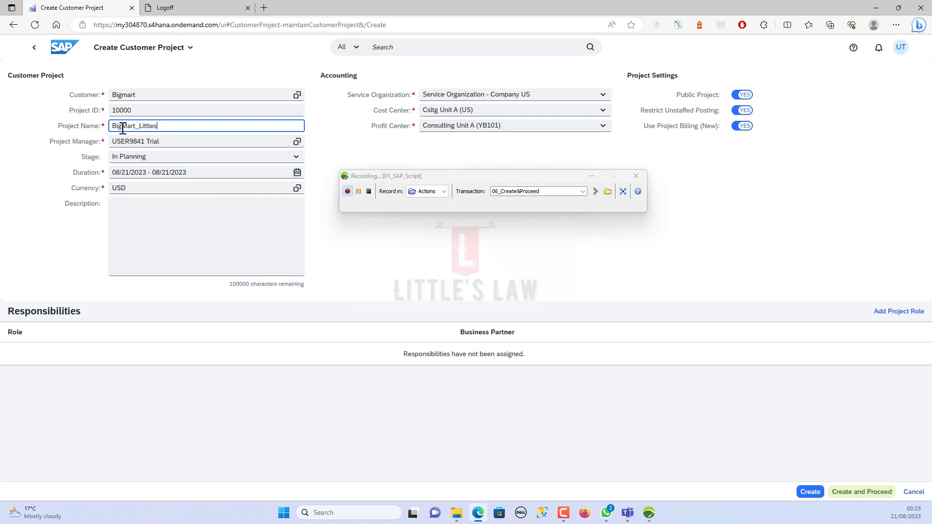
{"action": "left_click", "coordinate": [295, 141]}
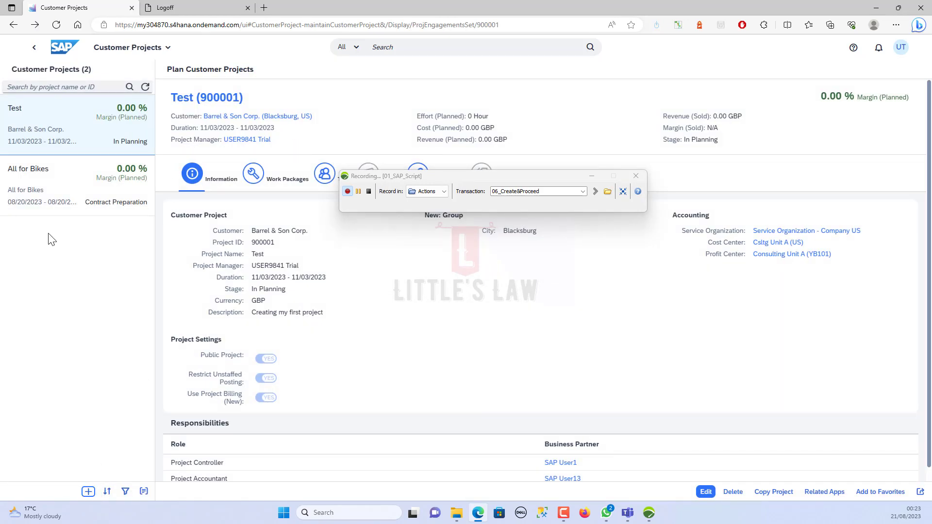
{"action": "left_click", "coordinate": [88, 493]}
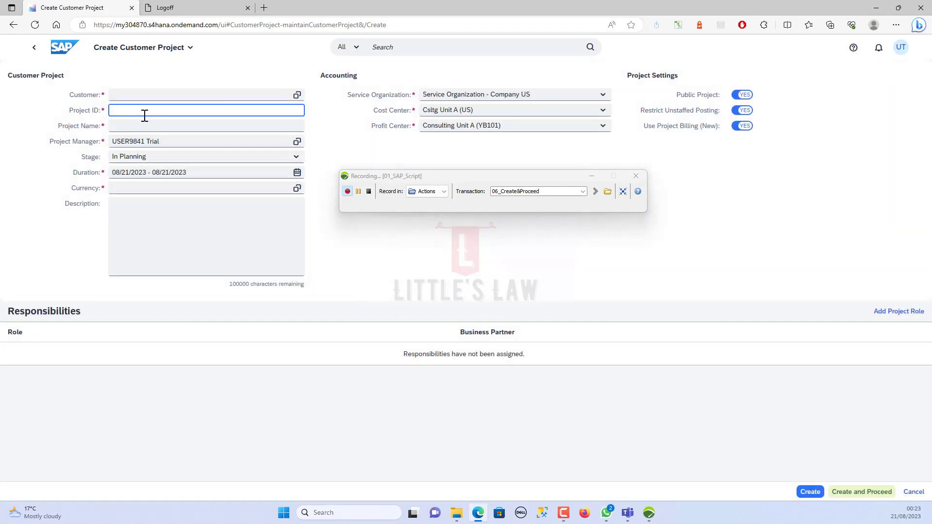
Select Bigmart as the customer, then enter project ID 10000 and project name Bigmart_LittlesLaw
{"action": "left_click", "coordinate": [297, 94]}
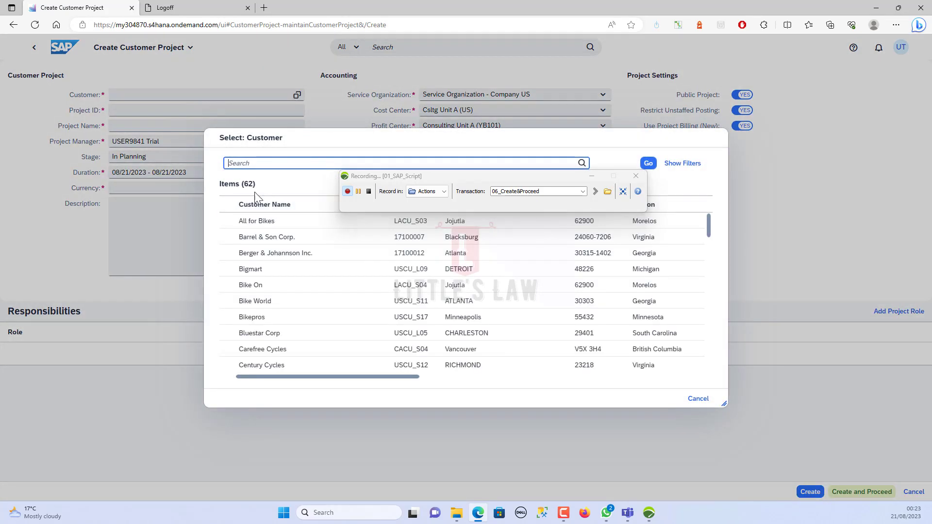
{"action": "left_click", "coordinate": [283, 272]}
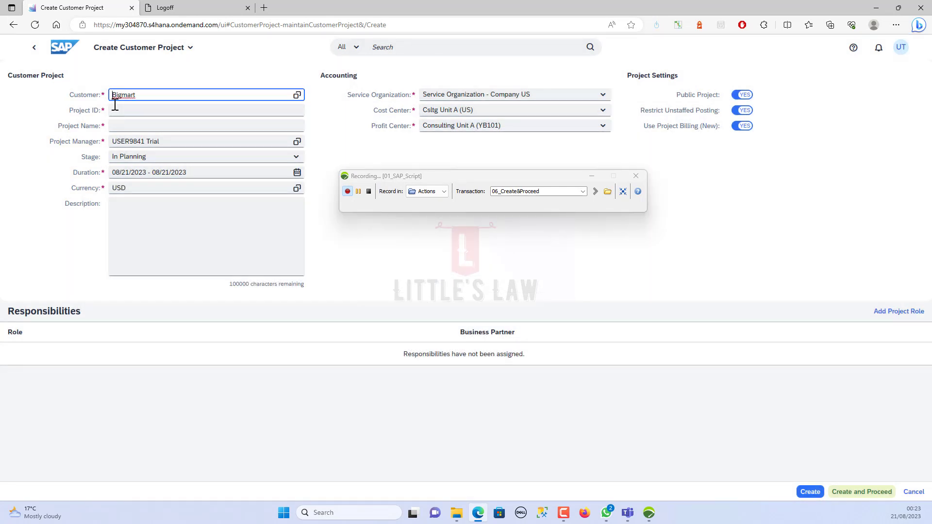
{"action": "left_click", "coordinate": [117, 108]}
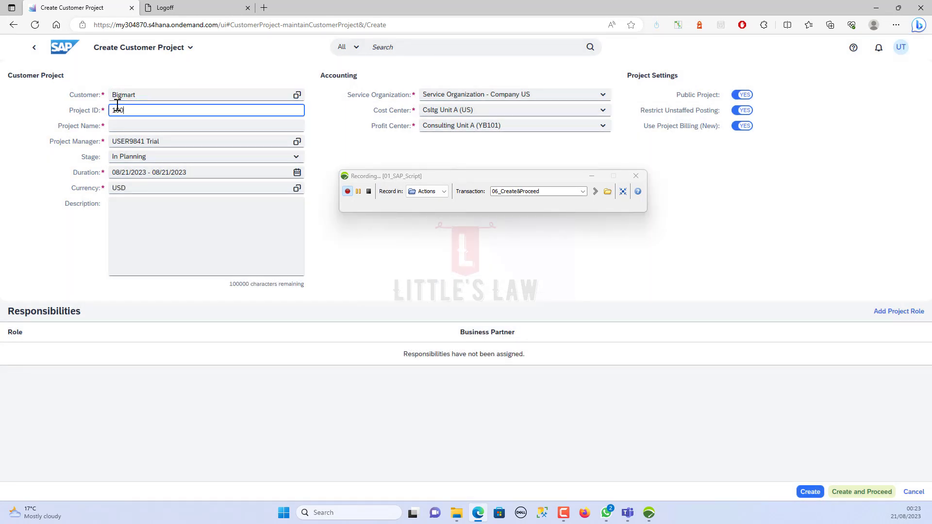
{"action": "type", "text": "10000"}
{"action": "left_click", "coordinate": [118, 127]}
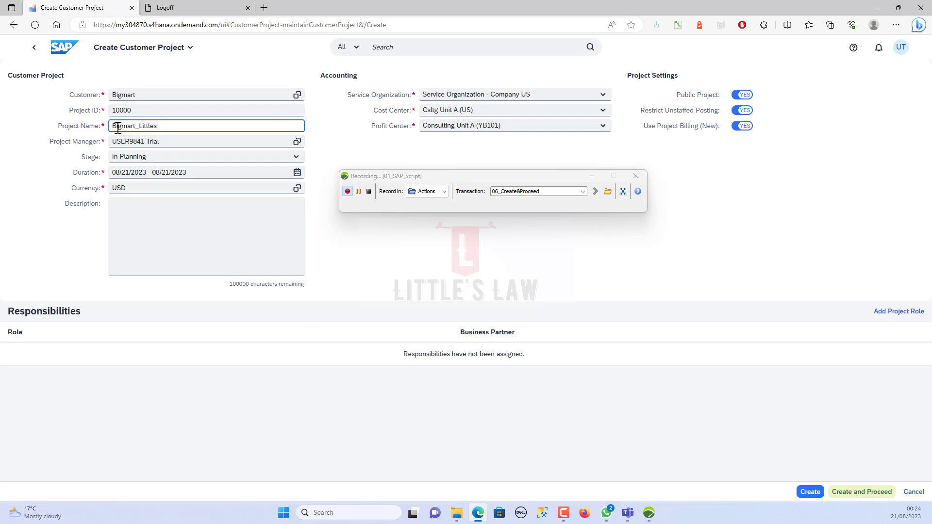
{"action": "type", "text": "Bigmart_LittlesLaw"}
Check the available project stages and set the project's duration to 12/01/2023 - 12/02/2023
{"action": "left_click", "coordinate": [148, 158]}
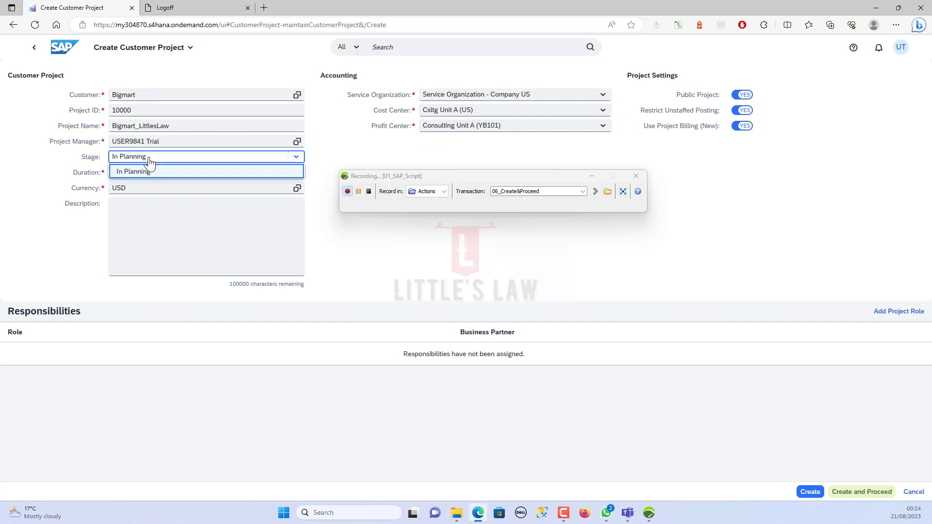
{"action": "left_click", "coordinate": [149, 159]}
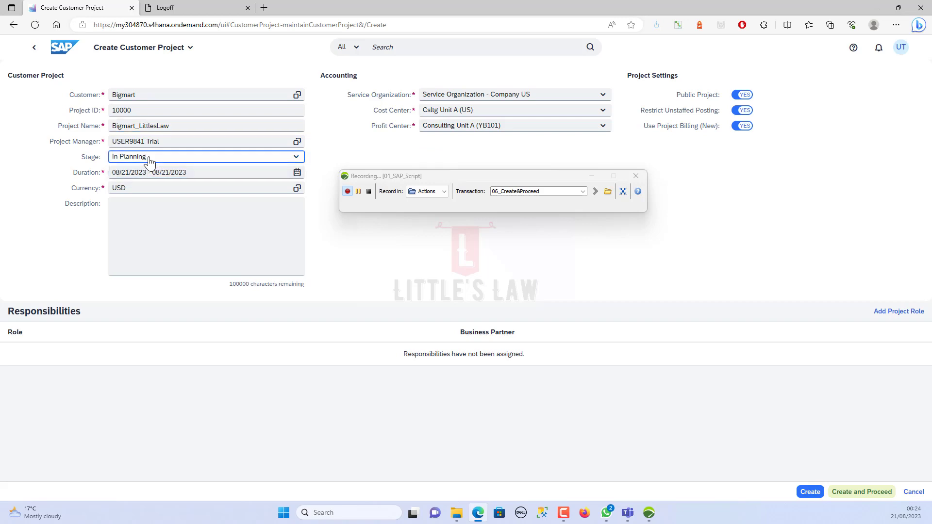
{"action": "left_click", "coordinate": [297, 173]}
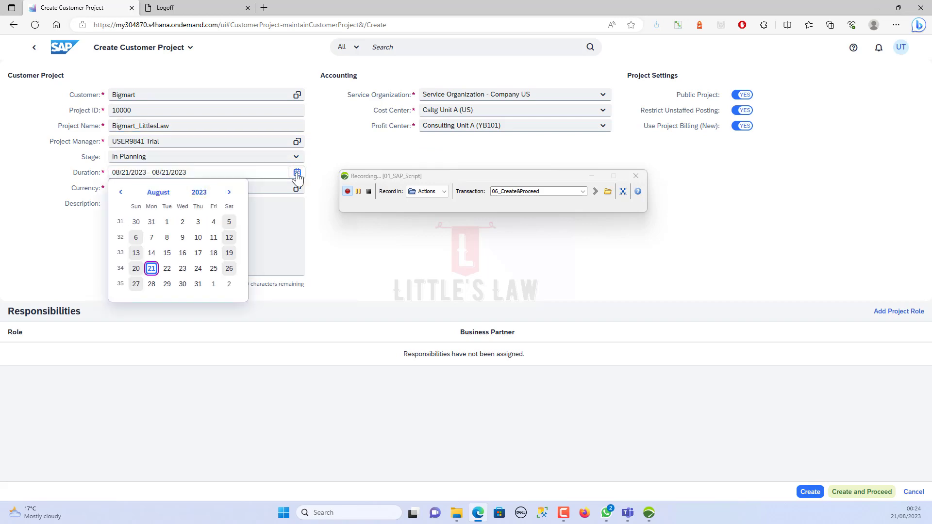
{"action": "left_click", "coordinate": [229, 192]}
{"action": "left_click", "coordinate": [229, 192]}
{"action": "left_click", "coordinate": [229, 192]}
{"action": "left_click", "coordinate": [228, 285]}
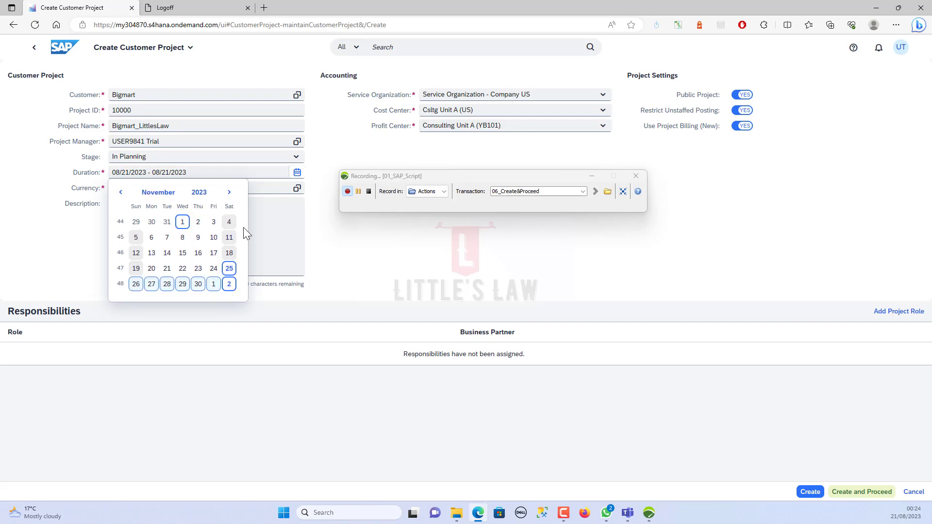
{"action": "left_click", "coordinate": [213, 284]}
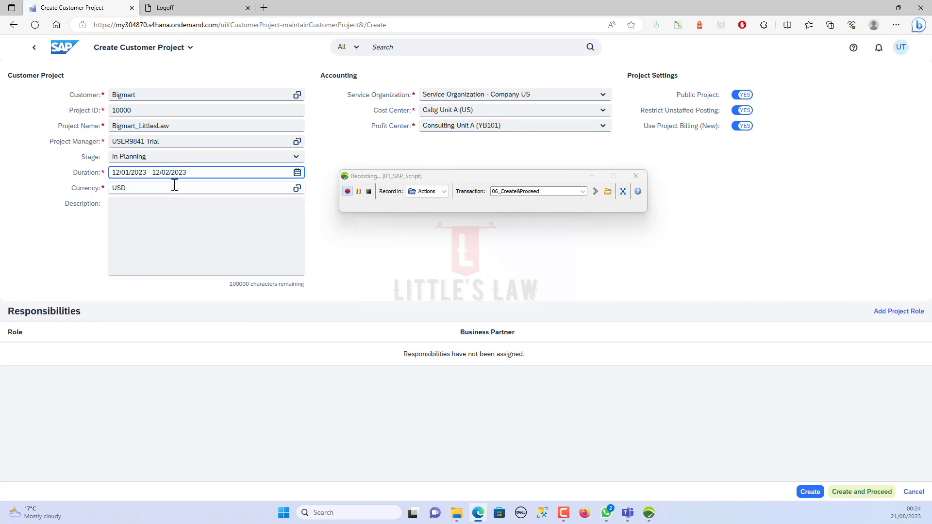
Search the currency list for pounds and set the project's currency to GBP (British Pound)
{"action": "left_click", "coordinate": [297, 187]}
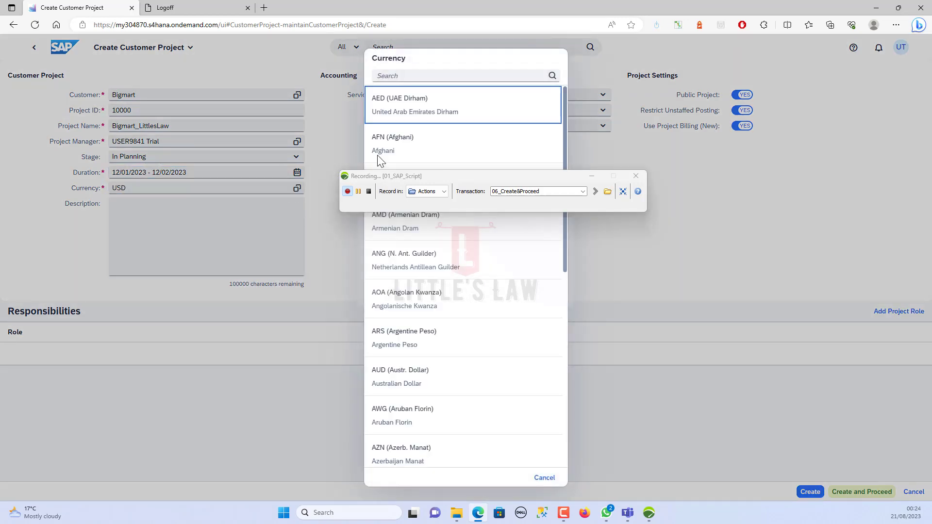
{"action": "left_click", "coordinate": [417, 75]}
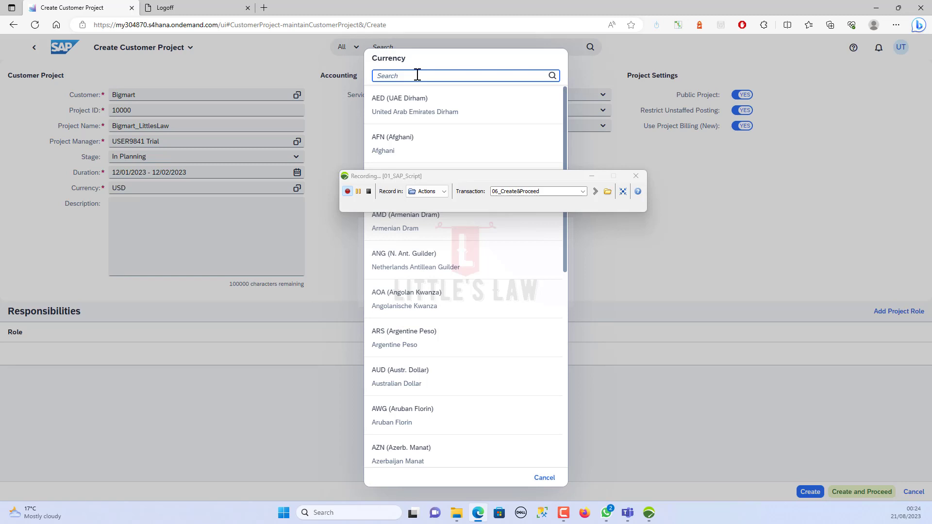
{"action": "type", "text": "pounds"}
{"action": "left_click", "coordinate": [553, 76]}
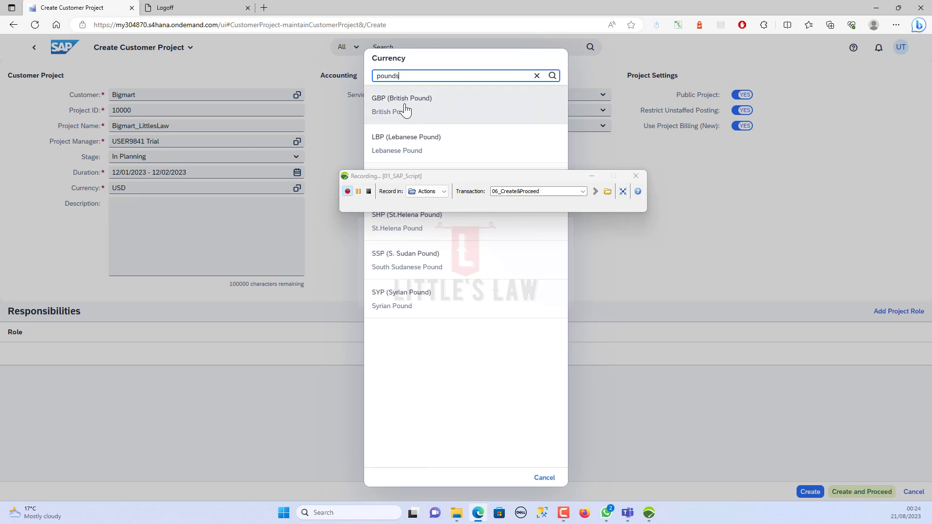
{"action": "left_click", "coordinate": [406, 102]}
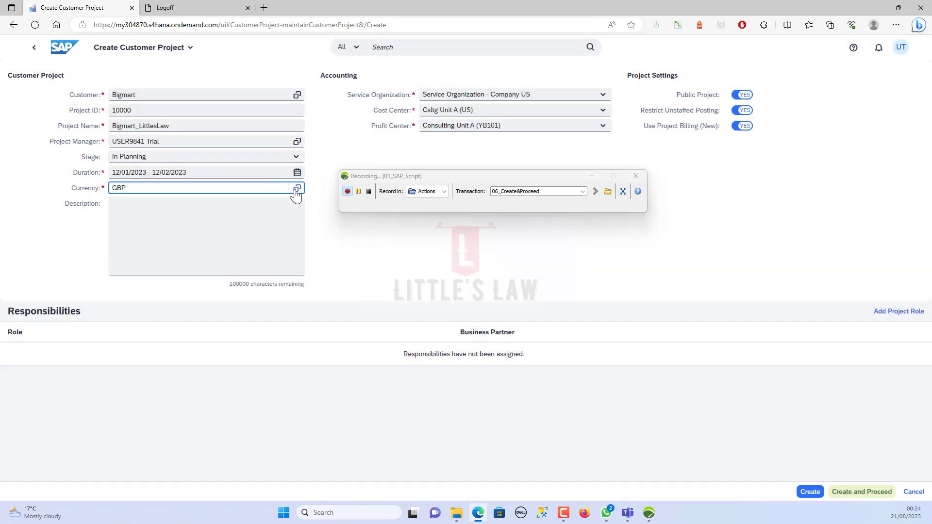
Search the currency list for dollars and set the project's currency to AUD (Austr. Dollar)
{"action": "left_click", "coordinate": [298, 188]}
{"action": "left_click", "coordinate": [426, 77]}
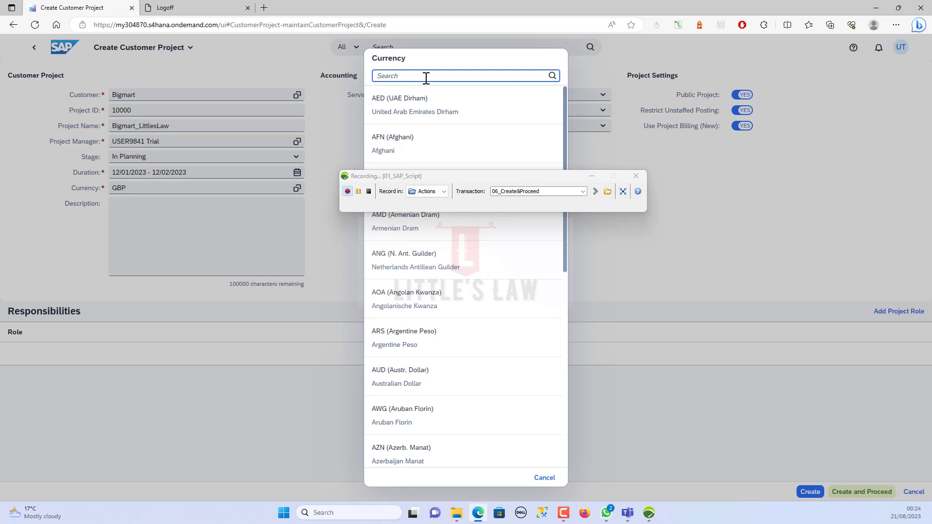
{"action": "type", "text": "dollars"}
{"action": "left_click", "coordinate": [552, 75]}
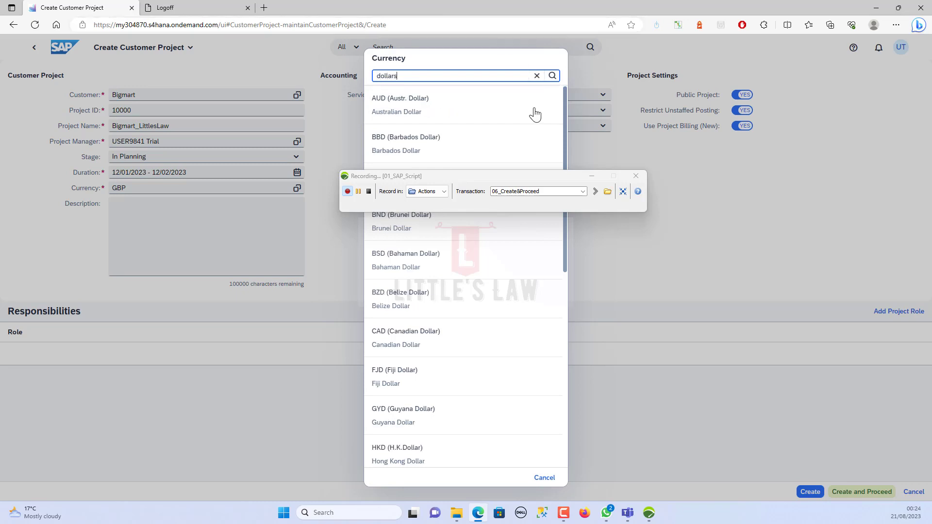
{"action": "left_click", "coordinate": [388, 111]}
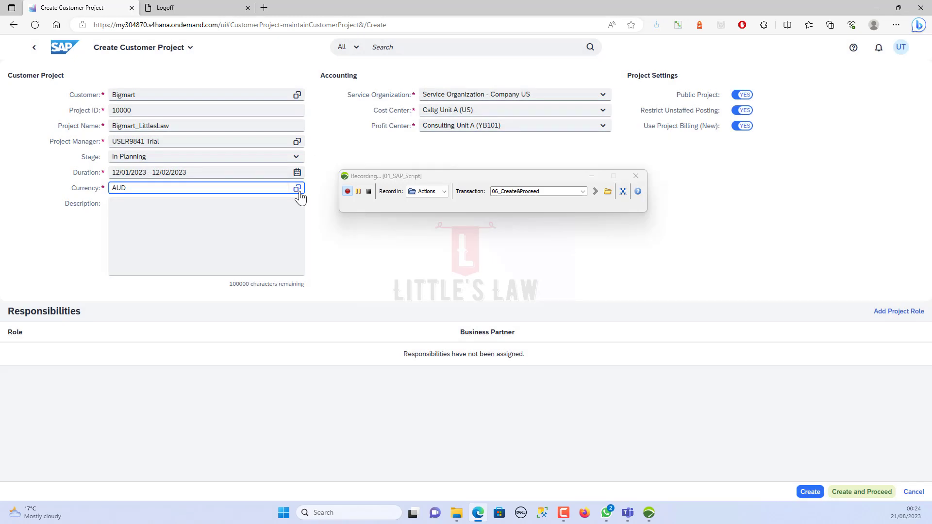
Search the currency list for inr and set the project's currency to INR
{"action": "left_click", "coordinate": [297, 187]}
{"action": "type", "text": "in"}
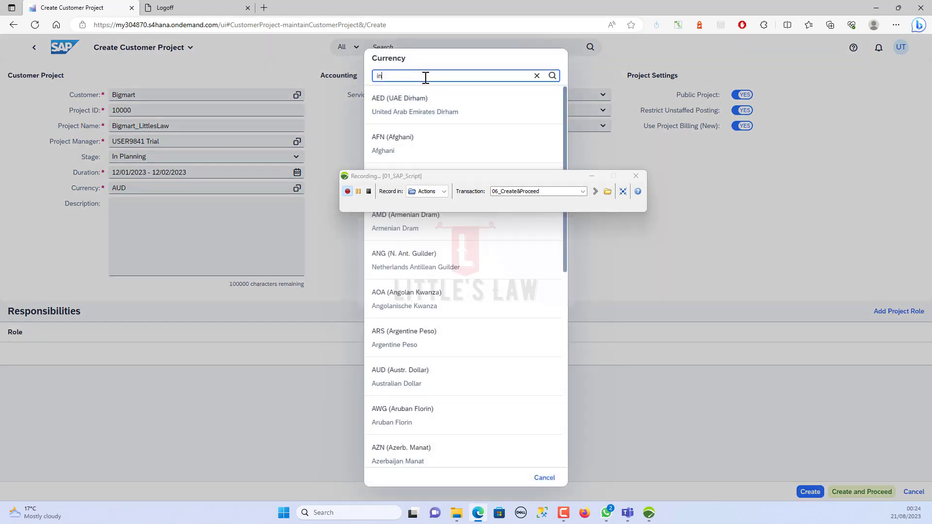
{"action": "type", "text": "r"}
{"action": "left_click", "coordinate": [552, 76]}
{"action": "left_click", "coordinate": [409, 114]}
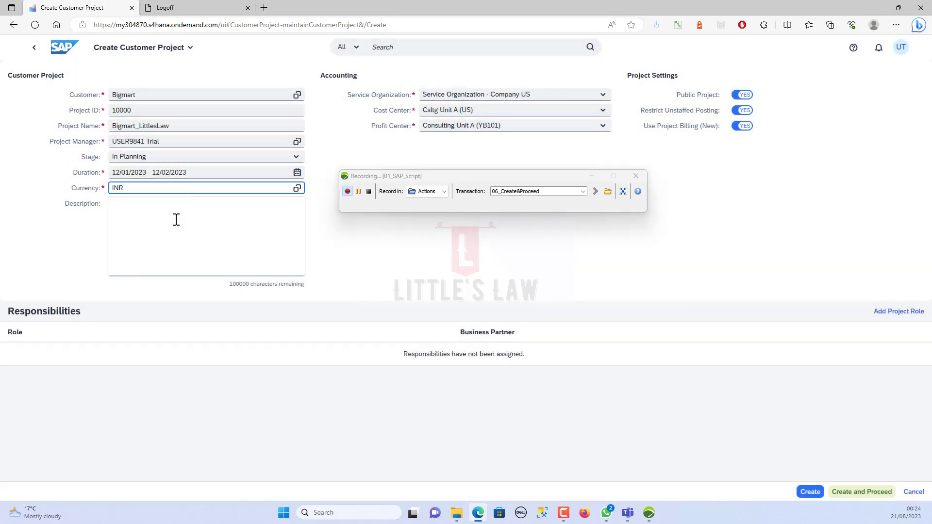
Enter the project description "Creating a project on Bigmart"
{"action": "left_click", "coordinate": [172, 227]}
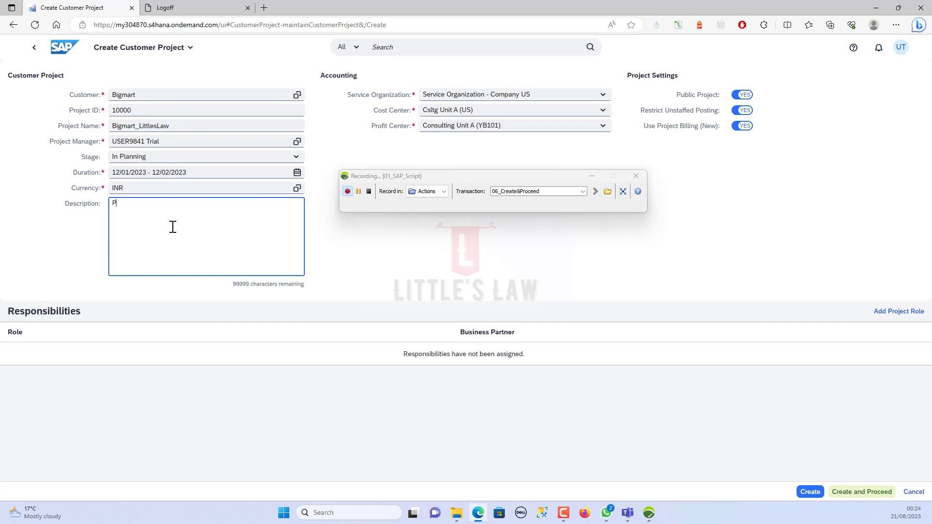
{"action": "key", "text": "BackSpace"}
{"action": "type", "text": "Creating a project on Bigmart"}
Select Service Organization - Company US, cost center Csltg Unit A (US) and profit center Consulting Unit A (YB101) for the project's accounting
{"action": "left_click", "coordinate": [513, 96]}
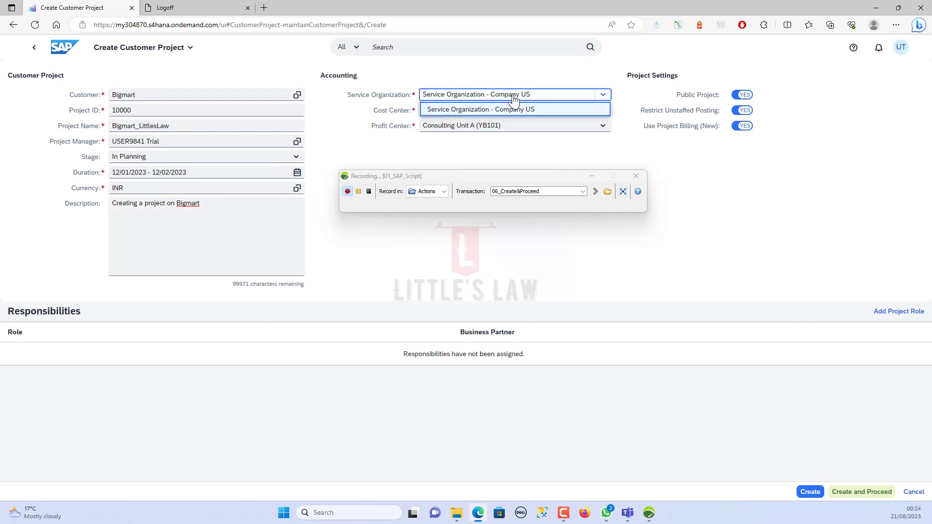
{"action": "left_click", "coordinate": [510, 111]}
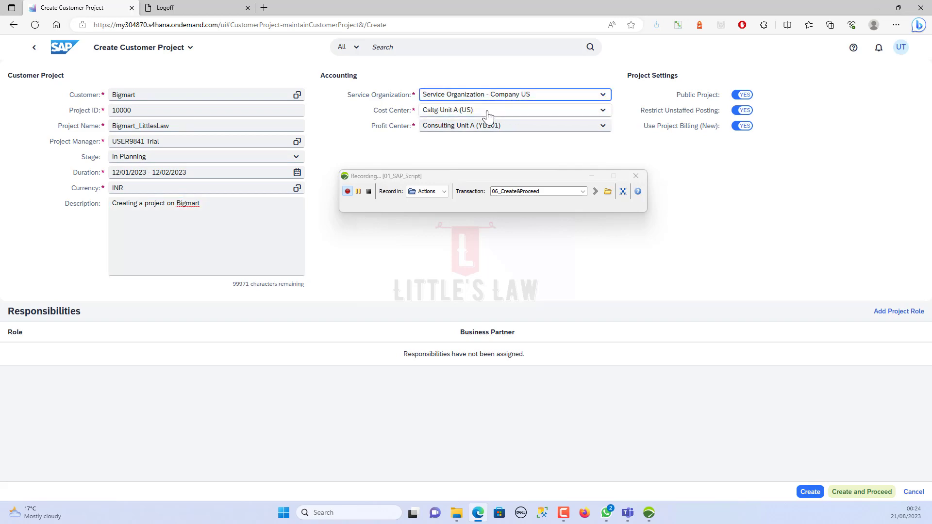
{"action": "left_click", "coordinate": [488, 115]}
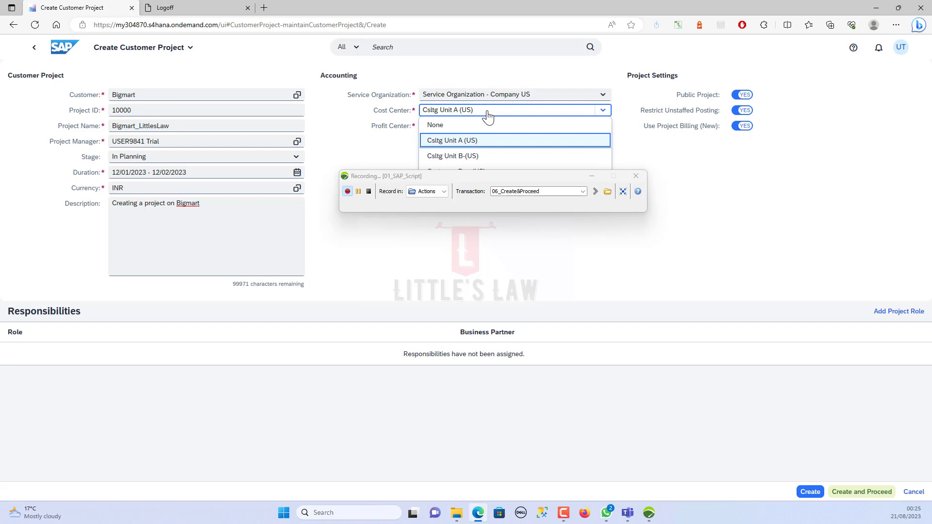
{"action": "left_click", "coordinate": [488, 138]}
{"action": "left_click", "coordinate": [488, 128]}
{"action": "left_click", "coordinate": [500, 155]}
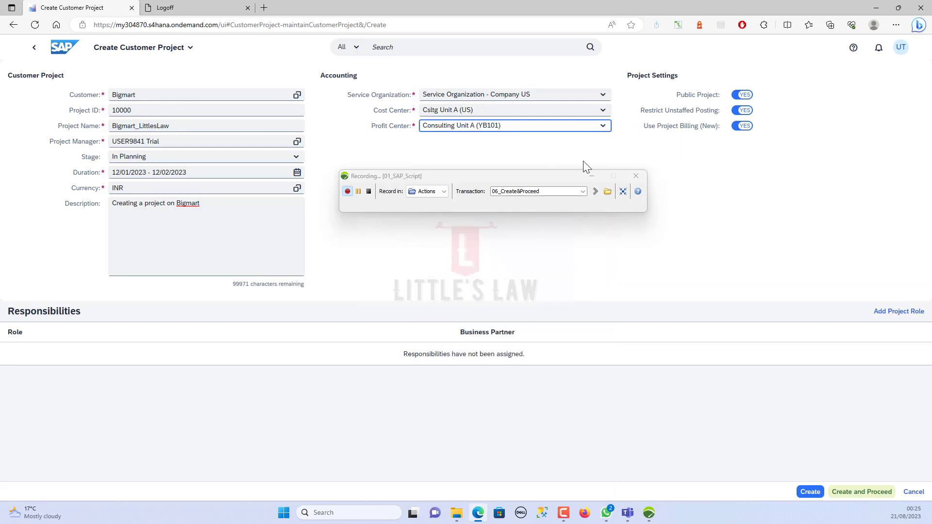
{"action": "left_click", "coordinate": [730, 191]}
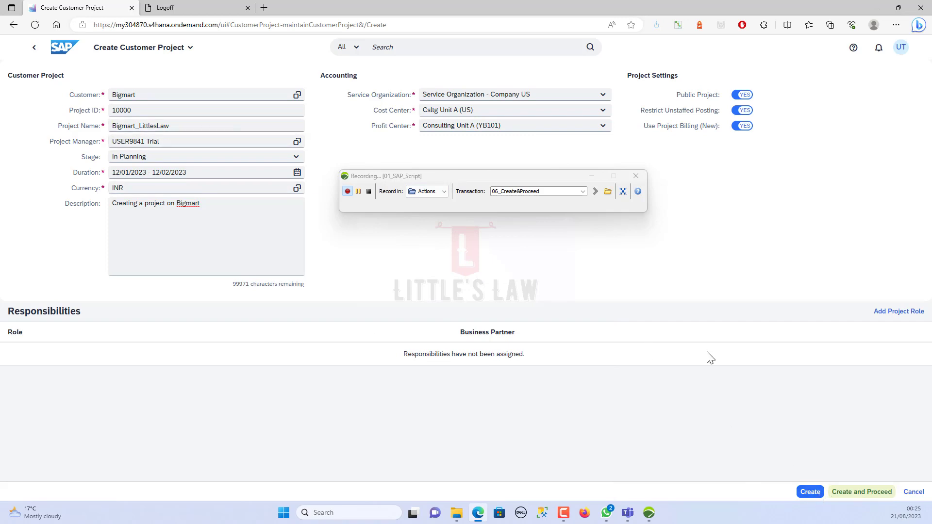
Add a Project Controller role to the responsibilities and assign SAP User1 as its business partner
{"action": "left_click", "coordinate": [895, 318]}
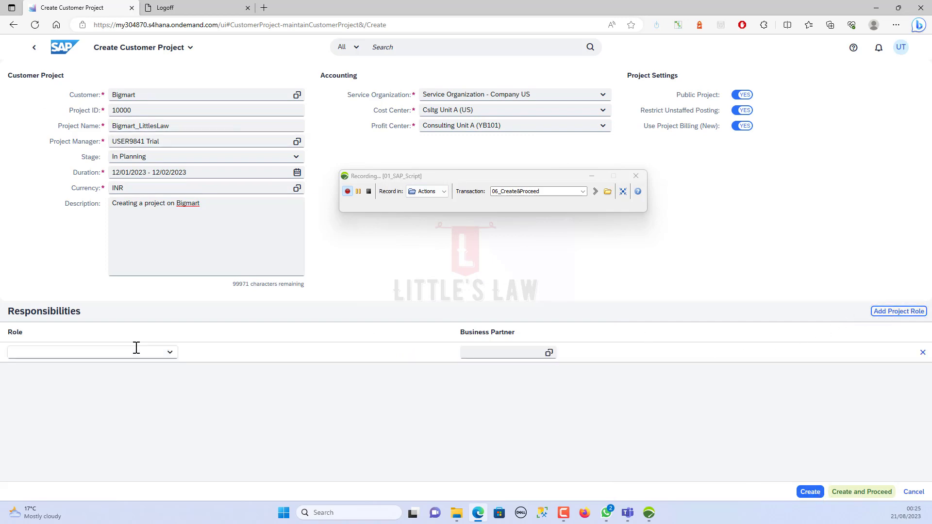
{"action": "left_click", "coordinate": [135, 352]}
{"action": "left_click", "coordinate": [170, 353]}
{"action": "left_click", "coordinate": [104, 368]}
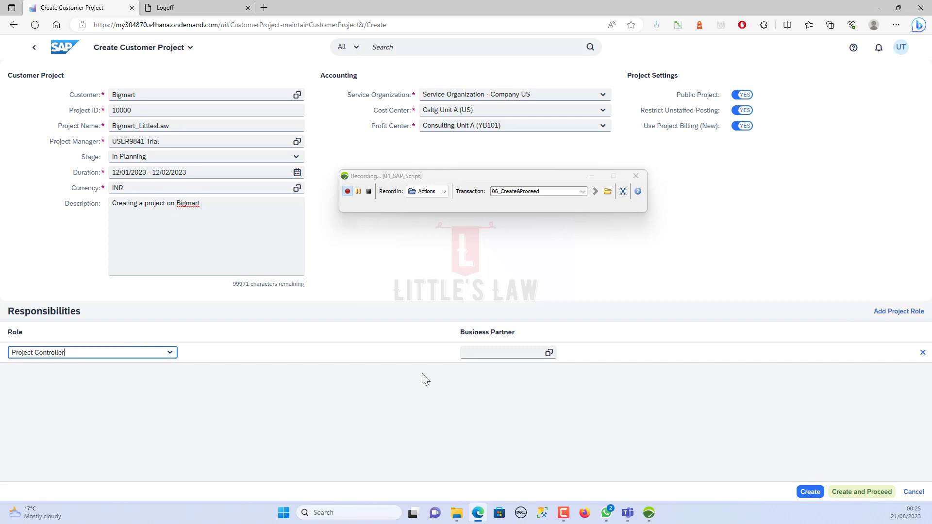
{"action": "left_click", "coordinate": [549, 354]}
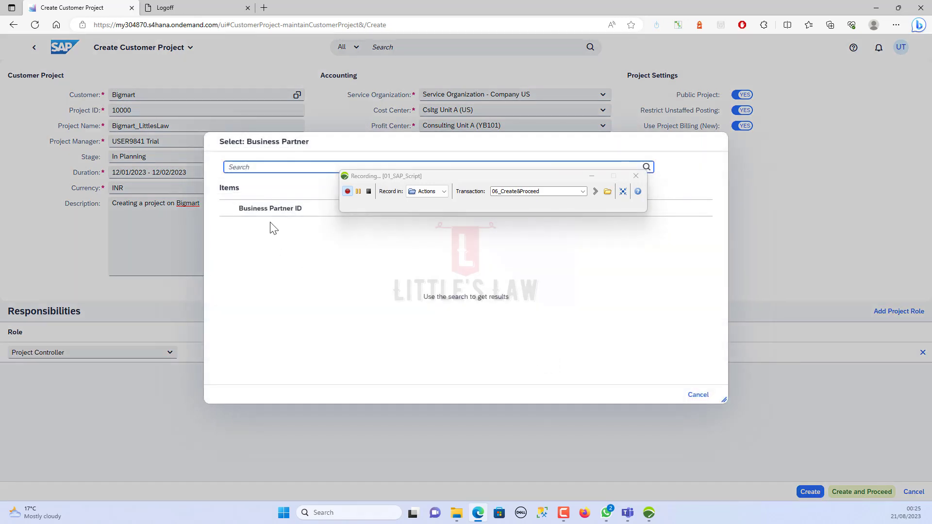
{"action": "left_click", "coordinate": [266, 229]}
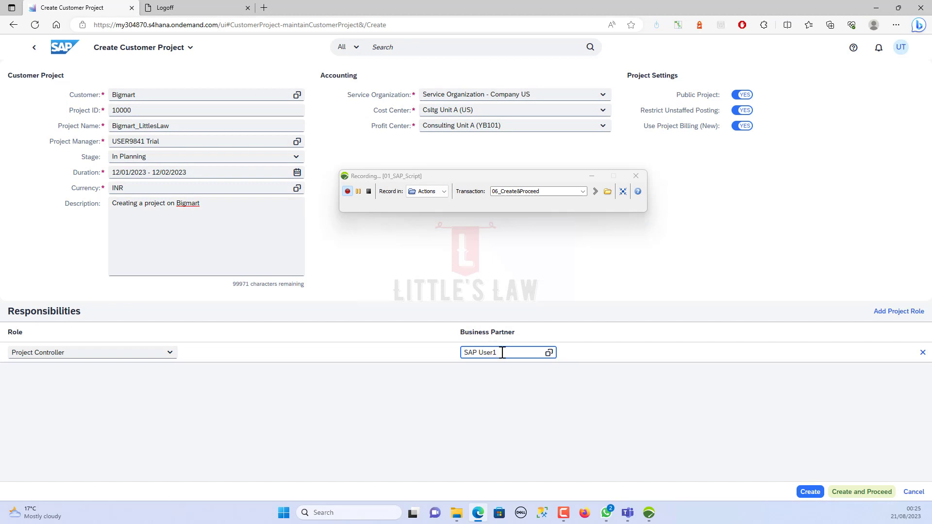
Add a Project Accountant role to the responsibilities and assign a trial user from the list as its business partner
{"action": "left_click", "coordinate": [899, 311]}
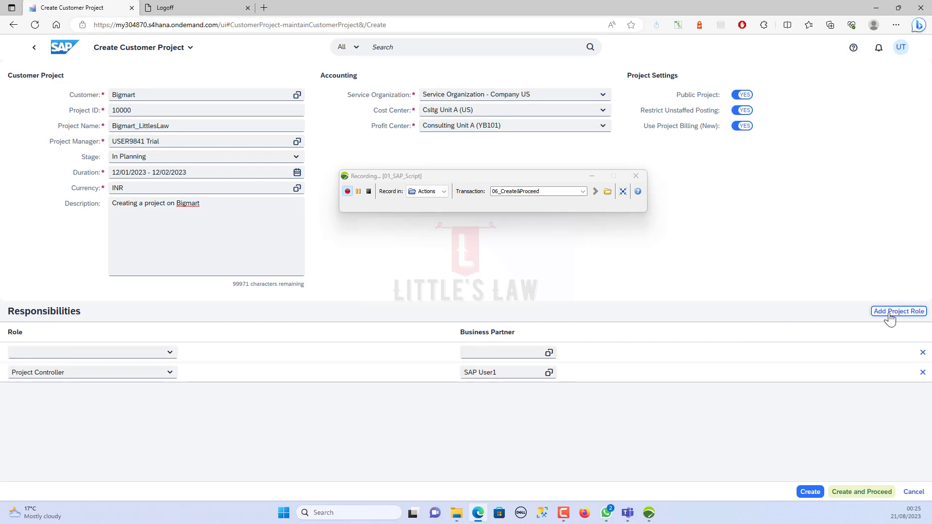
{"action": "left_click", "coordinate": [170, 353]}
{"action": "left_click", "coordinate": [92, 386]}
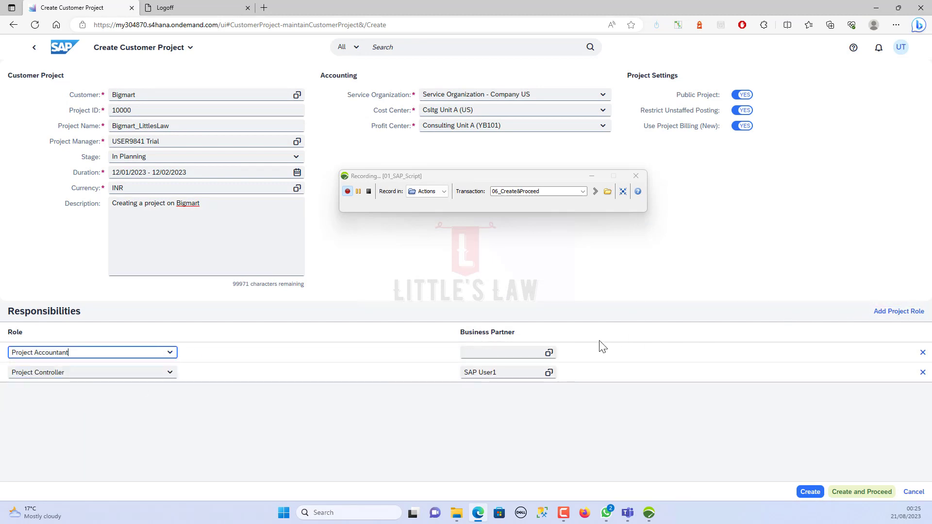
{"action": "left_click", "coordinate": [549, 354]}
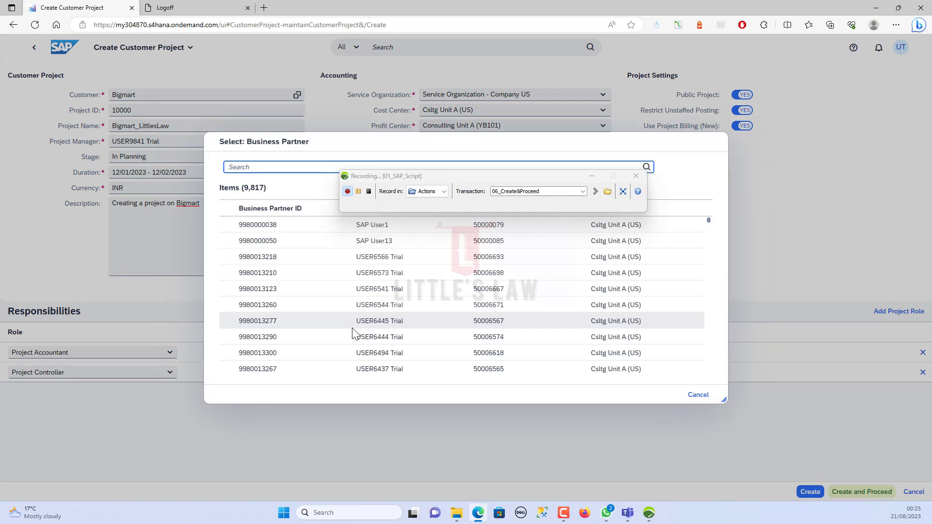
{"action": "left_click", "coordinate": [305, 354]}
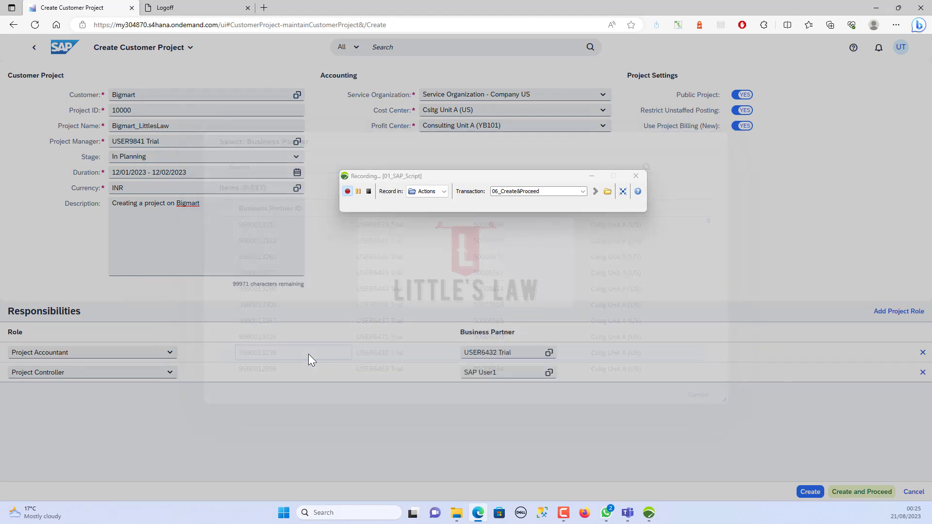
Add a Project Partner role to the responsibilities and assign another trial user from the list as its business partner
{"action": "left_click", "coordinate": [886, 313]}
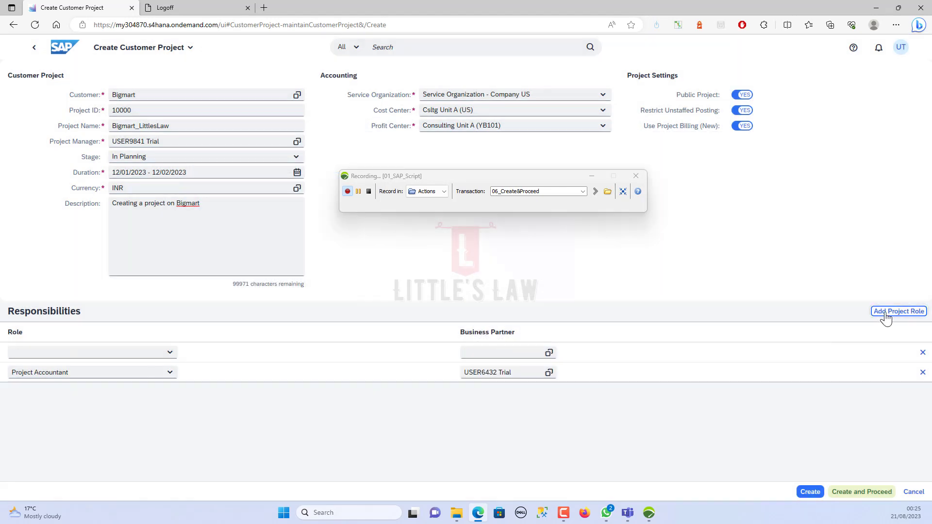
{"action": "left_click", "coordinate": [169, 352]}
{"action": "left_click", "coordinate": [79, 398]}
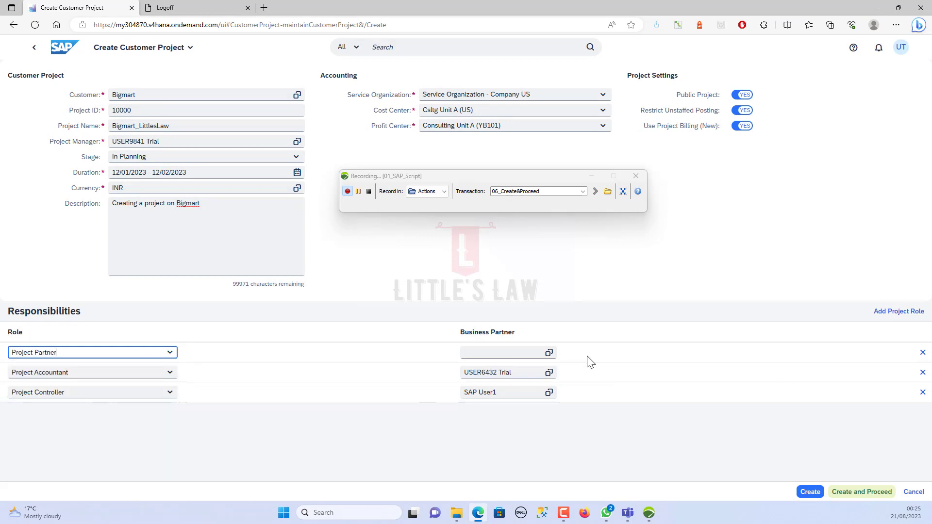
{"action": "left_click", "coordinate": [550, 353]}
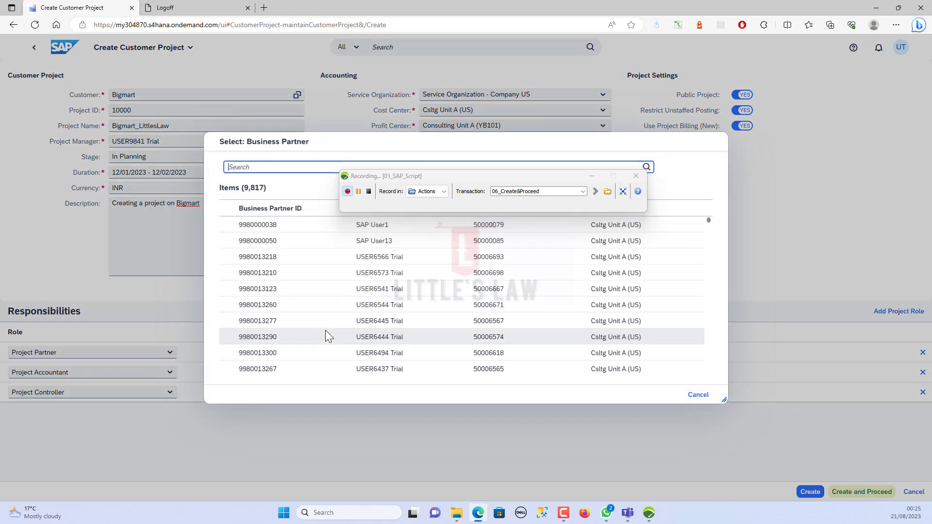
{"action": "left_click", "coordinate": [314, 342]}
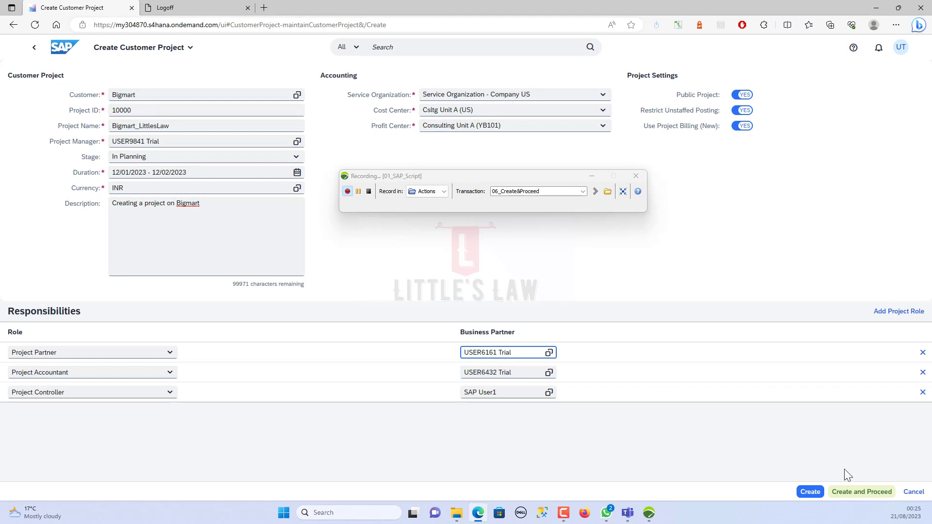
Try to create the project with ID 10000, moving the recording window off the message dialog and closing that dialog
{"action": "left_click", "coordinate": [811, 493]}
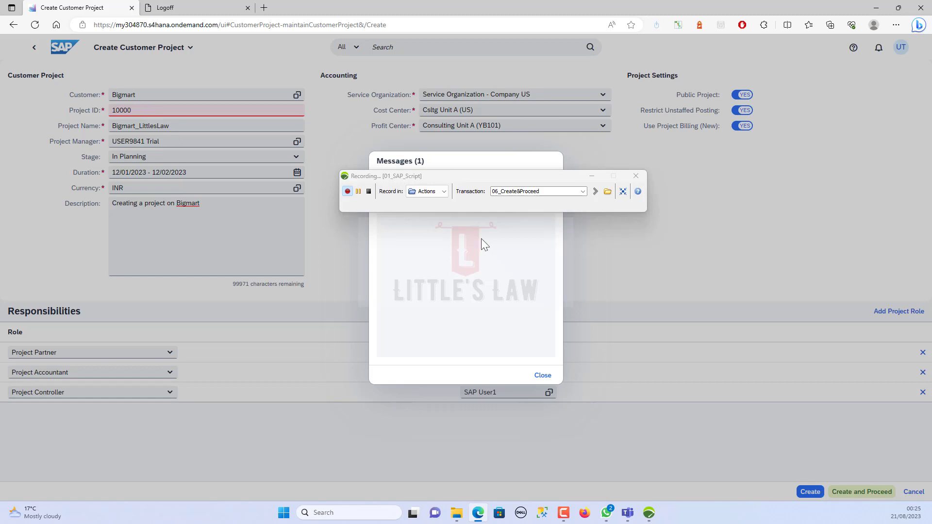
{"action": "left_click_drag", "start_coordinate": [473, 179], "coordinate": [448, 280]}
{"action": "left_click", "coordinate": [542, 375]}
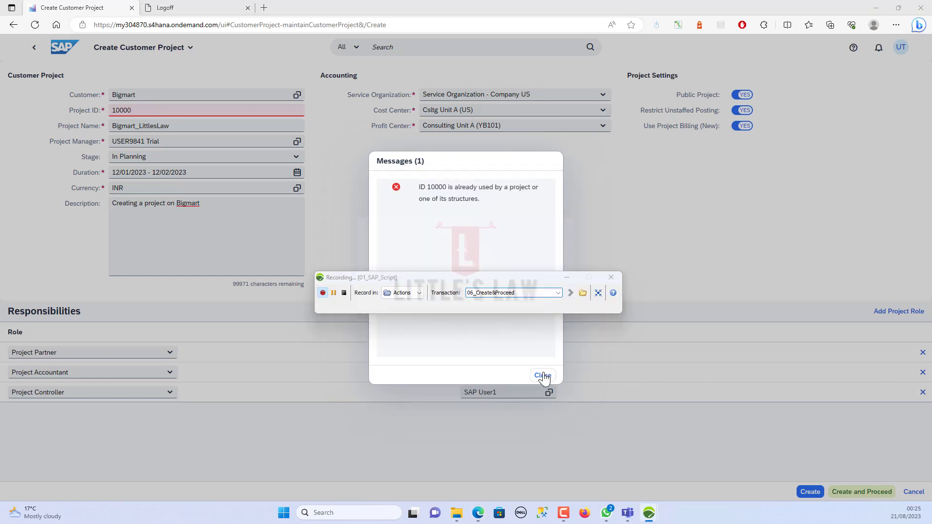
Set the project ID to 100000, try to create the project again and close the message dialog
{"action": "left_click", "coordinate": [136, 112]}
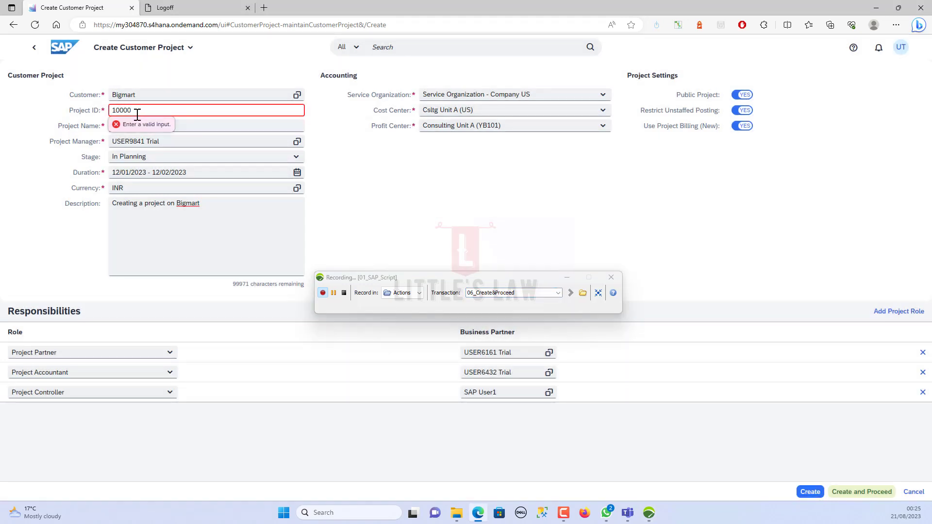
{"action": "left_click", "coordinate": [427, 206]}
{"action": "left_click", "coordinate": [806, 493]}
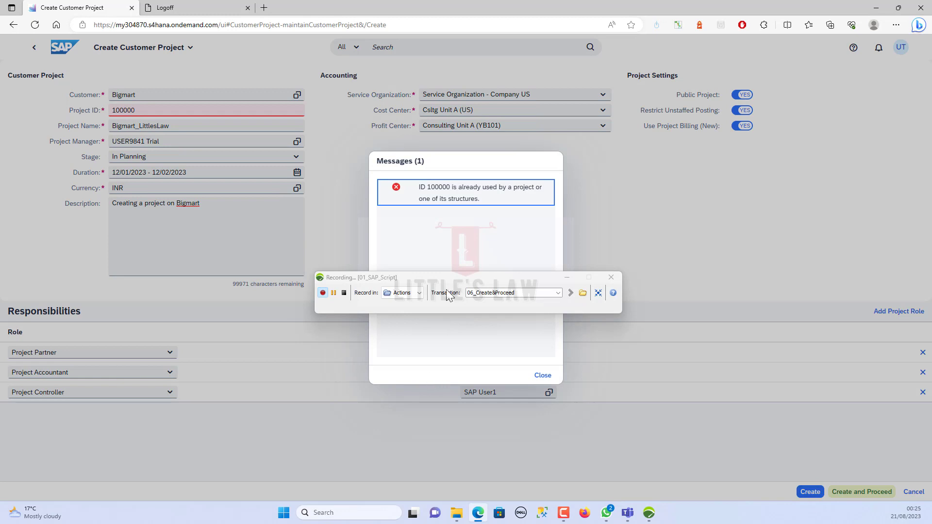
{"action": "left_click", "coordinate": [543, 375]}
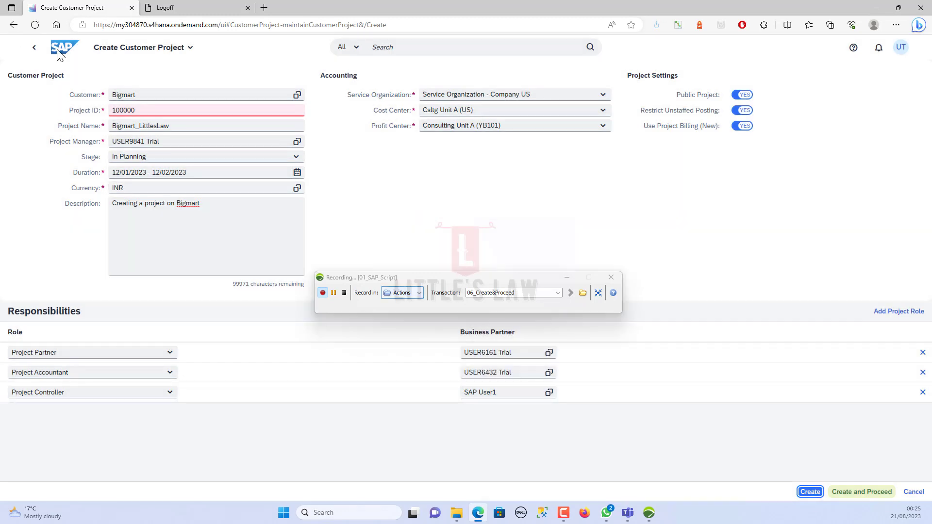
Set the project ID to 109090, create the customer project and select Bigmart_LittlesLaw in the project list
{"action": "left_click", "coordinate": [117, 111]}
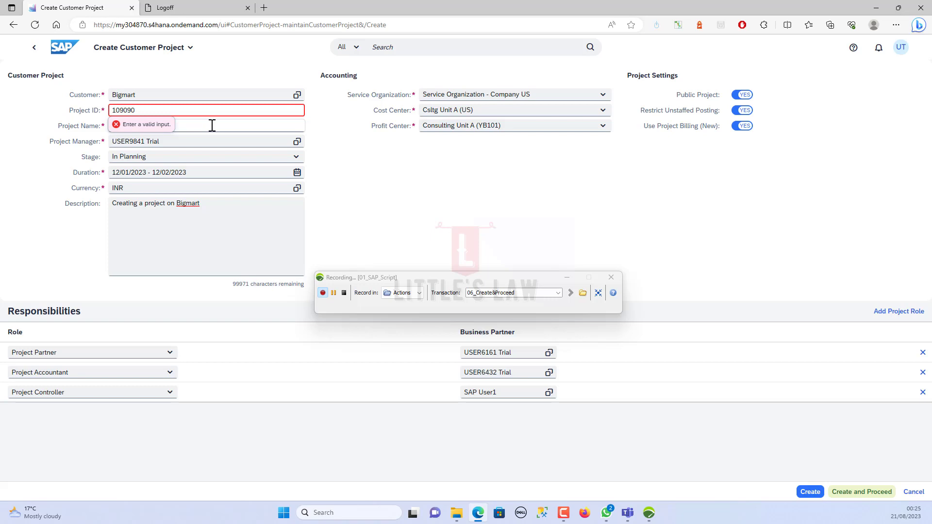
{"action": "left_click", "coordinate": [816, 491]}
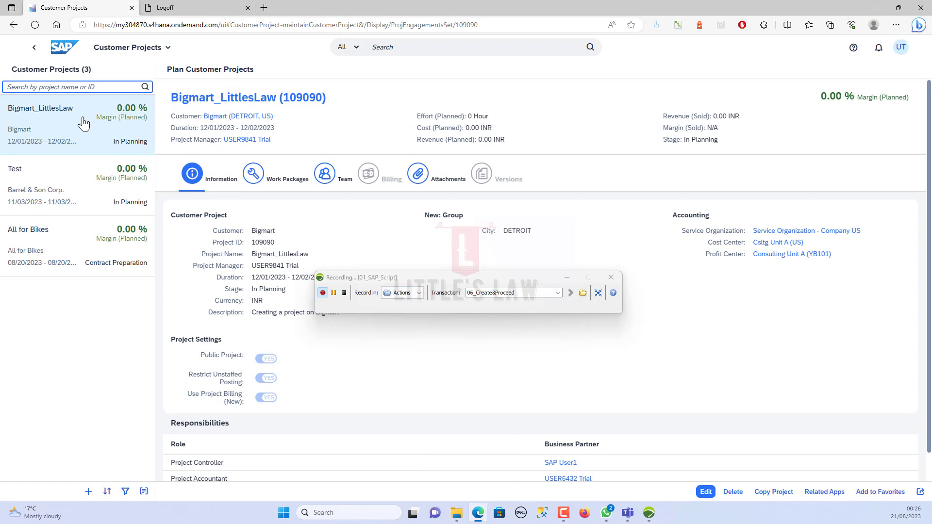
{"action": "left_click", "coordinate": [55, 128]}
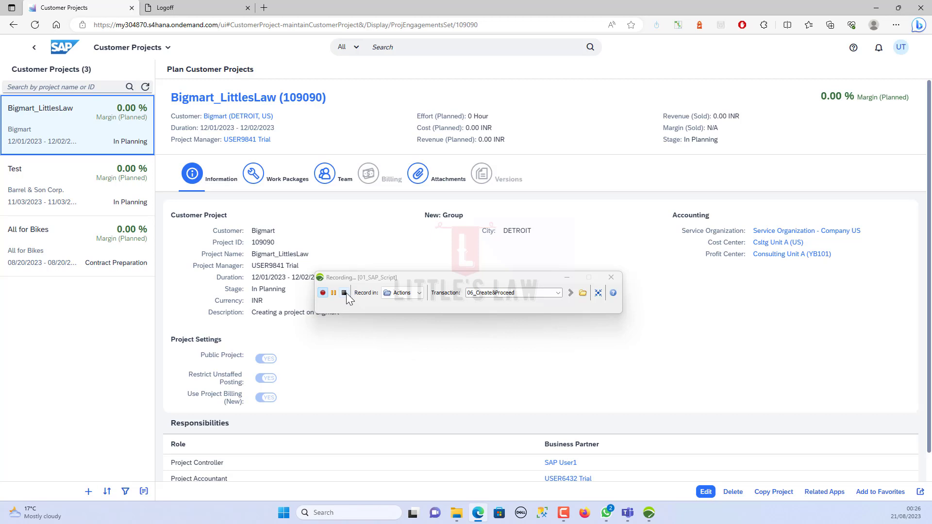
Record signing out of SAP under a transaction named 07_SignOut, moving the recording window off the confirmation dialog, and stop the recording
{"action": "left_click", "coordinate": [515, 293]}
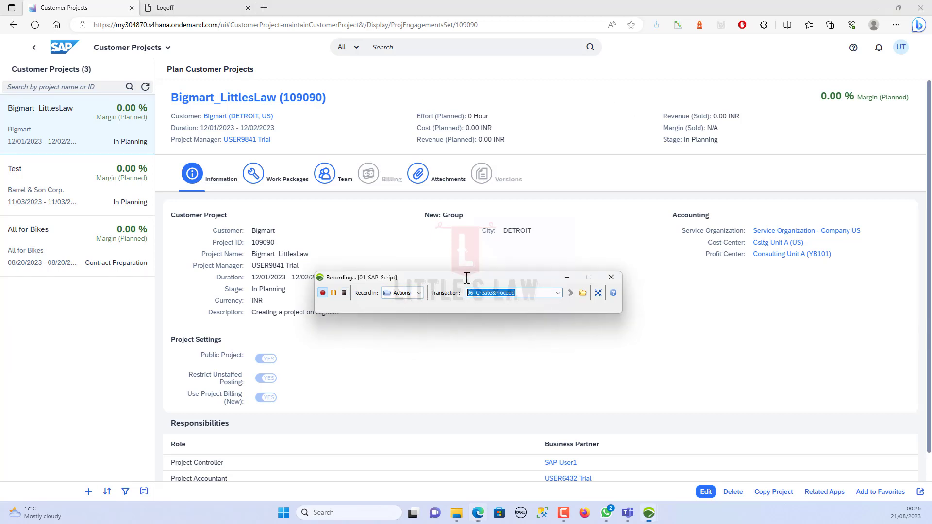
{"action": "type", "text": "07_SignOut"}
{"action": "left_click", "coordinate": [901, 47]}
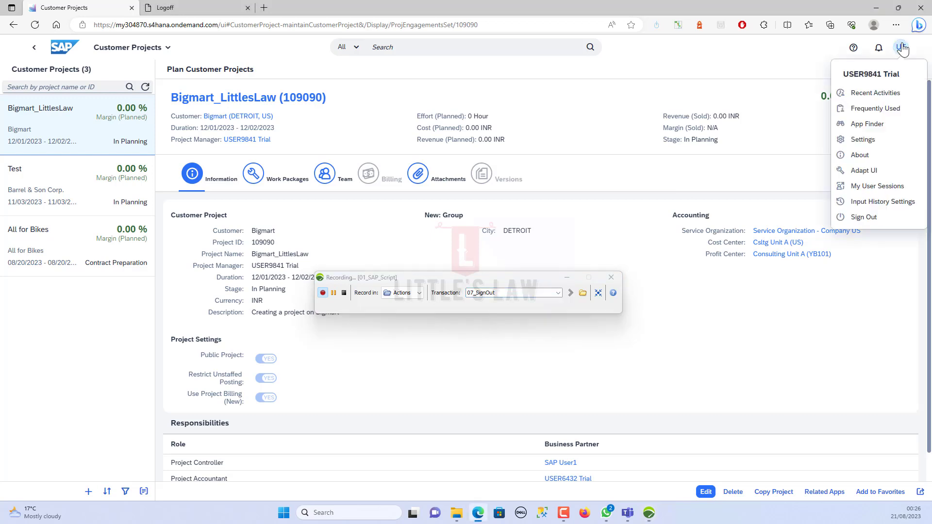
{"action": "left_click", "coordinate": [864, 218]}
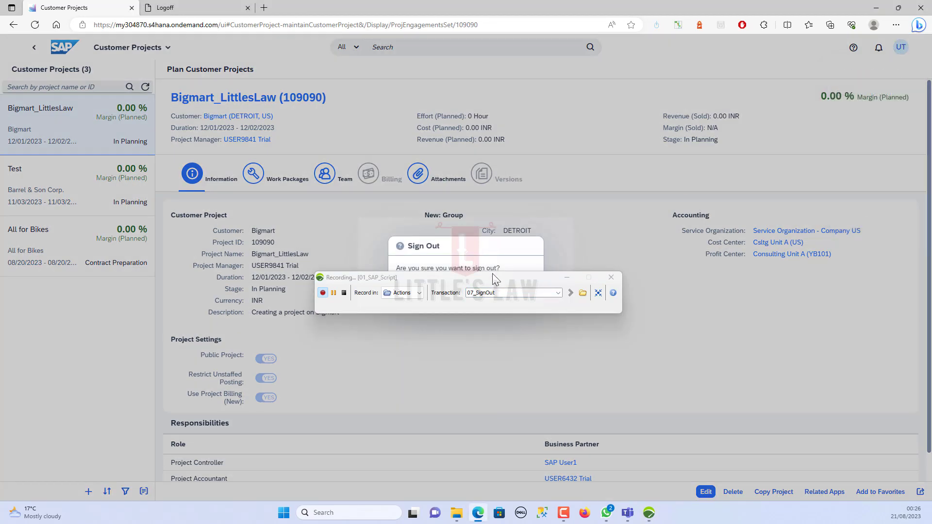
{"action": "left_click_drag", "start_coordinate": [494, 279], "coordinate": [476, 315]}
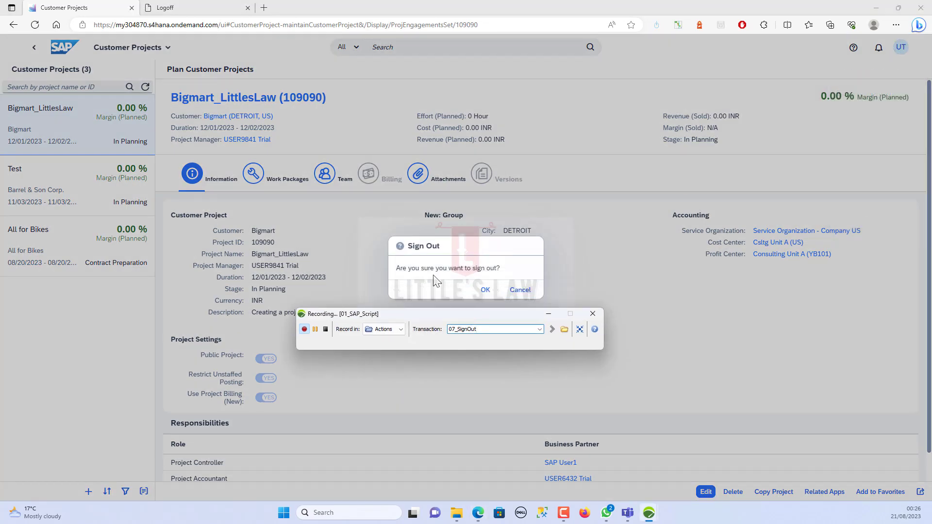
{"action": "left_click", "coordinate": [487, 290]}
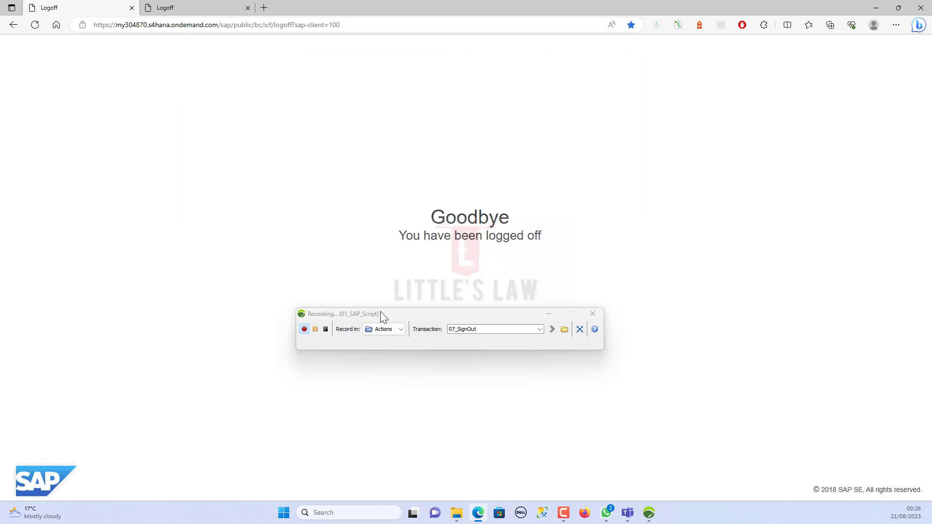
{"action": "left_click", "coordinate": [325, 331]}
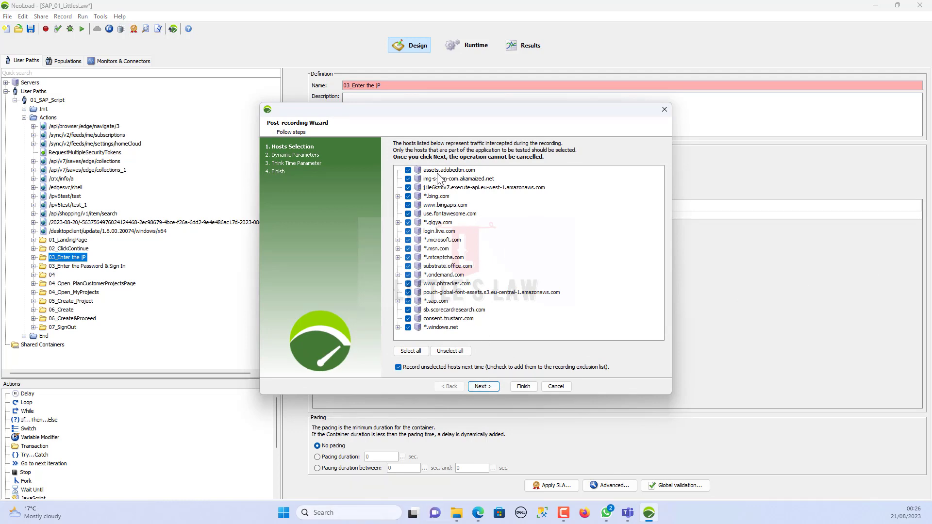
{"action": "left_click", "coordinate": [397, 196]}
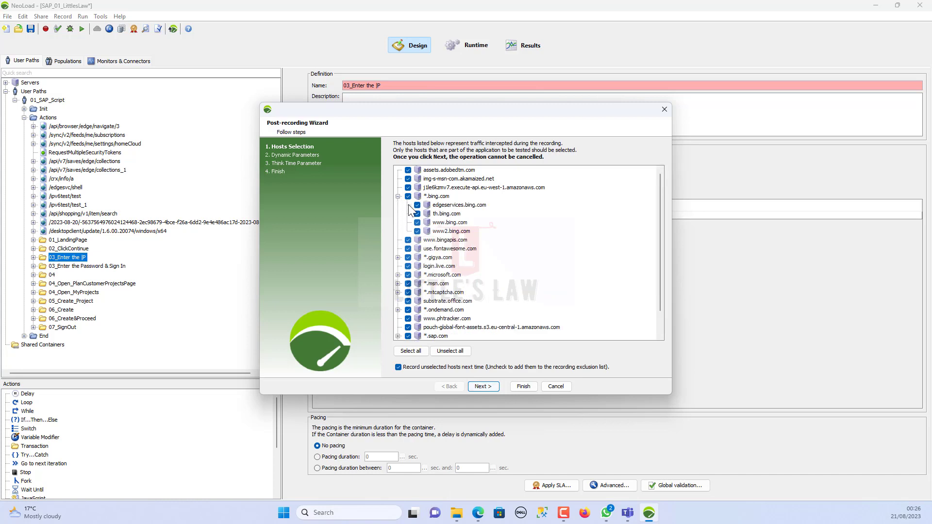
{"action": "left_click", "coordinate": [408, 171]}
{"action": "left_click", "coordinate": [408, 179]}
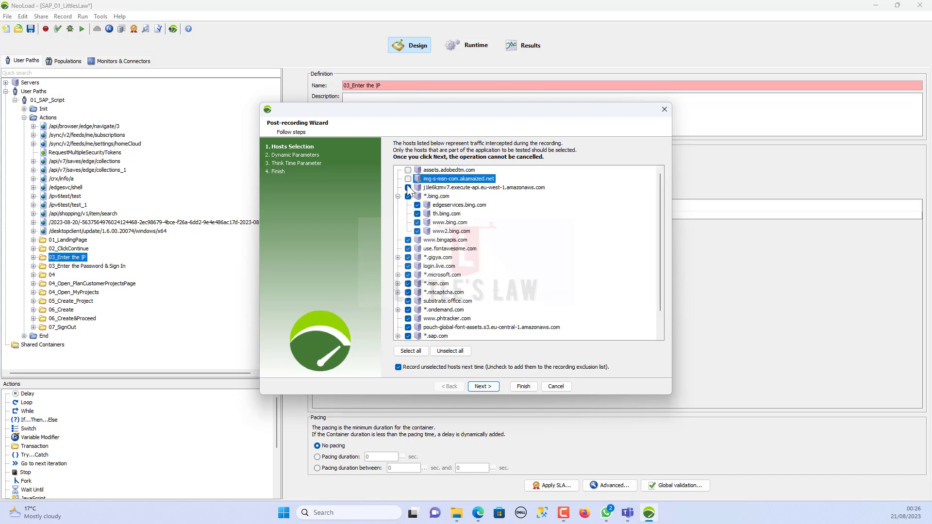
{"action": "left_click", "coordinate": [408, 187]}
{"action": "left_click", "coordinate": [408, 196]}
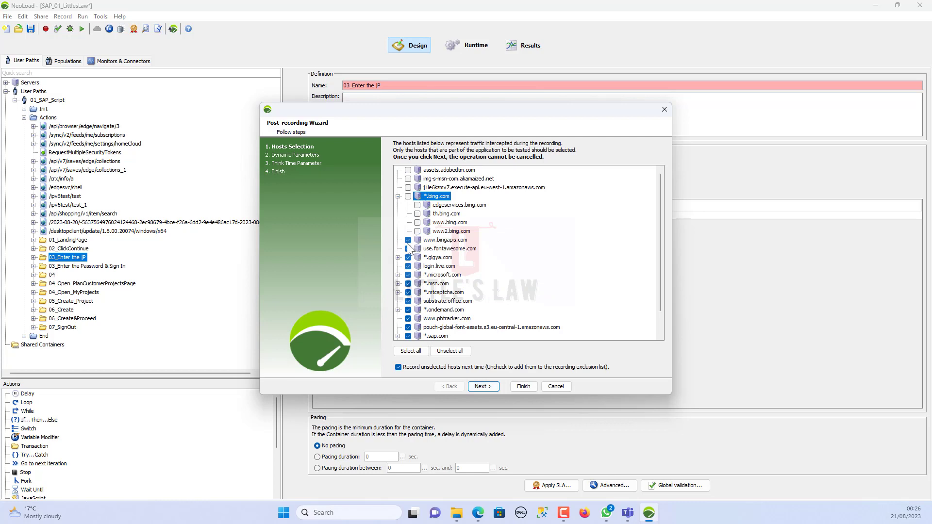
{"action": "left_click", "coordinate": [408, 240]}
{"action": "scroll", "coordinate": [416, 242], "scroll_direction": "down", "scroll_amount": 1}
{"action": "left_click", "coordinate": [407, 223]}
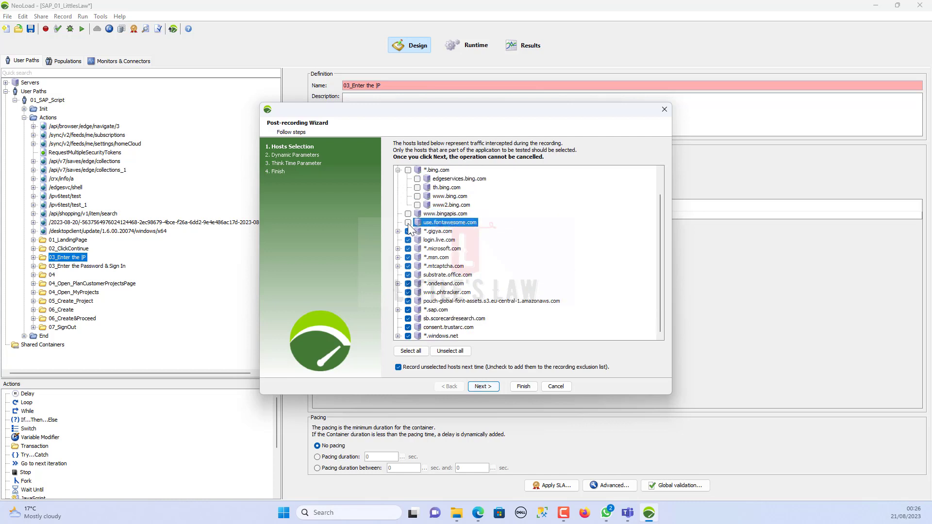
Expand the *.gigya.com and *.microsoft.com host groups and deselect both groups along with login.live.com
{"action": "left_click", "coordinate": [398, 232]}
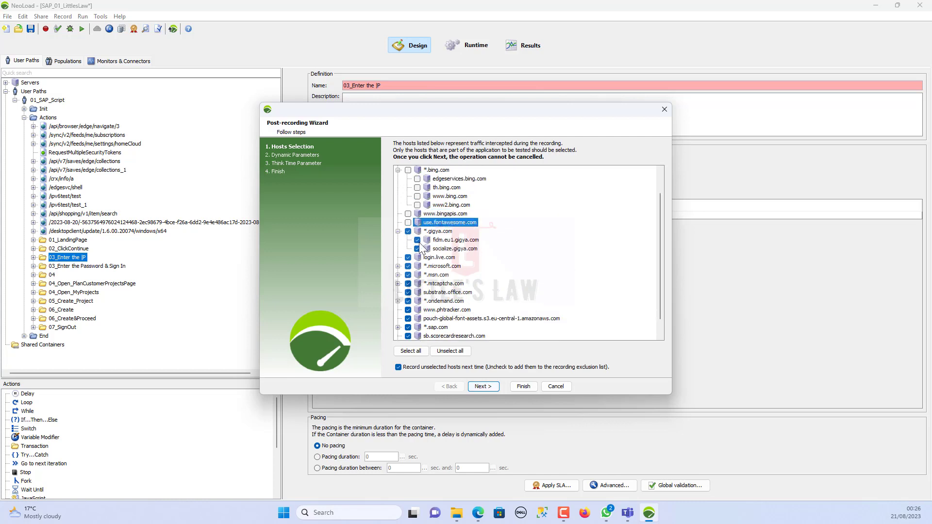
{"action": "left_click", "coordinate": [408, 231]}
{"action": "scroll", "coordinate": [444, 250], "scroll_direction": "down", "scroll_amount": 1}
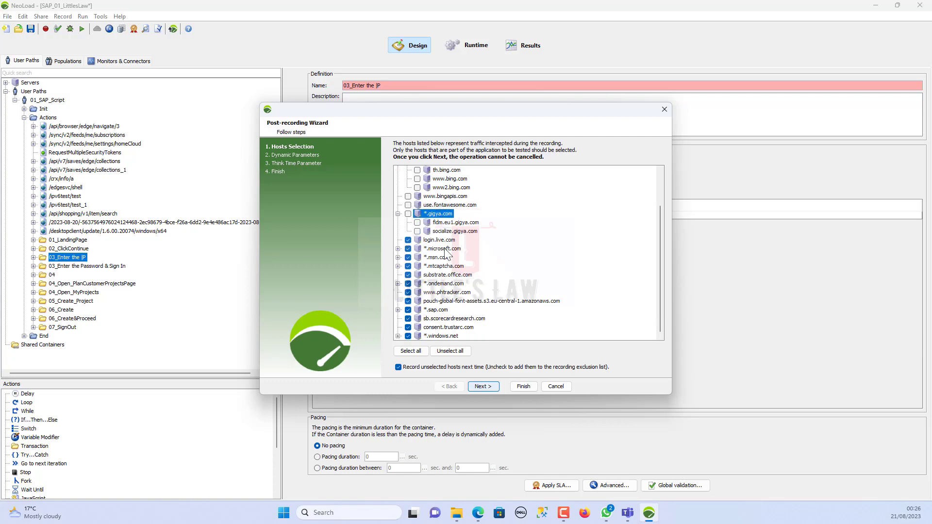
{"action": "left_click", "coordinate": [408, 240]}
{"action": "left_click", "coordinate": [398, 249]}
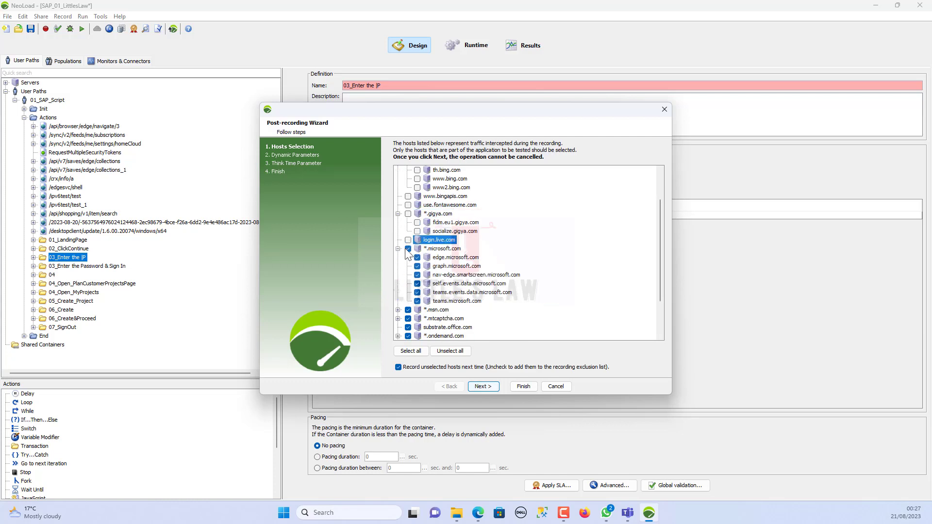
{"action": "left_click", "coordinate": [408, 248]}
{"action": "scroll", "coordinate": [407, 258], "scroll_direction": "down", "scroll_amount": 2}
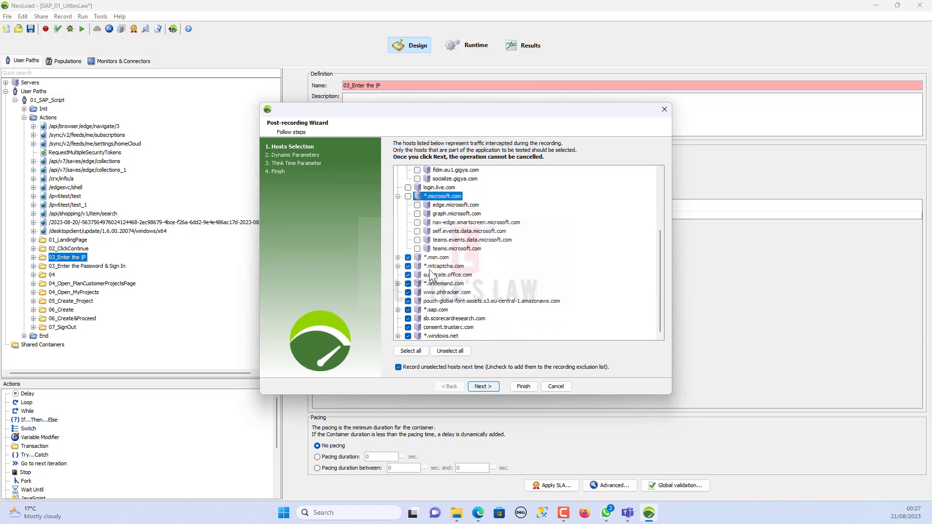
Expand the *.msn.com and *.mtcaptcha.com host groups and deselect both groups along with substrate.office.com
{"action": "left_click", "coordinate": [398, 257]}
{"action": "left_click", "coordinate": [408, 257]}
{"action": "scroll", "coordinate": [583, 301], "scroll_direction": "down", "scroll_amount": 2}
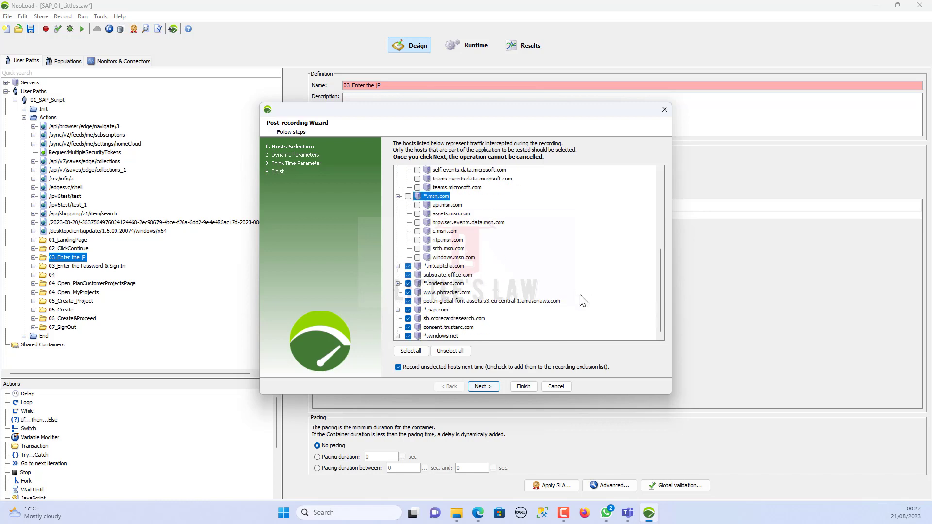
{"action": "left_click", "coordinate": [398, 266]}
{"action": "left_click", "coordinate": [408, 266]}
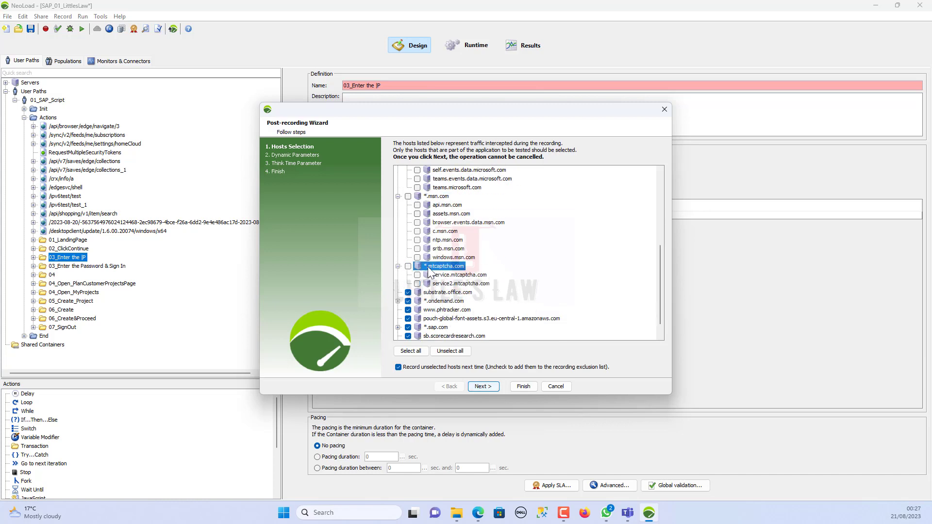
{"action": "scroll", "coordinate": [428, 267], "scroll_direction": "down", "scroll_amount": 1}
{"action": "left_click", "coordinate": [408, 275]}
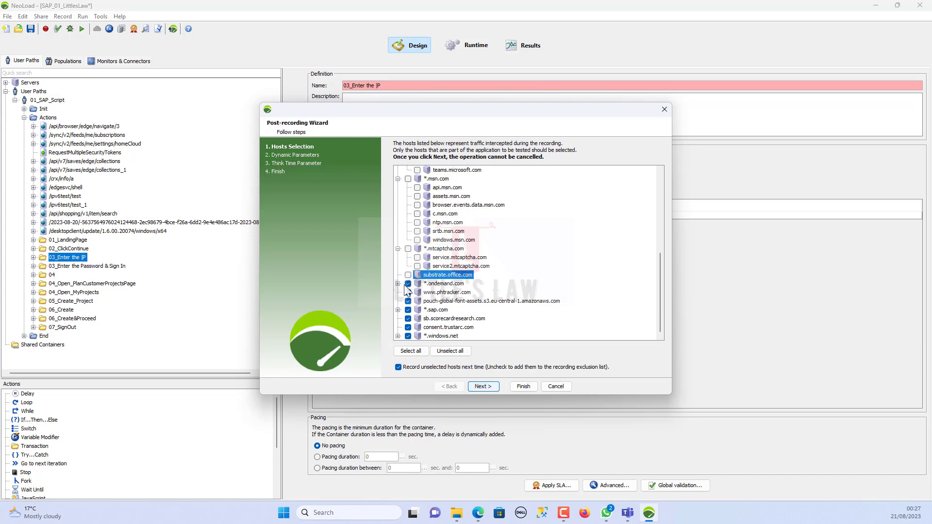
{"action": "left_click", "coordinate": [399, 284]}
{"action": "scroll", "coordinate": [465, 281], "scroll_direction": "down", "scroll_amount": 2}
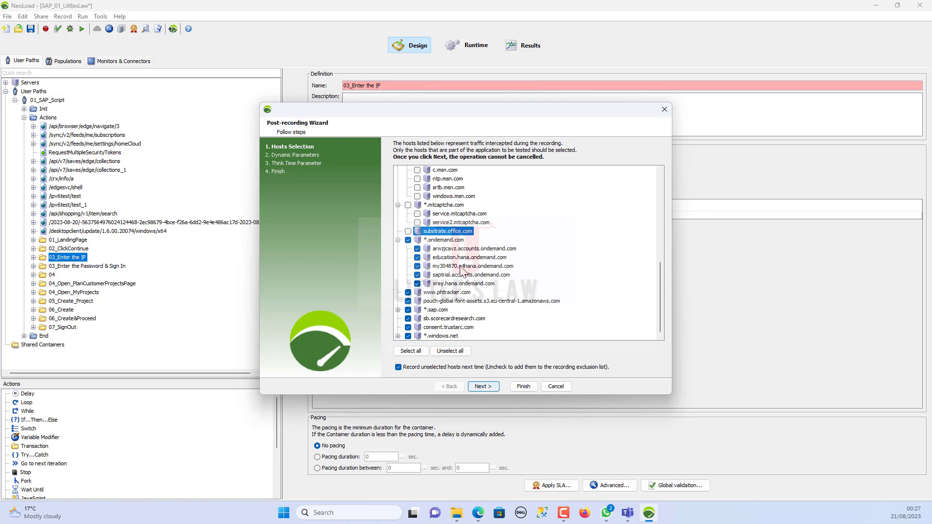
{"action": "left_click", "coordinate": [408, 293]}
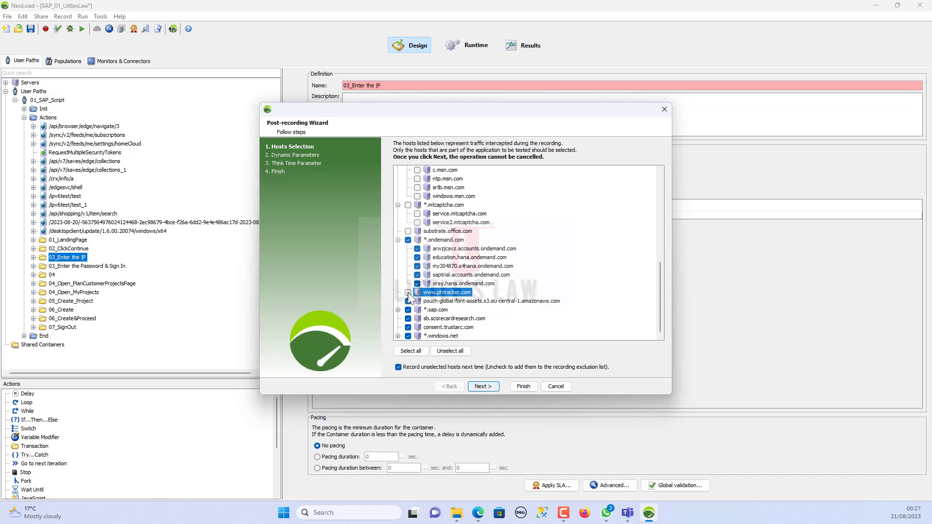
{"action": "left_click", "coordinate": [407, 302]}
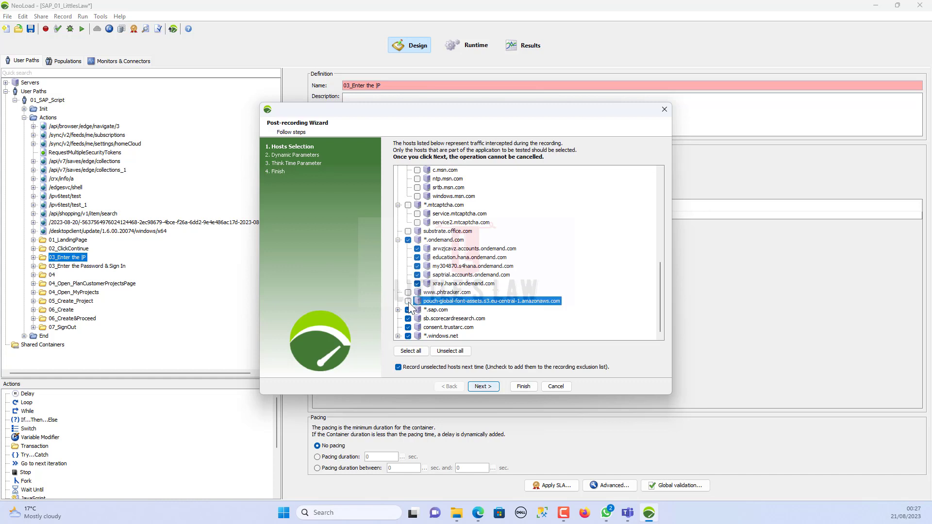
Keep the *.sap.com hosts selected, deselect sb.scorecardresearch.com, consent.trustarc.com and *.windows.net, and apply the host selection
{"action": "left_click", "coordinate": [399, 310]}
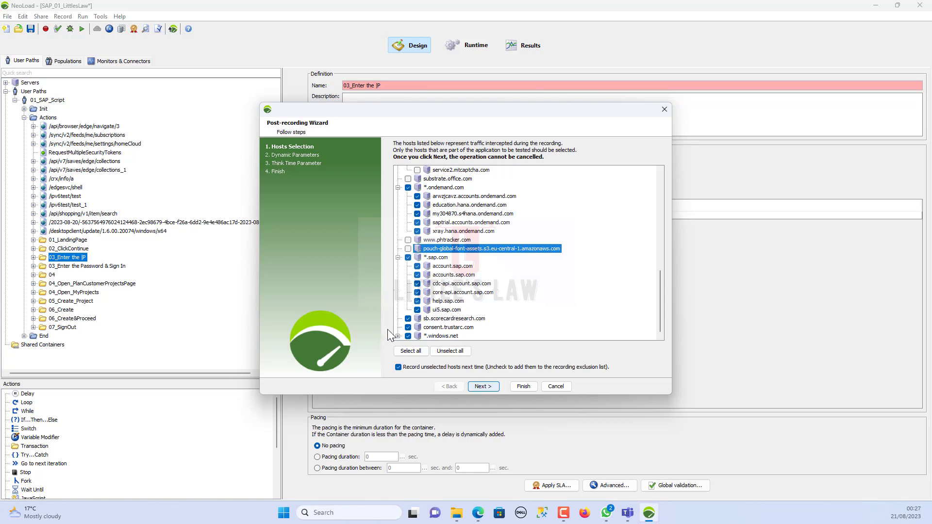
{"action": "left_click", "coordinate": [408, 320]}
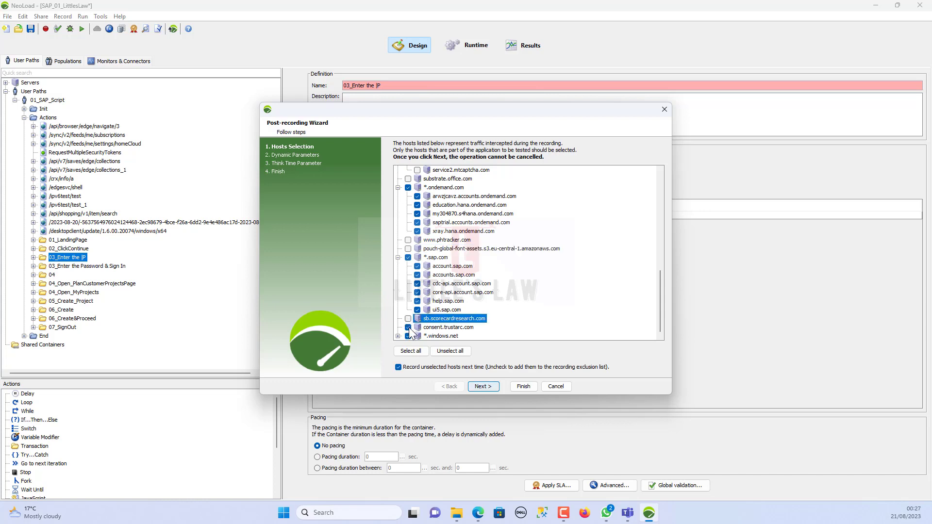
{"action": "left_click", "coordinate": [407, 328]}
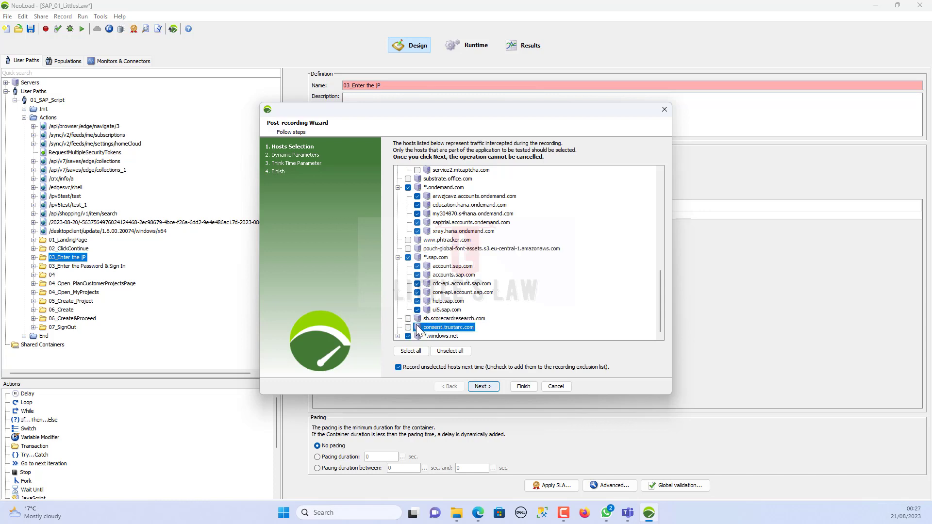
{"action": "left_click", "coordinate": [399, 336]}
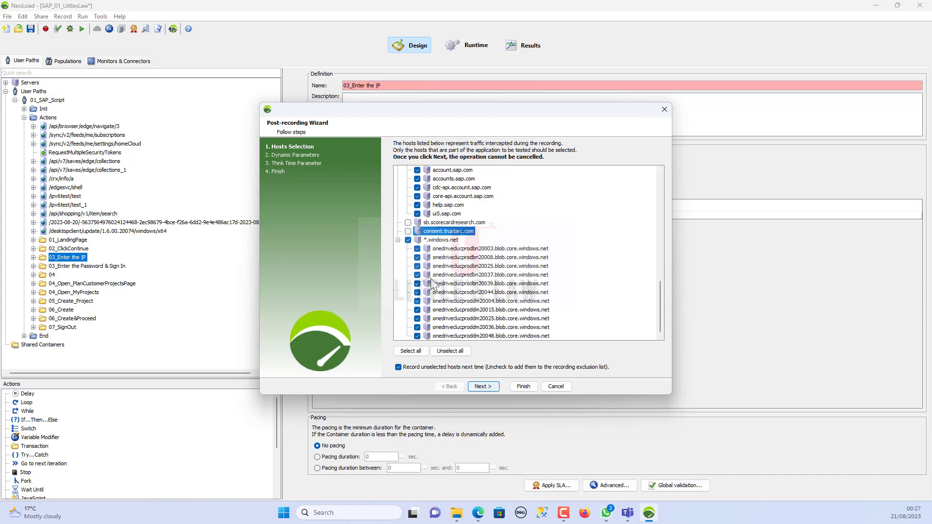
{"action": "left_click", "coordinate": [408, 240]}
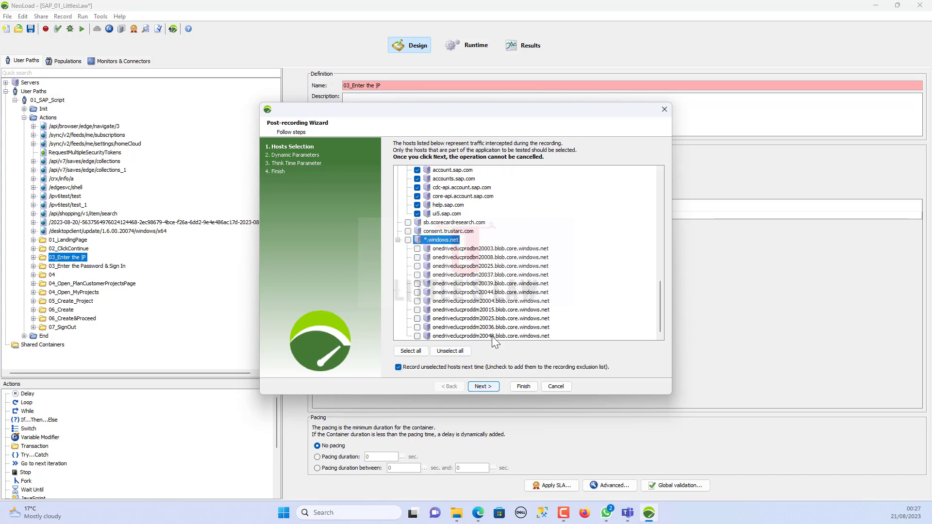
{"action": "left_click", "coordinate": [488, 387]}
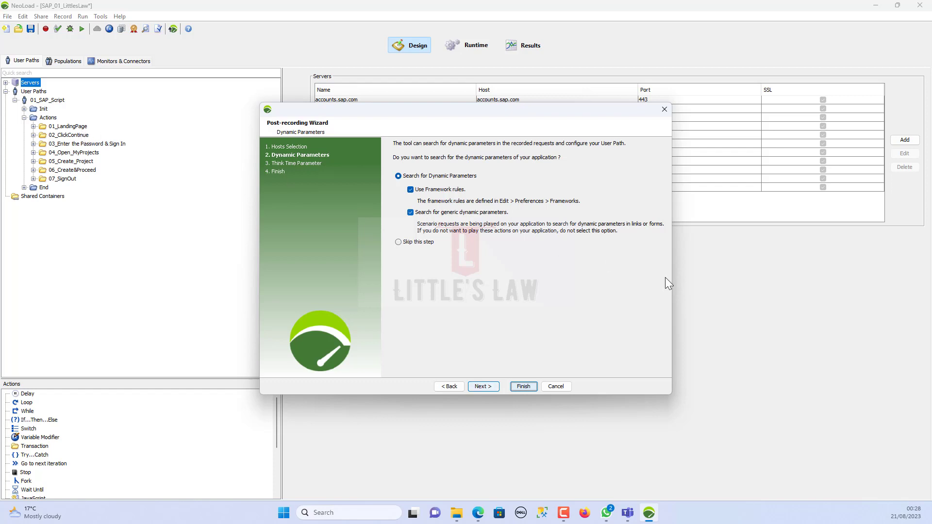
Search for dynamic parameters with framework rules and generic search, dismiss the load generator errors and continue to the think time settings
{"action": "left_click", "coordinate": [484, 386]}
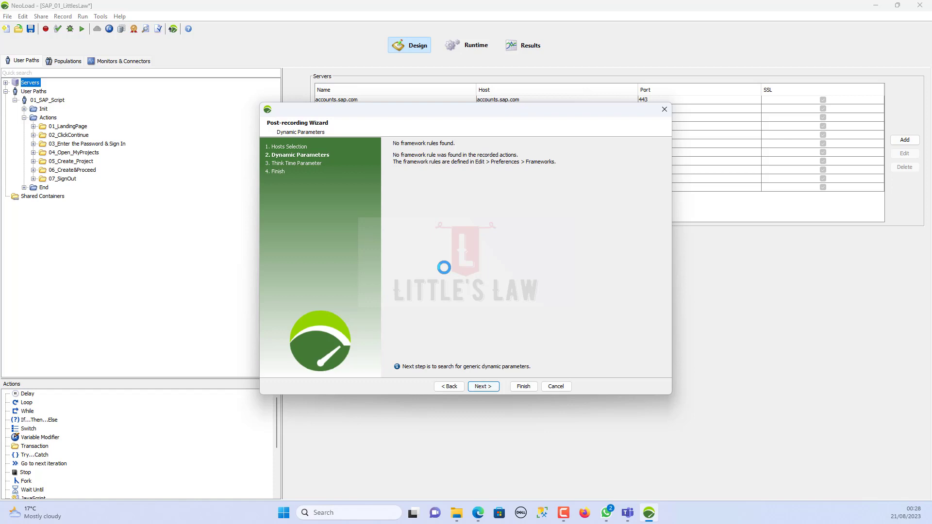
{"action": "left_click", "coordinate": [477, 386]}
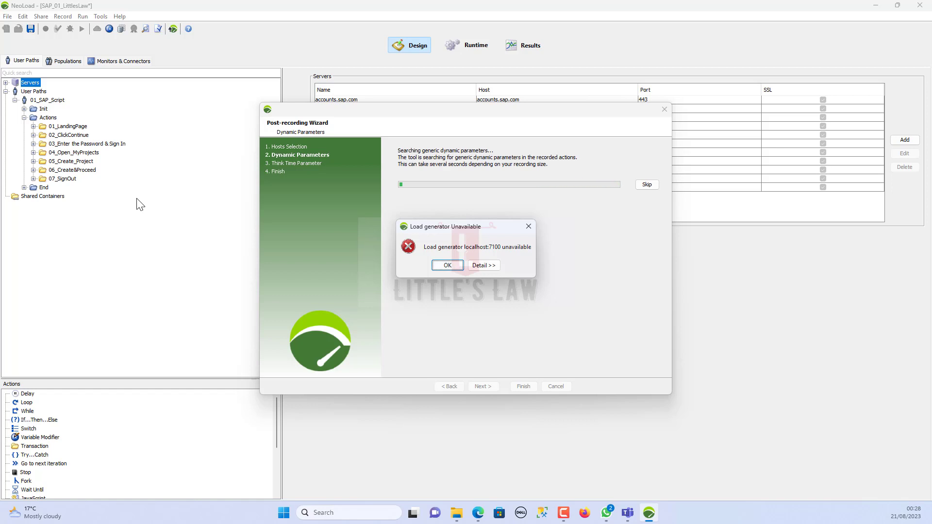
{"action": "left_click", "coordinate": [447, 265]}
{"action": "left_click", "coordinate": [461, 265]}
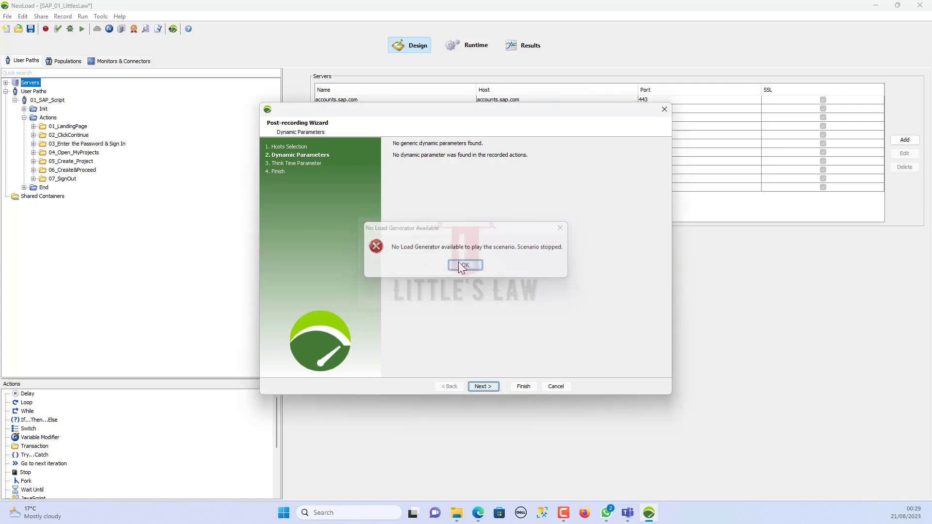
{"action": "left_click", "coordinate": [480, 386]}
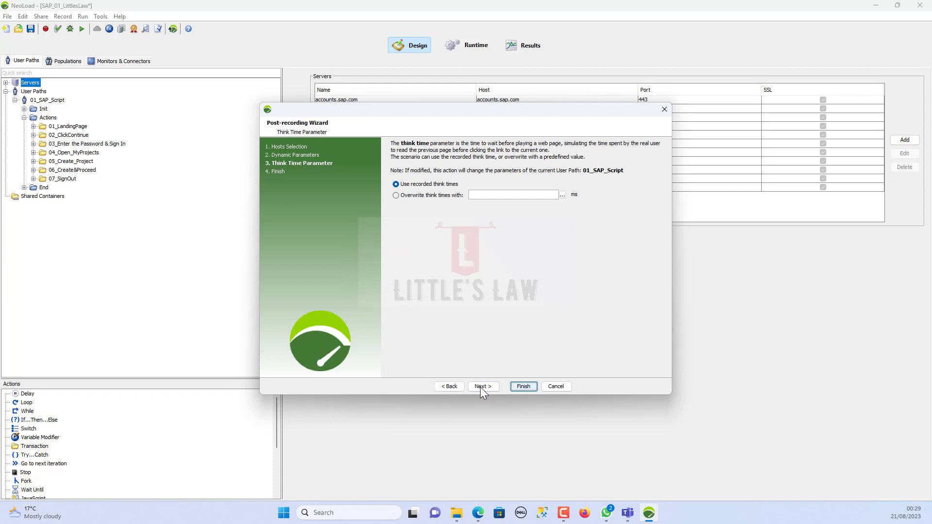
Overwrite the recorded think times with 0 ms and finish the post-recording wizard
{"action": "left_click", "coordinate": [422, 196]}
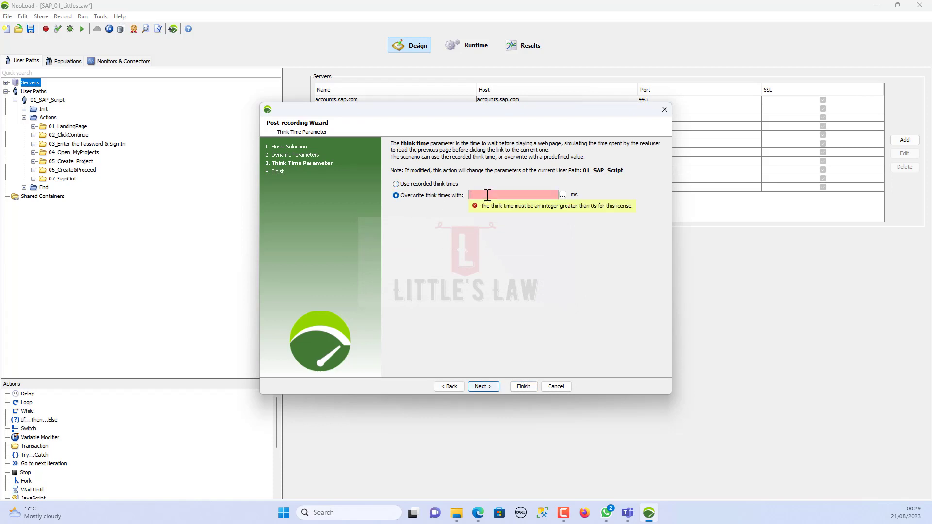
{"action": "type", "text": "0"}
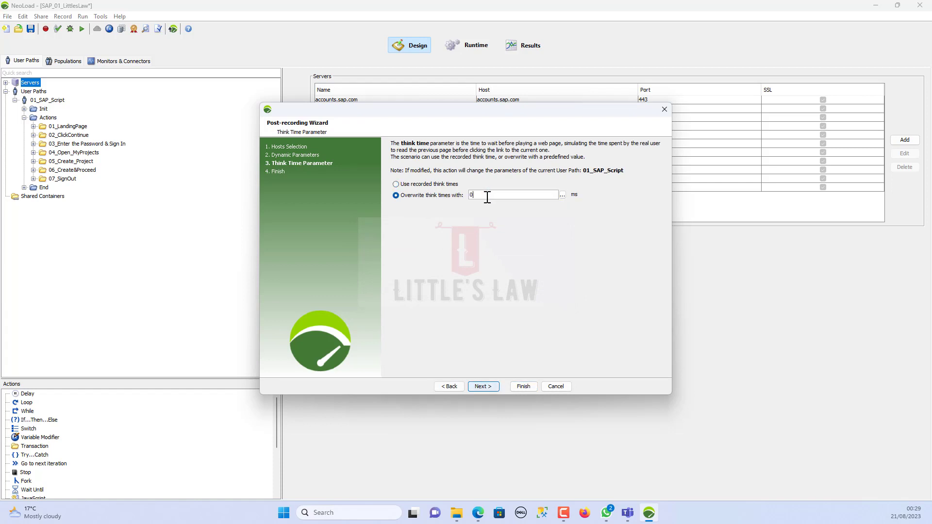
{"action": "left_click", "coordinate": [483, 387]}
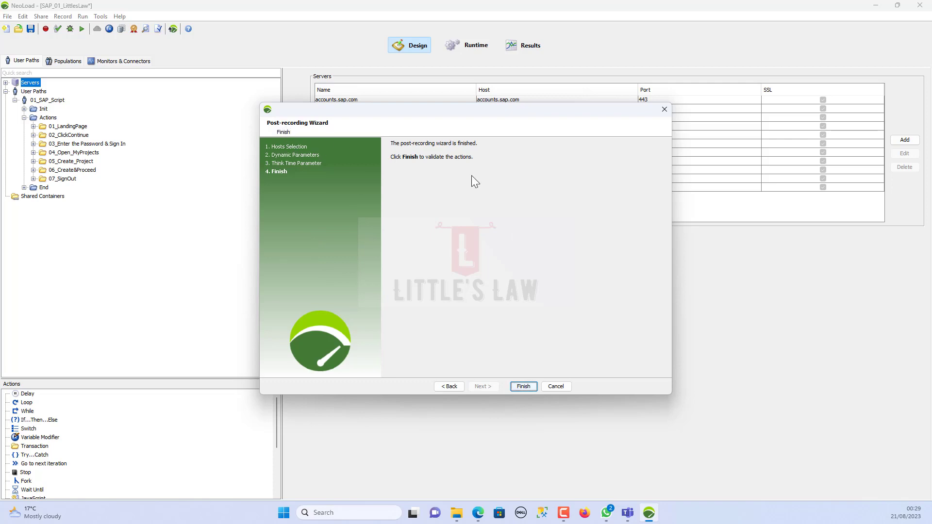
{"action": "left_click", "coordinate": [523, 387]}
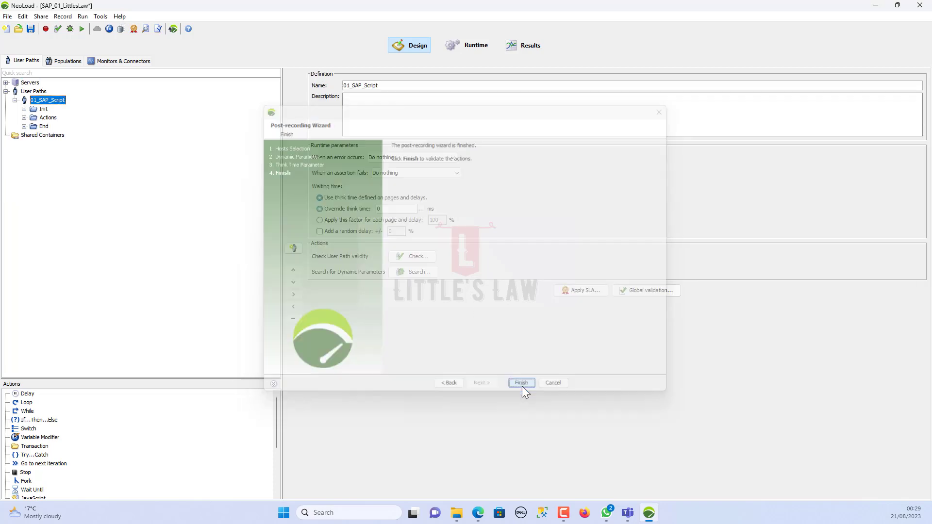
Expand the Actions container of 01_SAP_Script and its first transactions, including 01_LandingPage, to review the recorded requests
{"action": "left_click", "coordinate": [24, 118]}
{"action": "left_click", "coordinate": [33, 126]}
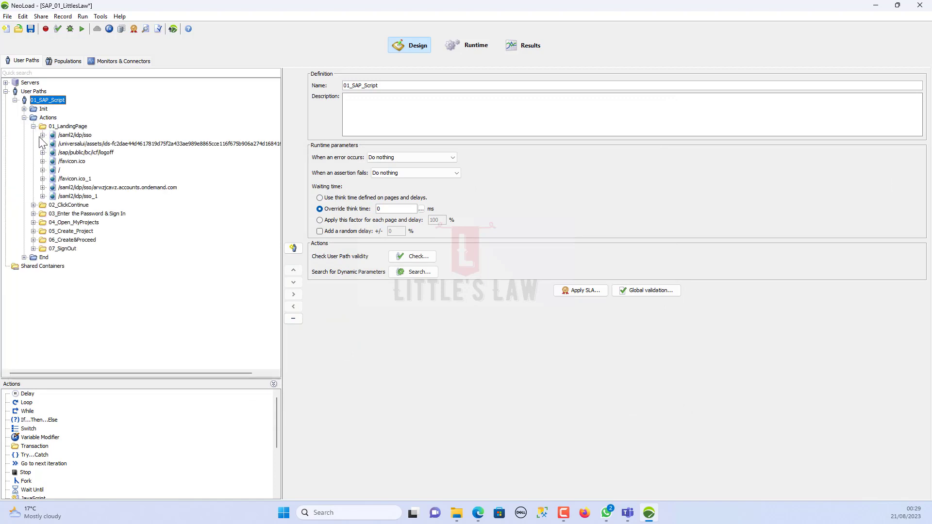
{"action": "left_click", "coordinate": [34, 205]}
{"action": "scroll", "coordinate": [90, 264], "scroll_direction": "down", "scroll_amount": 5}
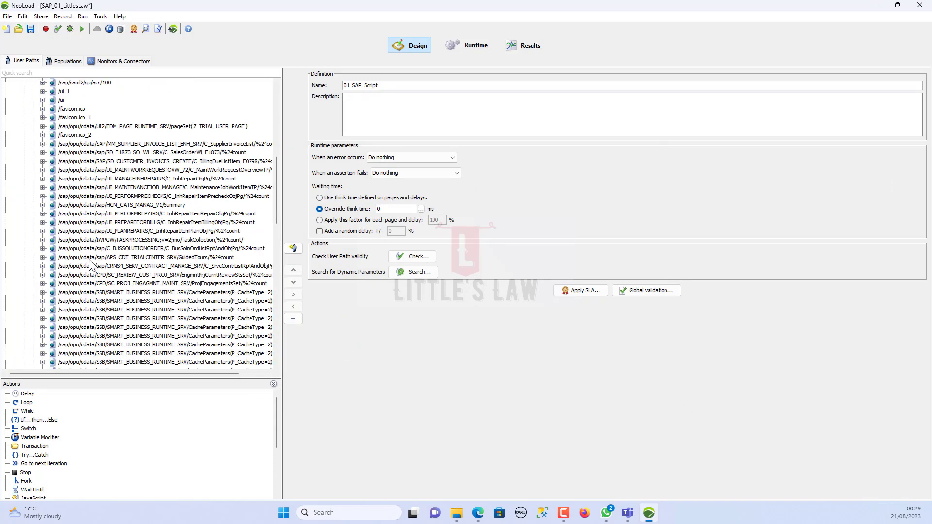
Examine the C_BUSSOLUTIONORDER, GuidedTours, CRMS4_SERV_CONTRACT_MANAGE_SRV and SC_REVIEW_CUST_PROJ_SRV requests recorded in the sign-in transaction
{"action": "left_click", "coordinate": [92, 248]}
{"action": "left_click", "coordinate": [94, 258]}
{"action": "left_click", "coordinate": [95, 269]}
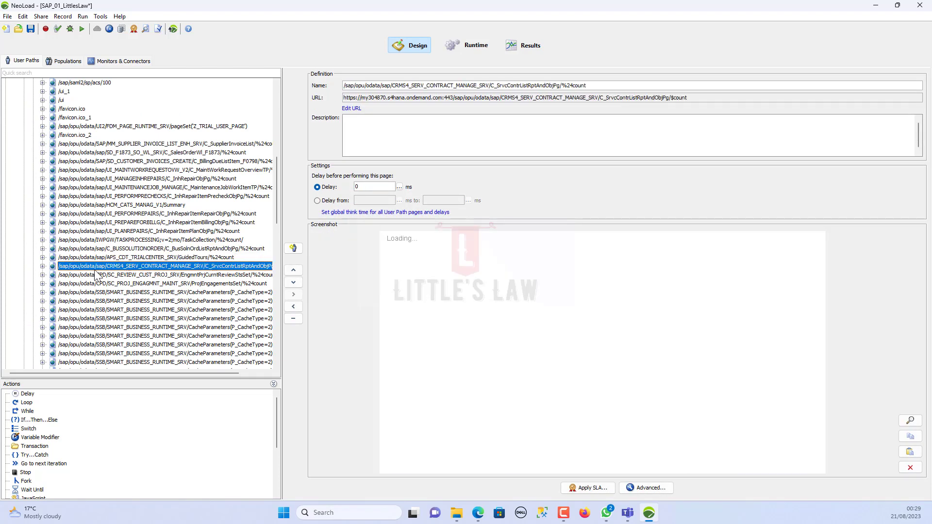
{"action": "left_click", "coordinate": [95, 276]}
Review the SMART_BUSINESS_RUNTIME_SRV CacheParameters requests and the remaining requests of the sign-in transaction
{"action": "left_click", "coordinate": [97, 294]}
{"action": "left_click", "coordinate": [99, 303]}
{"action": "left_click", "coordinate": [100, 311]}
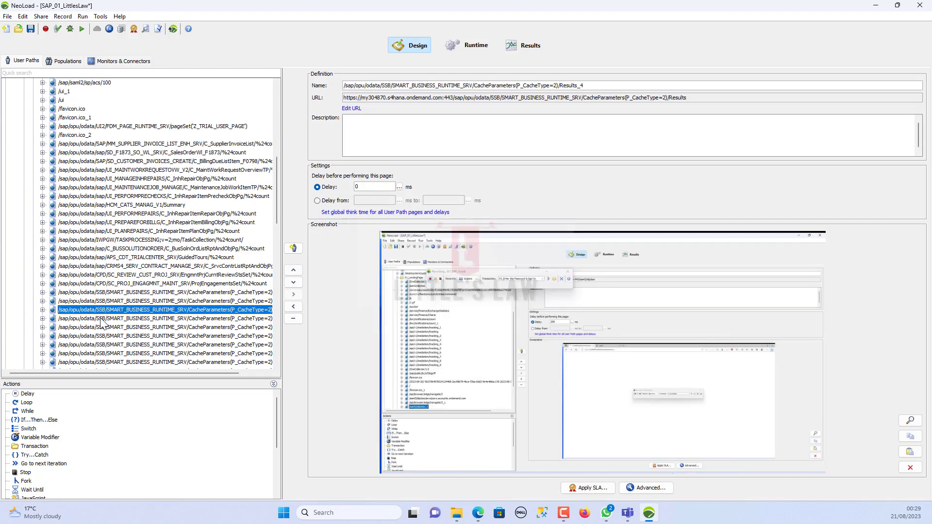
{"action": "left_click", "coordinate": [100, 320]}
{"action": "scroll", "coordinate": [101, 319], "scroll_direction": "down", "scroll_amount": 3}
{"action": "left_click", "coordinate": [100, 295]}
{"action": "left_click", "coordinate": [100, 311]}
{"action": "scroll", "coordinate": [100, 321], "scroll_direction": "down", "scroll_amount": 4}
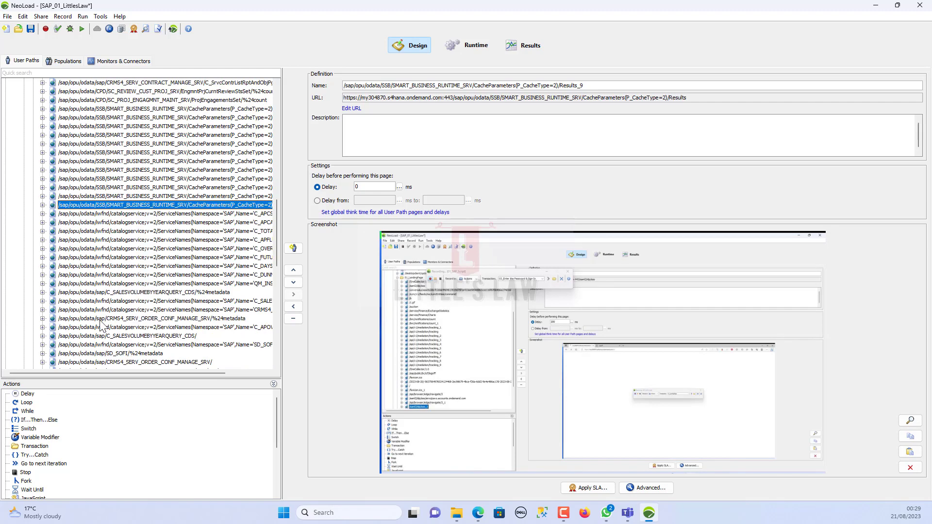
{"action": "scroll", "coordinate": [100, 322], "scroll_direction": "down", "scroll_amount": 15}
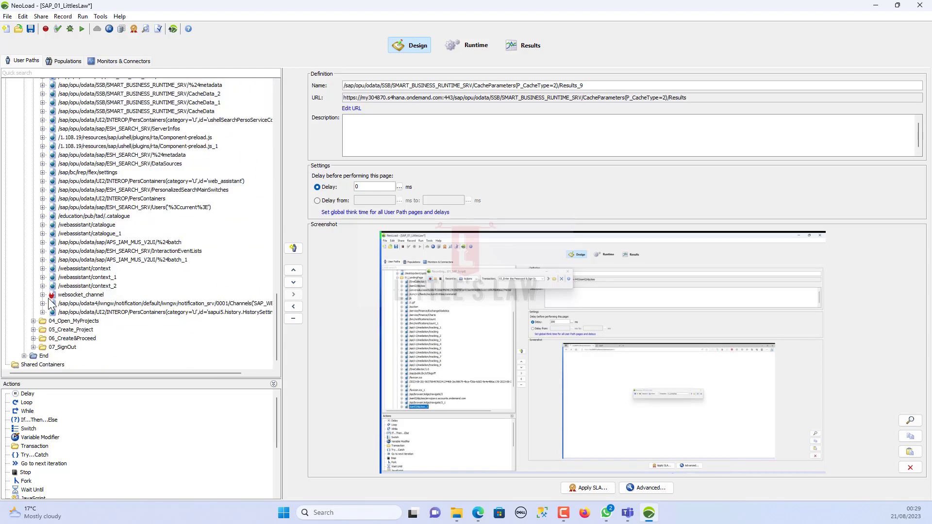
Expand the 04_Open_MyProjects transaction and review its ToggleStatusSet, SC_PROJ_ENGAGMNT_MAINT_SRV batch and SD_SO_MAINT_F0719_SRV metadata requests
{"action": "left_click", "coordinate": [34, 321]}
{"action": "left_click", "coordinate": [79, 252]}
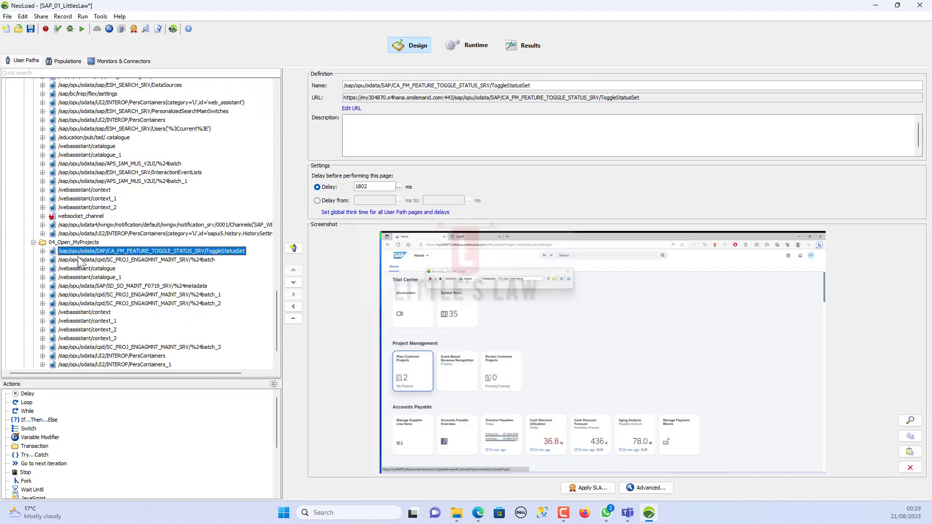
{"action": "left_click", "coordinate": [80, 260]}
{"action": "left_click", "coordinate": [84, 286]}
{"action": "scroll", "coordinate": [73, 306], "scroll_direction": "down", "scroll_amount": 2}
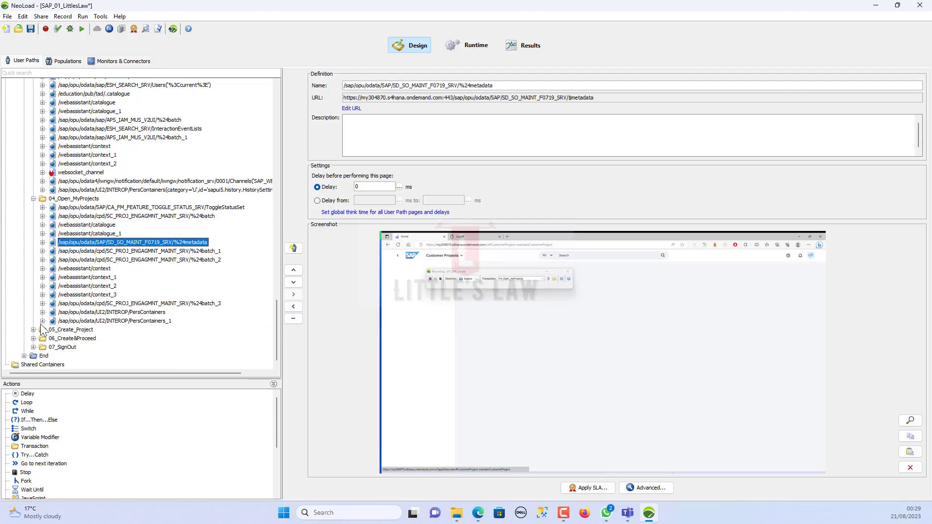
Expand the 05_Create_Project transaction and review the screenshots of its three SC_PROJ_ENGAGMNT_MAINT_SRV batch requests
{"action": "left_click", "coordinate": [33, 330]}
{"action": "scroll", "coordinate": [100, 326], "scroll_direction": "down", "scroll_amount": 1}
{"action": "left_click", "coordinate": [81, 312]}
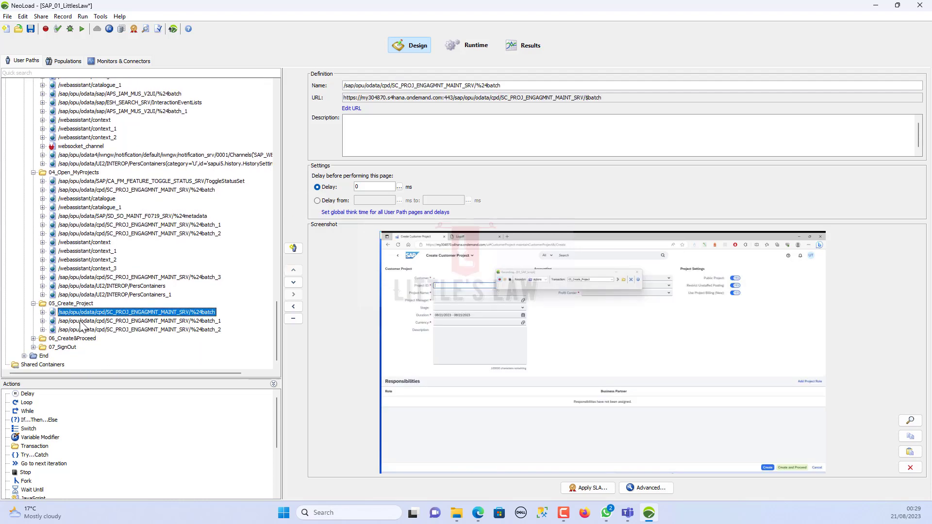
{"action": "left_click", "coordinate": [81, 322]}
{"action": "left_click", "coordinate": [83, 330]}
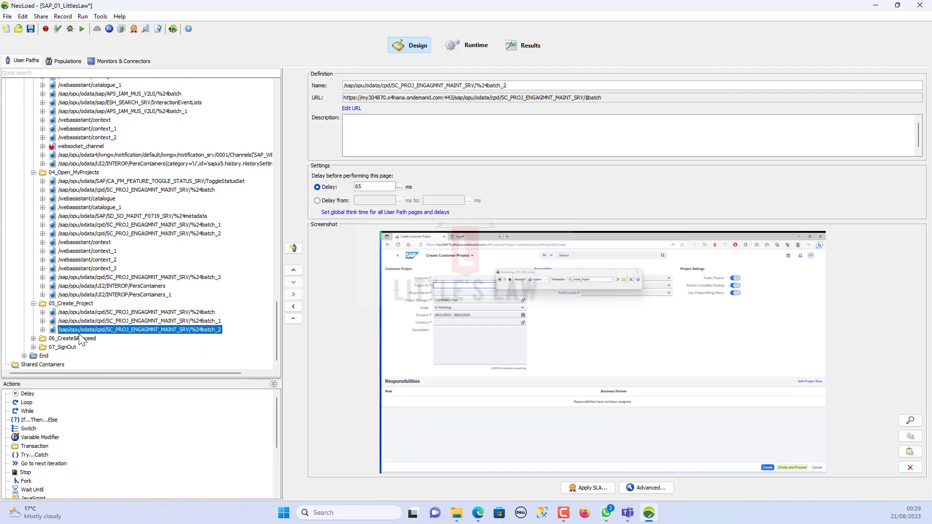
Expand the 06_Create&Proceed transaction and go through its recorded requests one by one up to batch_8, checking their screenshots
{"action": "left_click", "coordinate": [34, 339]}
{"action": "left_click", "coordinate": [85, 104]}
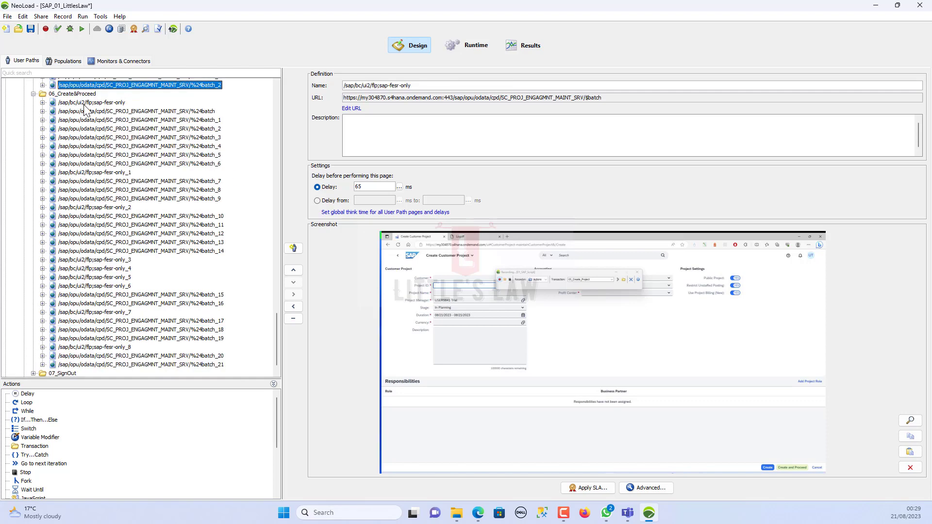
{"action": "left_click", "coordinate": [85, 114]}
{"action": "left_click", "coordinate": [85, 123]}
{"action": "left_click", "coordinate": [88, 131]}
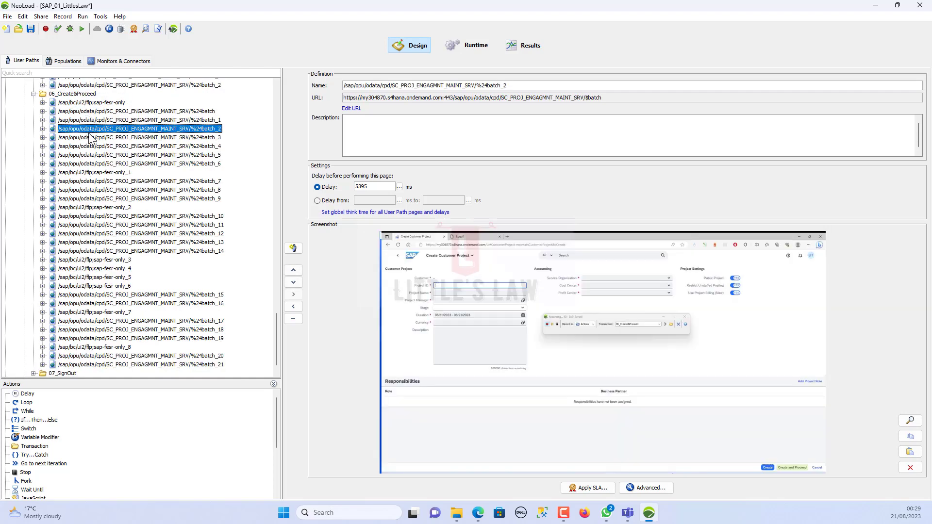
{"action": "key", "text": "Down"}
{"action": "key", "text": "Down"}
{"action": "key", "text": "Down"}
{"action": "key", "text": "Down"}
{"action": "key", "text": "Down"}
{"action": "key", "text": "Down"}
{"action": "key", "text": "Down"}
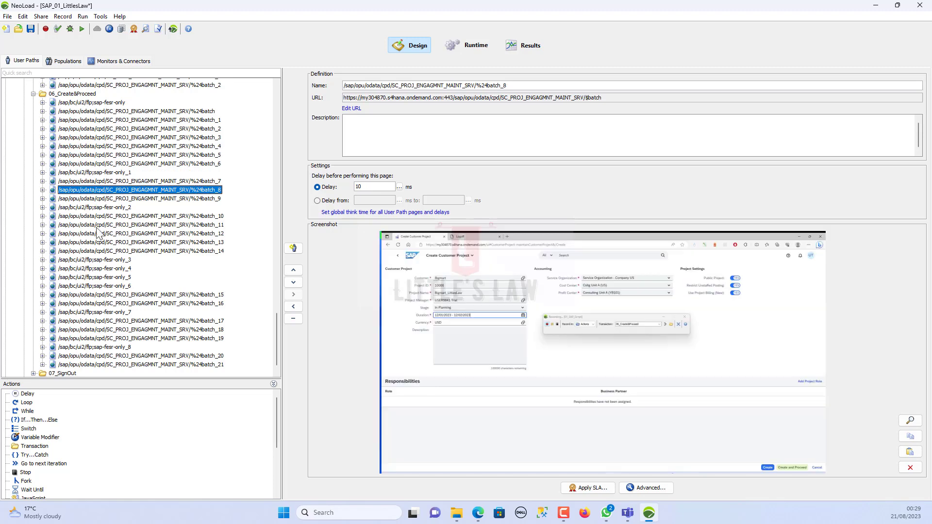
Expand the 07_SignOut transaction and go through its requests from /sap/bc/ui2/flp;sap-fesr-only to /uid-core/client/config
{"action": "left_click", "coordinate": [33, 373]}
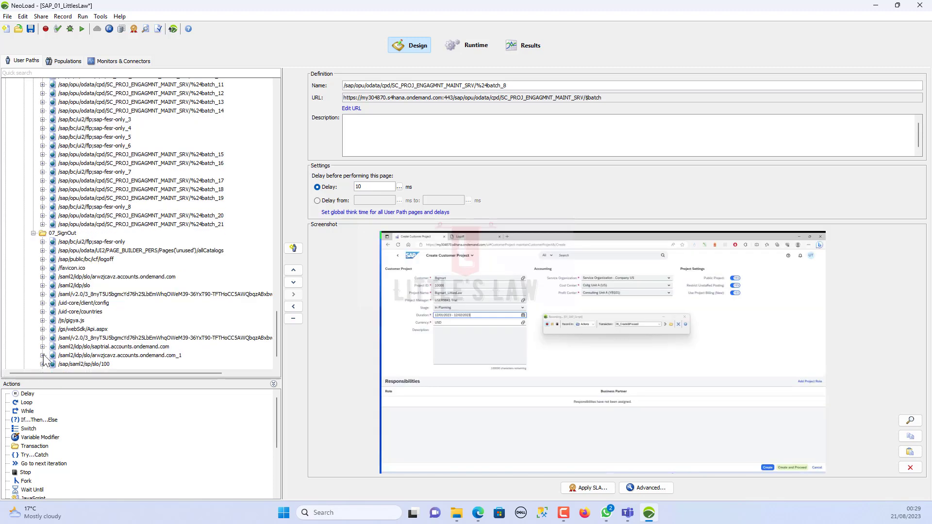
{"action": "left_click", "coordinate": [91, 242]}
{"action": "left_click", "coordinate": [90, 251]}
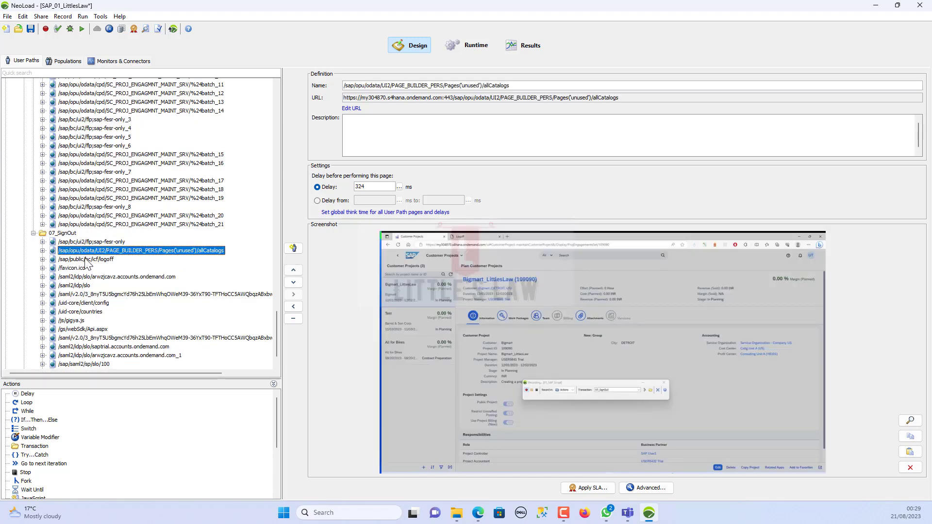
{"action": "key", "text": "Down"}
{"action": "key", "text": "Down"}
{"action": "key", "text": "Down"}
{"action": "key", "text": "Down"}
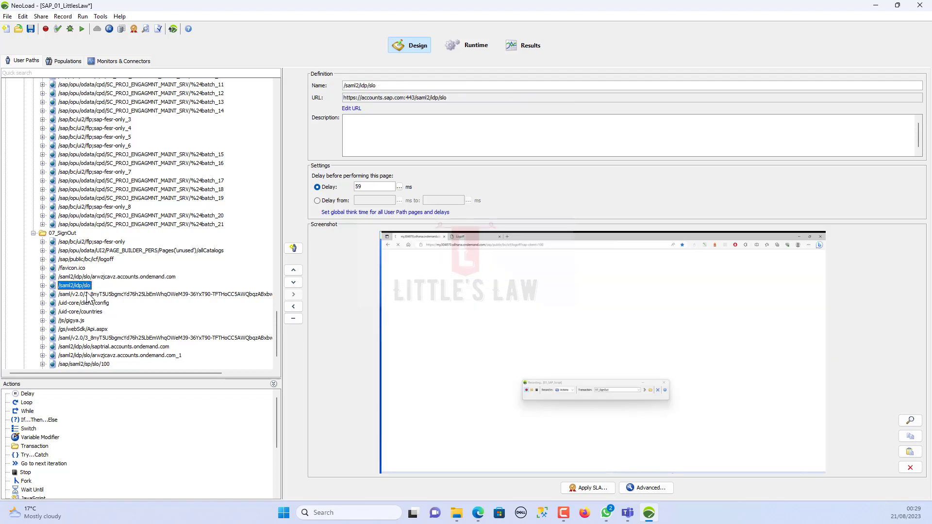
{"action": "key", "text": "Down"}
{"action": "key", "text": "Down"}
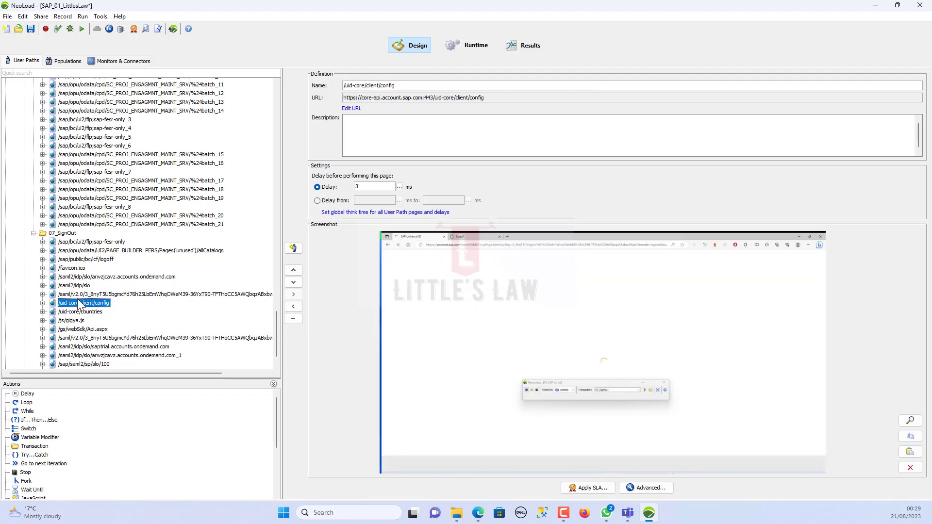
Check the validity of the 01_SAP_Script user path without playing back thinktimes, and maximize the check window
{"action": "scroll", "coordinate": [83, 300], "scroll_direction": "up", "scroll_amount": 10}
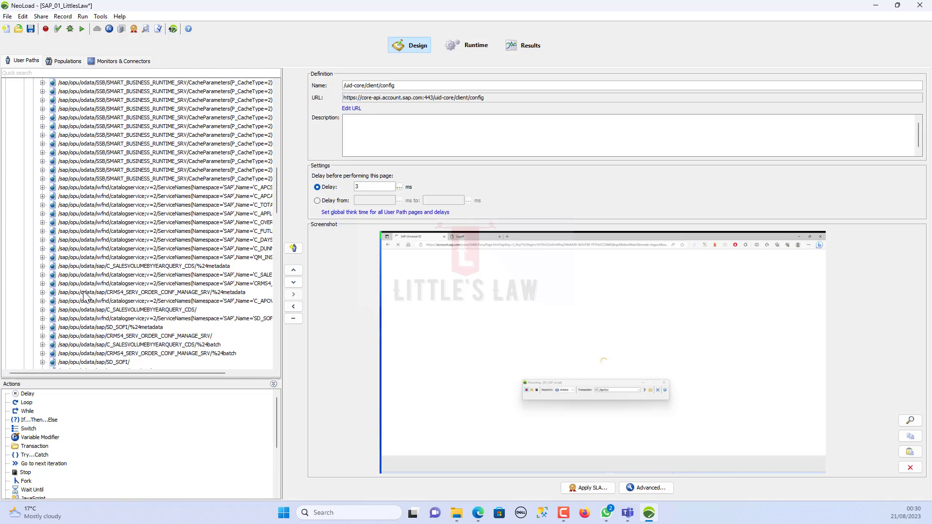
{"action": "scroll", "coordinate": [84, 295], "scroll_direction": "up", "scroll_amount": 4}
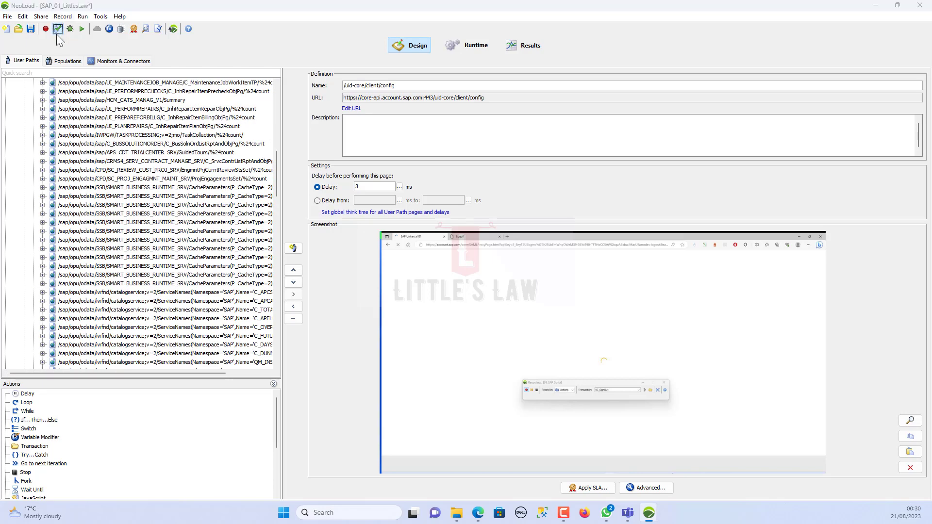
{"action": "left_click", "coordinate": [58, 29]}
{"action": "left_click", "coordinate": [350, 112]}
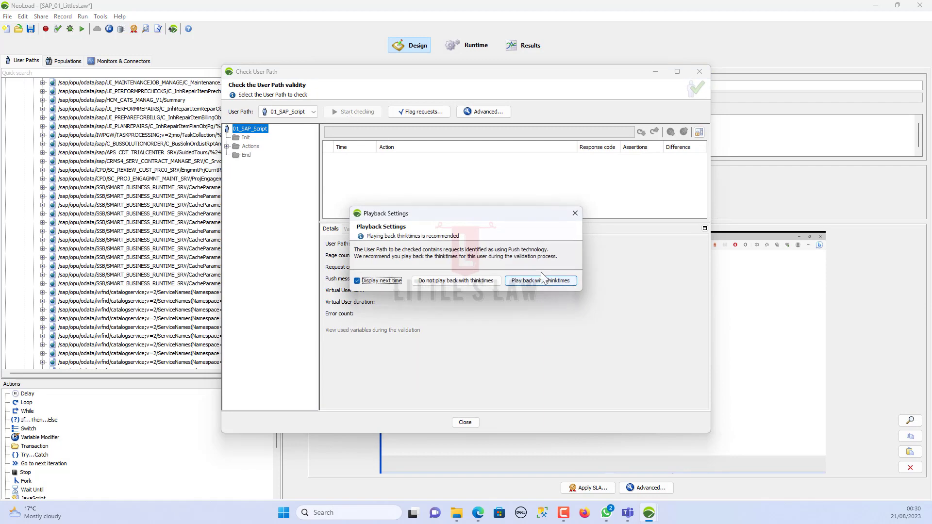
{"action": "left_click", "coordinate": [476, 281]}
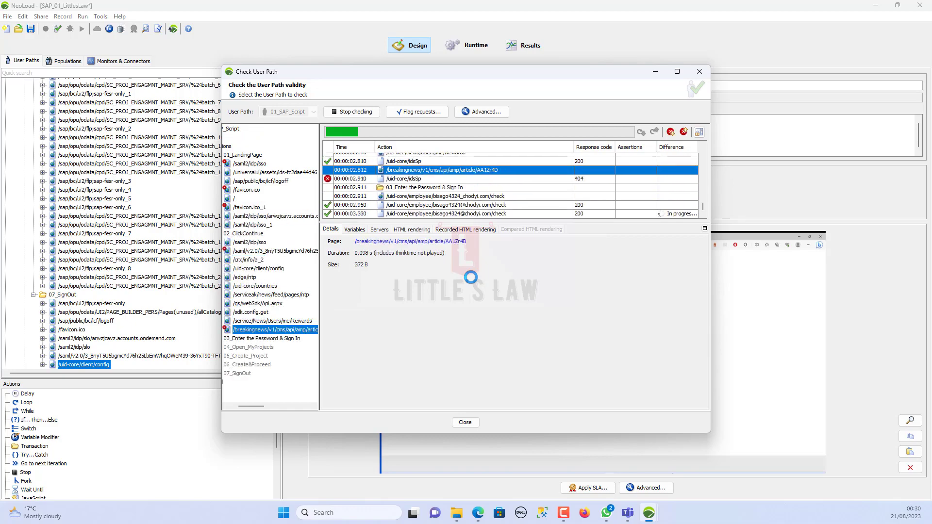
{"action": "left_click", "coordinate": [677, 71]}
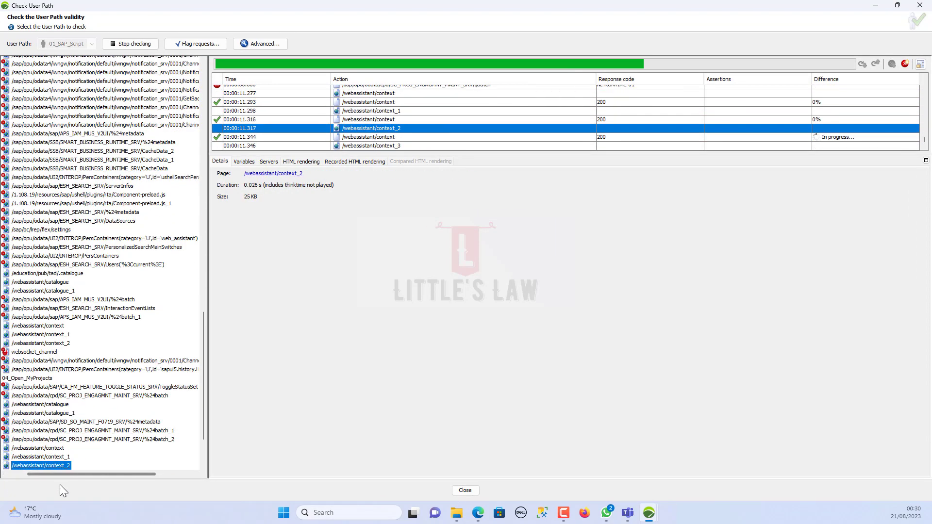
Examine the OData requests under 03_Enter the Password & Sign In in the check results, using their recorded HTML rendering
{"action": "left_click_drag", "start_coordinate": [66, 474], "coordinate": [29, 474]}
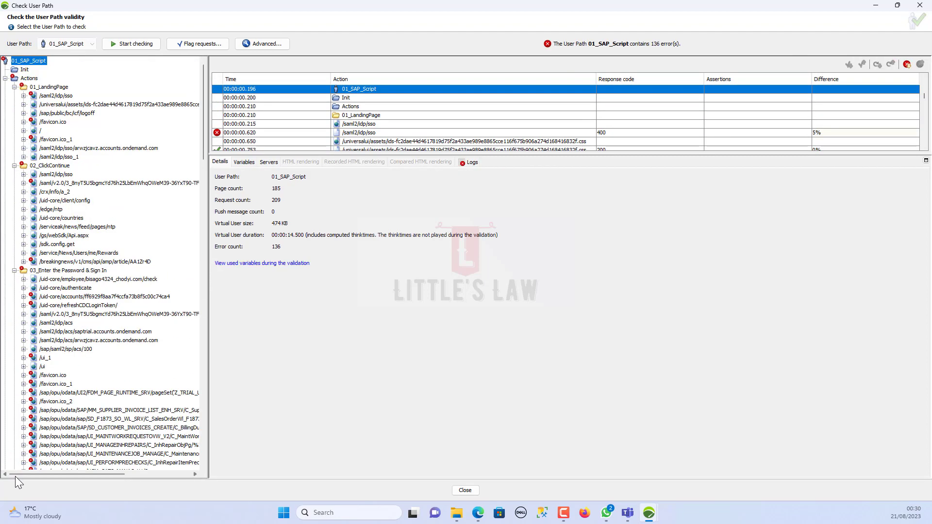
{"action": "left_click", "coordinate": [68, 437]}
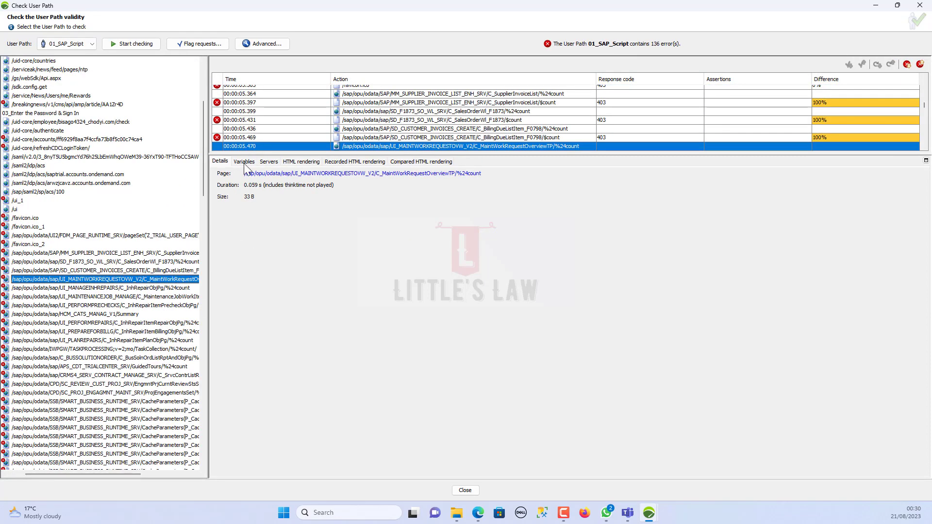
{"action": "left_click", "coordinate": [335, 161]}
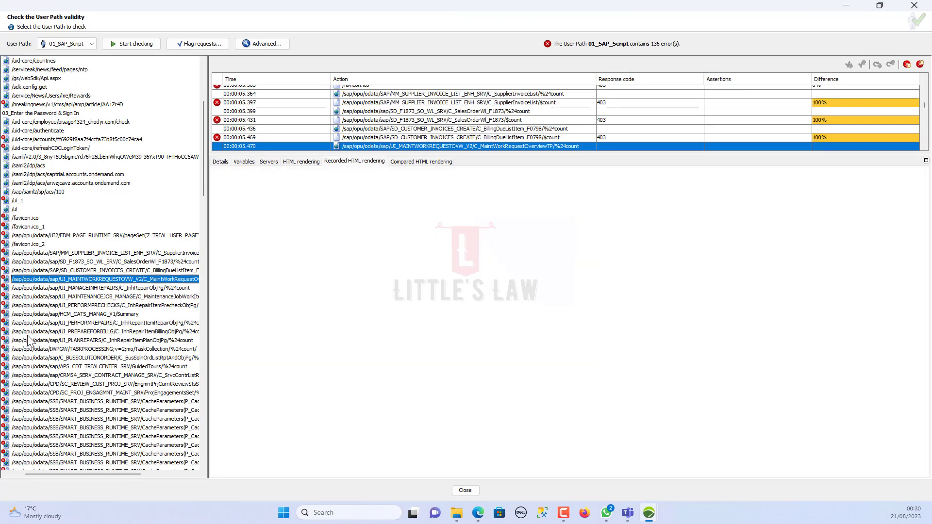
{"action": "left_click", "coordinate": [27, 335]}
{"action": "left_click", "coordinate": [52, 352]}
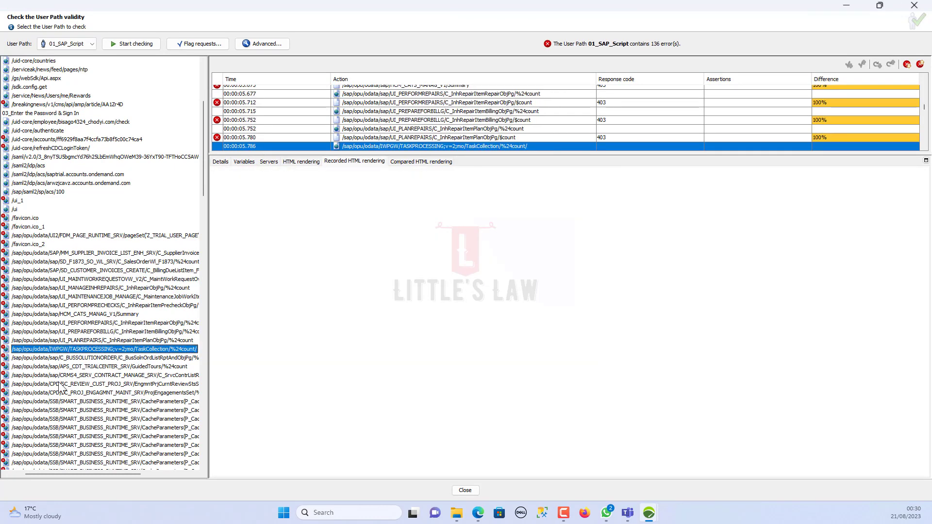
{"action": "left_click", "coordinate": [59, 384]}
{"action": "left_click", "coordinate": [67, 402]}
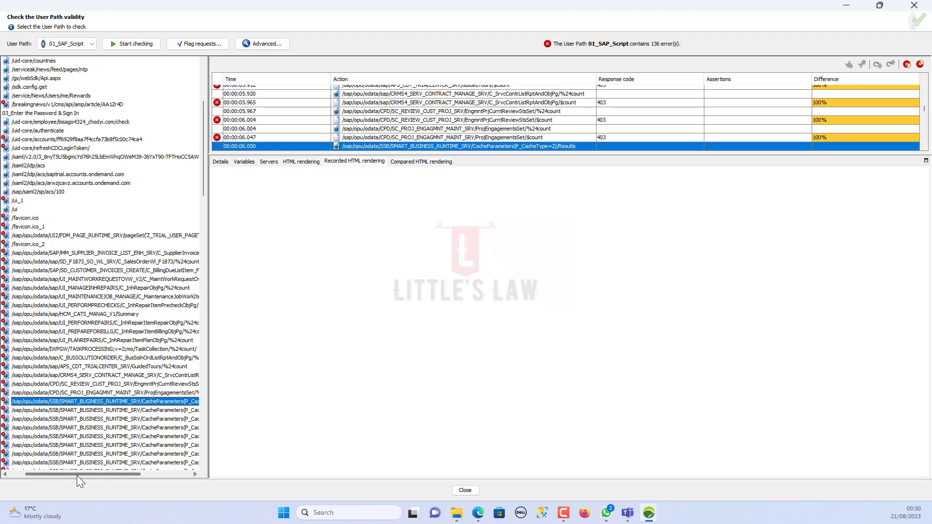
{"action": "left_click_drag", "start_coordinate": [76, 476], "coordinate": [24, 474]}
{"action": "scroll", "coordinate": [86, 305], "scroll_direction": "down", "scroll_amount": 2}
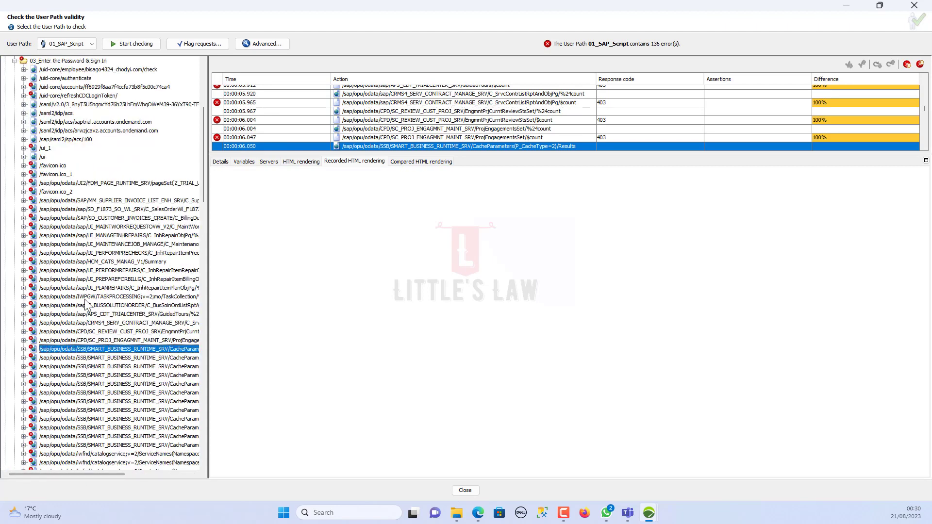
{"action": "scroll", "coordinate": [86, 305], "scroll_direction": "down", "scroll_amount": 15}
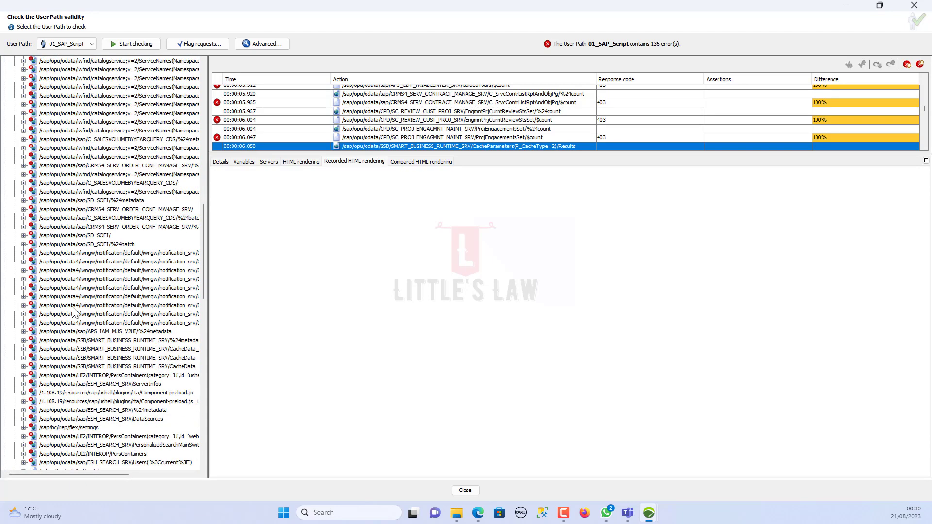